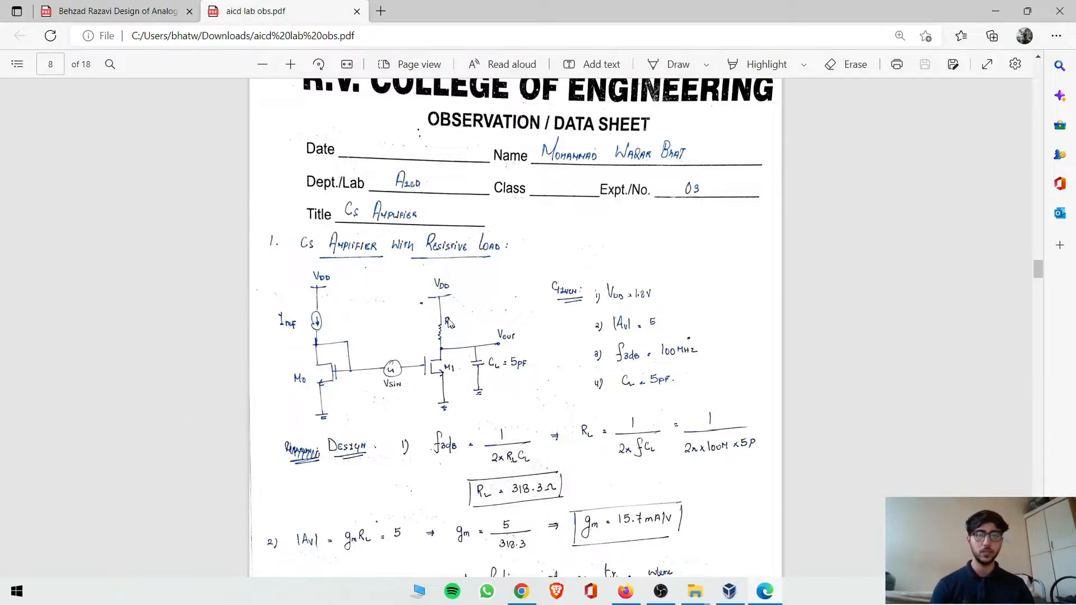
Skim the lab notes on the CS amplifier with resistive load and with NMOS diode-connected load.
{"action": "scroll", "coordinate": [448, 323], "scroll_direction": "up", "scroll_amount": 2, "text": "ctrl"}
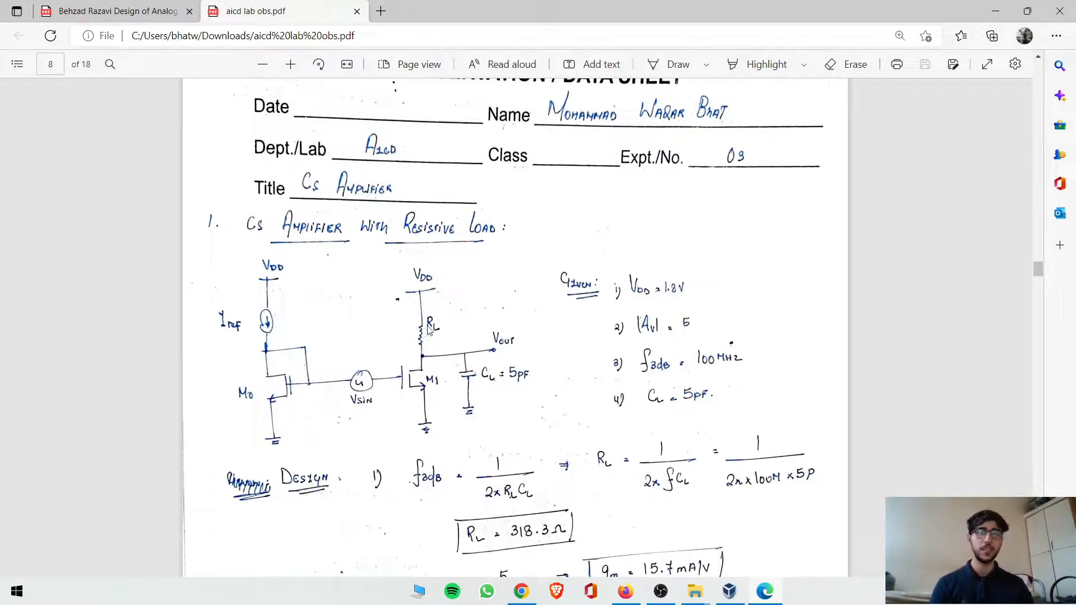
{"action": "scroll", "coordinate": [428, 331], "scroll_direction": "down", "scroll_amount": 2, "text": "ctrl"}
{"action": "scroll", "coordinate": [449, 342], "scroll_direction": "down", "scroll_amount": 20}
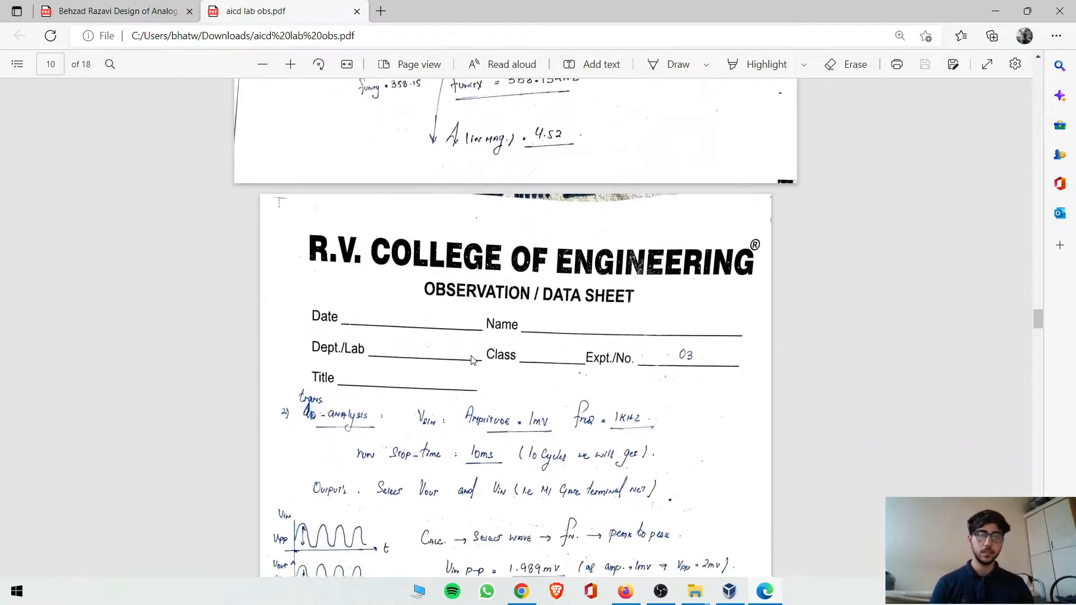
{"action": "scroll", "coordinate": [473, 359], "scroll_direction": "down", "scroll_amount": 15}
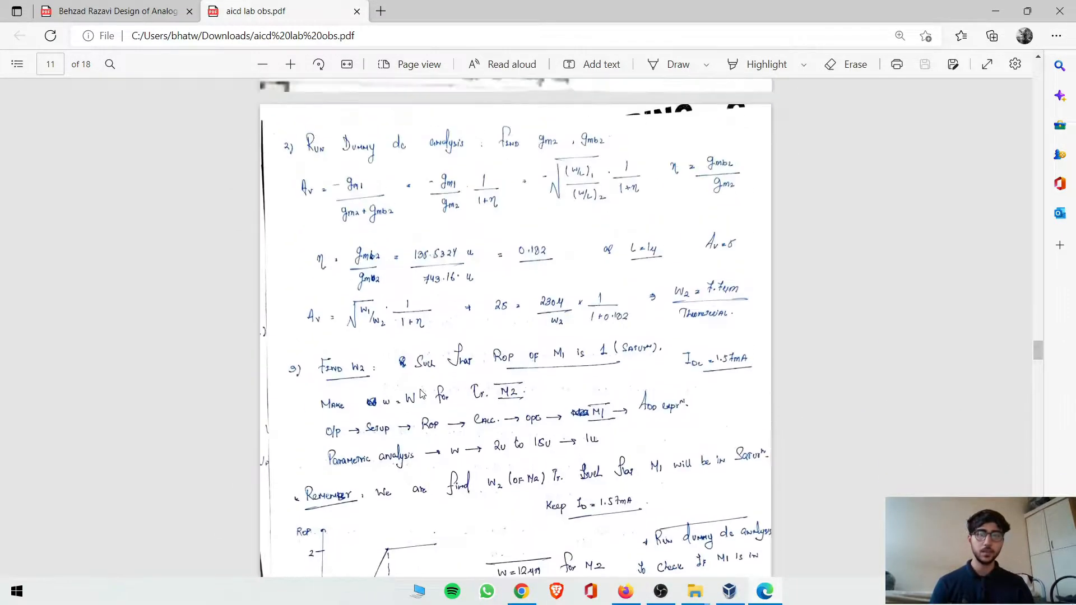
{"action": "scroll", "coordinate": [423, 391], "scroll_direction": "up", "scroll_amount": 2}
{"action": "scroll", "coordinate": [426, 389], "scroll_direction": "up", "scroll_amount": 3}
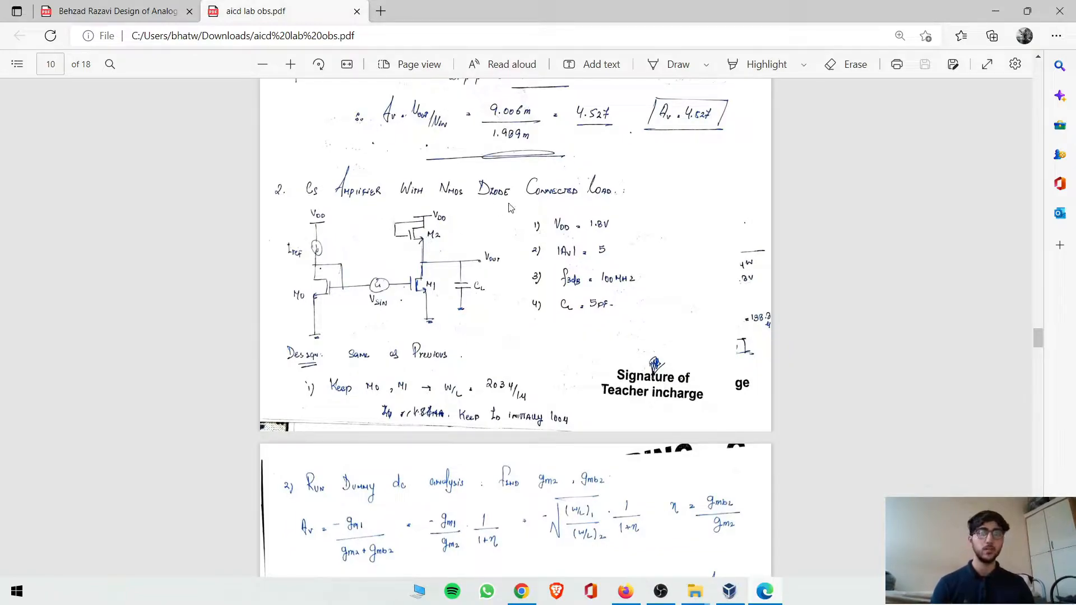
{"action": "scroll", "coordinate": [497, 257], "scroll_direction": "up", "scroll_amount": 8}
{"action": "scroll", "coordinate": [496, 256], "scroll_direction": "up", "scroll_amount": 18}
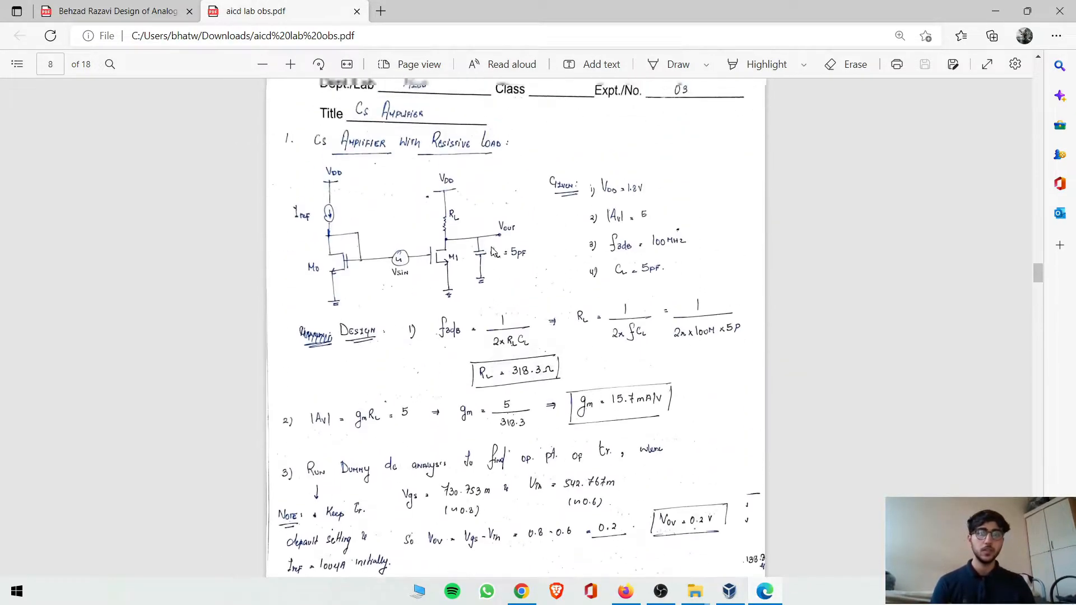
Examine the resistive-load CS amplifier circuit, its given specifications, and the load resistance and transconductance calculations.
{"action": "scroll", "coordinate": [469, 318], "scroll_direction": "down", "scroll_amount": 2}
{"action": "scroll", "coordinate": [468, 319], "scroll_direction": "down", "scroll_amount": 2}
{"action": "scroll", "coordinate": [504, 281], "scroll_direction": "up", "scroll_amount": 1}
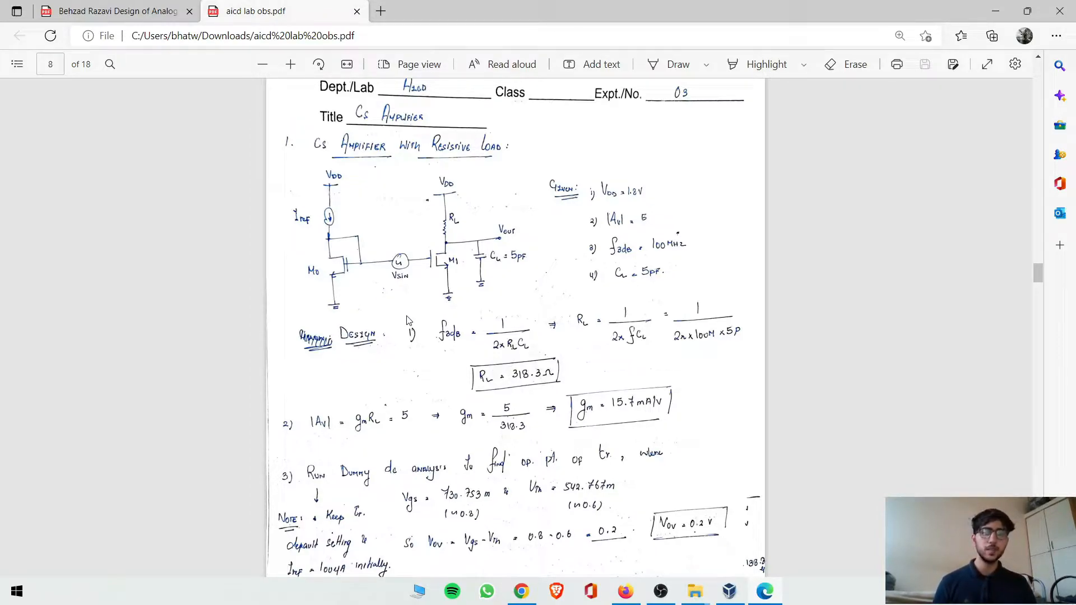
{"action": "scroll", "coordinate": [506, 343], "scroll_direction": "down", "scroll_amount": 2}
{"action": "scroll", "coordinate": [520, 341], "scroll_direction": "up", "scroll_amount": 2}
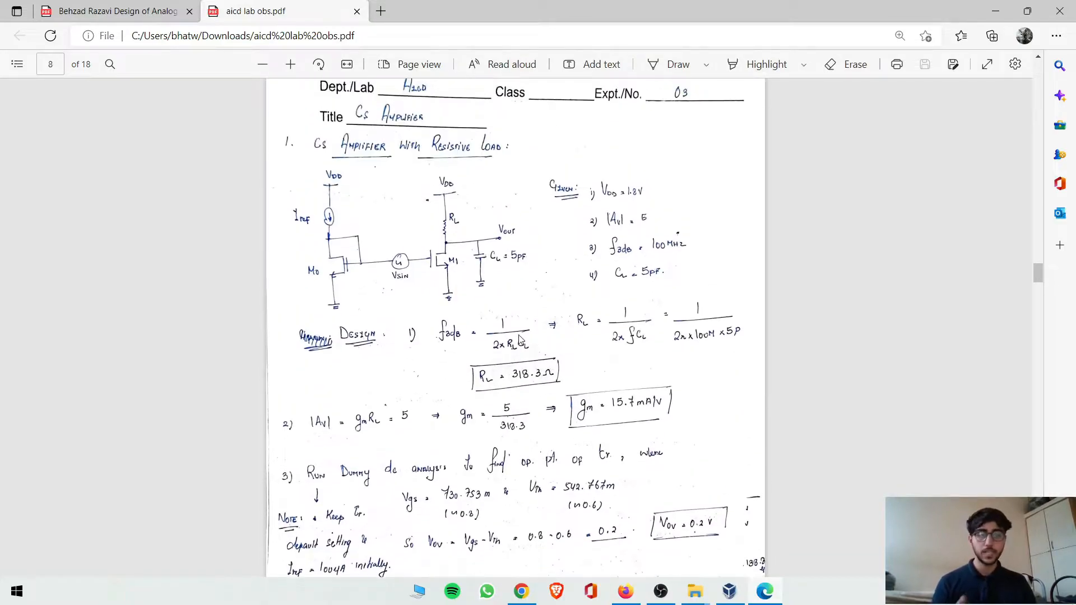
{"action": "scroll", "coordinate": [520, 343], "scroll_direction": "up", "scroll_amount": 1, "text": "ctrl"}
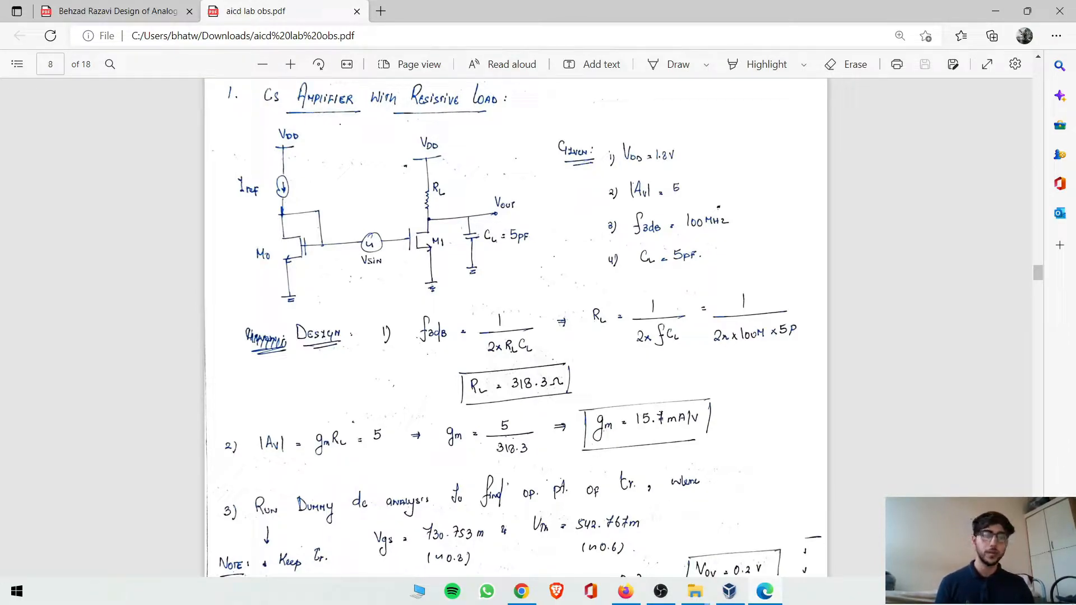
{"action": "scroll", "coordinate": [661, 417], "scroll_direction": "down", "scroll_amount": 2}
{"action": "scroll", "coordinate": [314, 202], "scroll_direction": "up", "scroll_amount": 2}
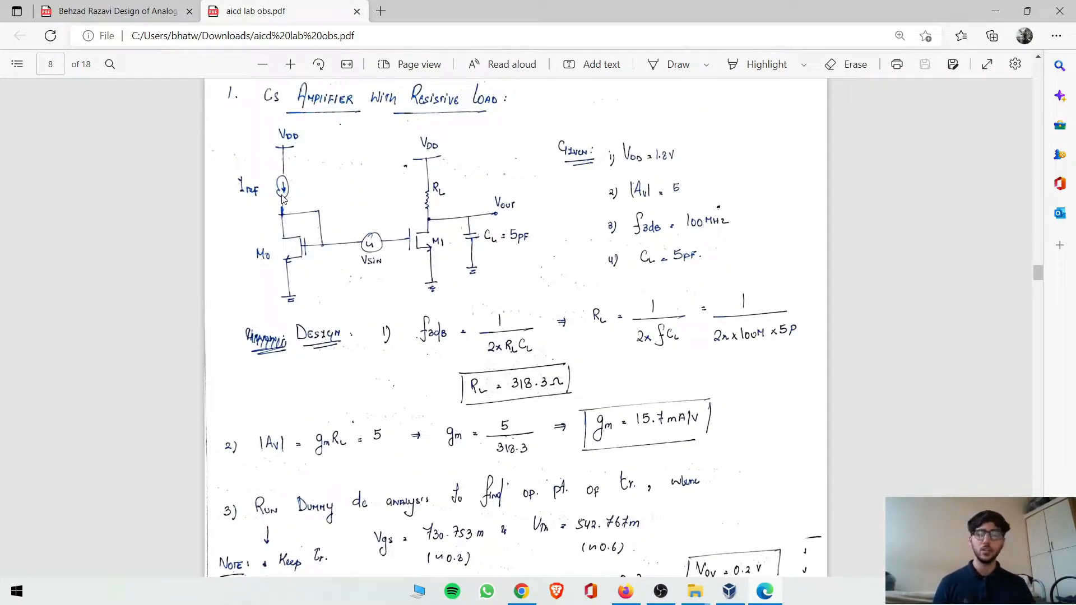
{"action": "scroll", "coordinate": [282, 199], "scroll_direction": "up", "scroll_amount": 1}
Read the dummy dc analysis step for finding the overdrive voltage, checking its initial settings against the circuit diagram.
{"action": "scroll", "coordinate": [286, 210], "scroll_direction": "down", "scroll_amount": 3}
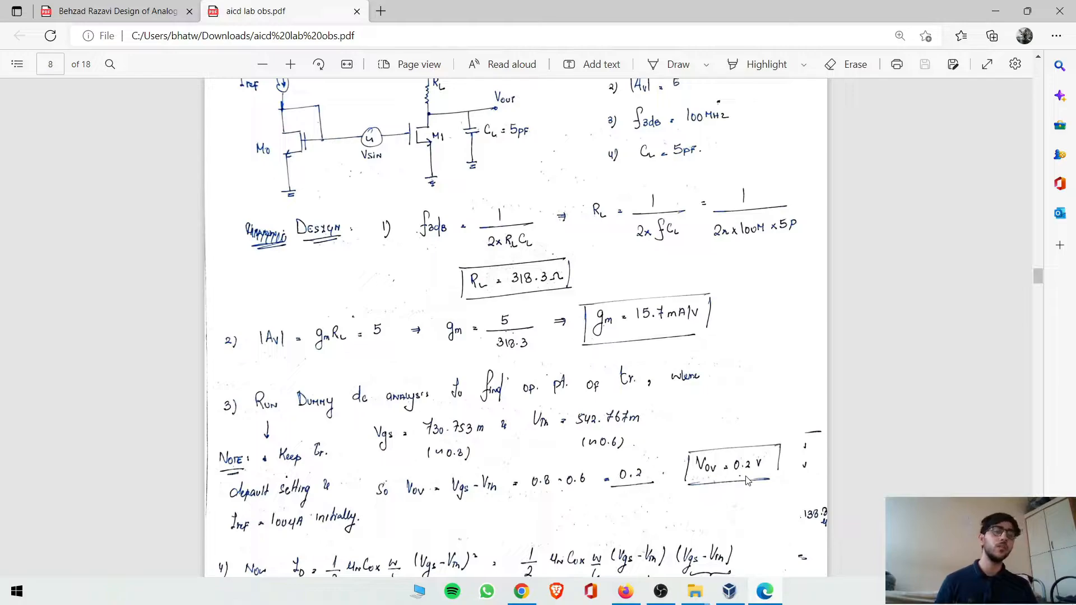
{"action": "scroll", "coordinate": [707, 414], "scroll_direction": "down", "scroll_amount": 2}
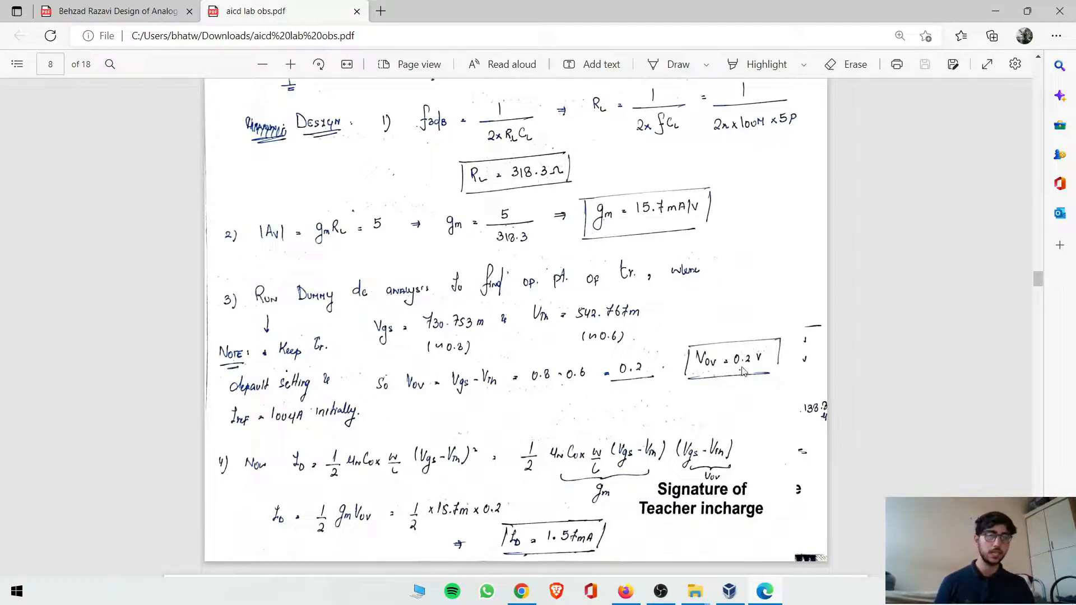
{"action": "left_click_drag", "start_coordinate": [310, 419], "coordinate": [257, 419]}
{"action": "left_click", "coordinate": [359, 425]}
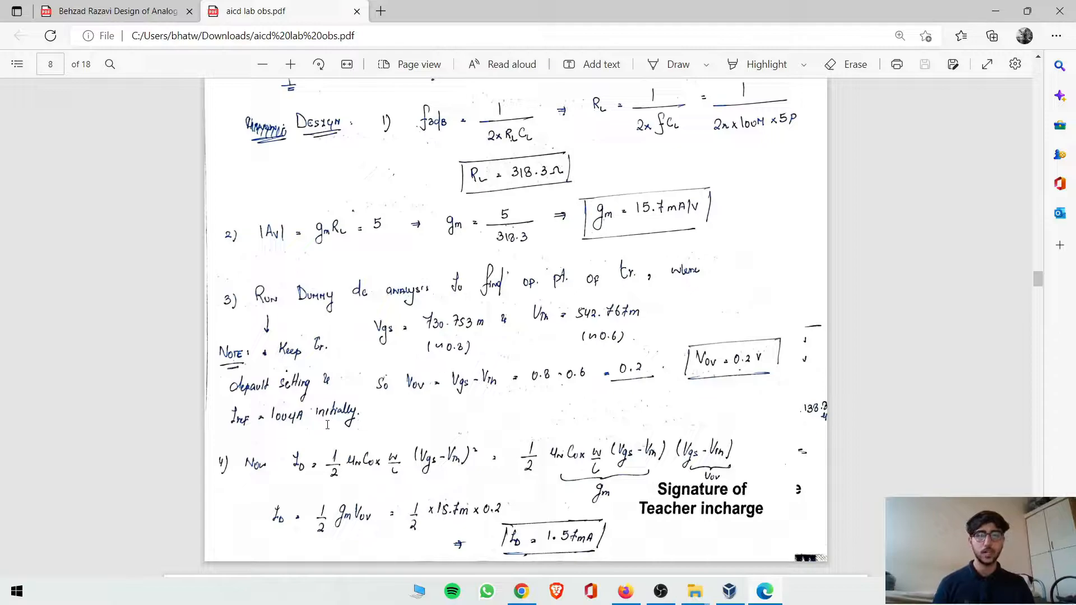
{"action": "scroll", "coordinate": [305, 379], "scroll_direction": "up", "scroll_amount": 10}
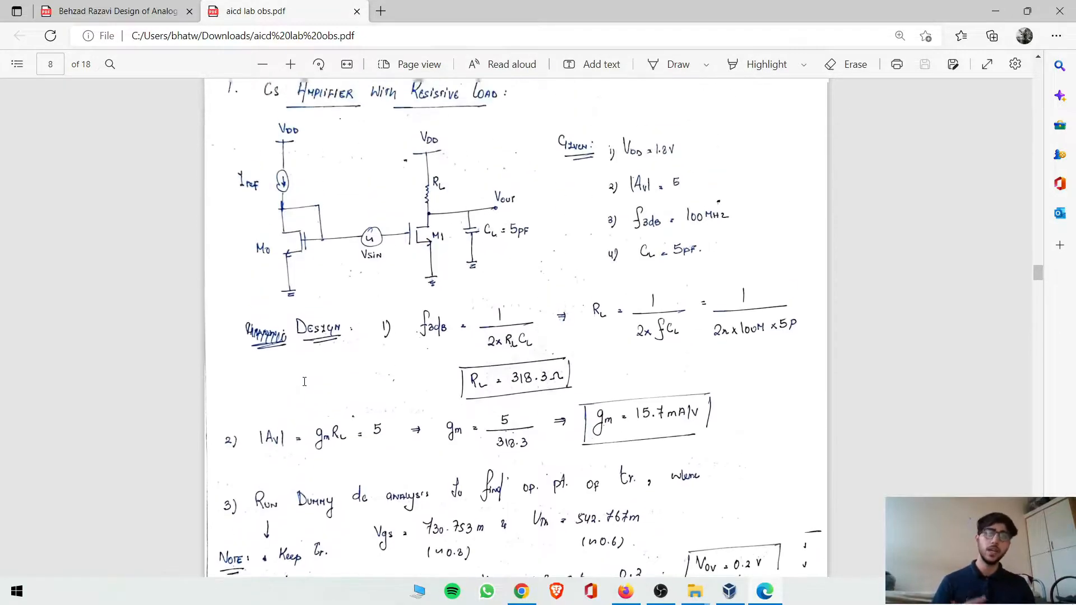
{"action": "scroll", "coordinate": [298, 366], "scroll_direction": "down", "scroll_amount": 3}
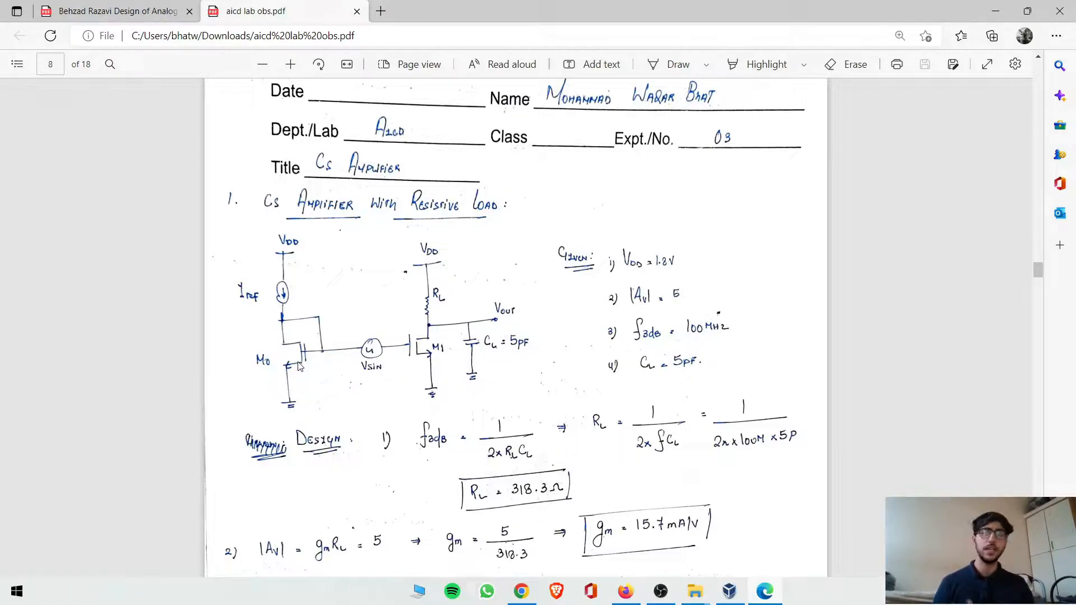
{"action": "scroll", "coordinate": [298, 365], "scroll_direction": "down", "scroll_amount": 4}
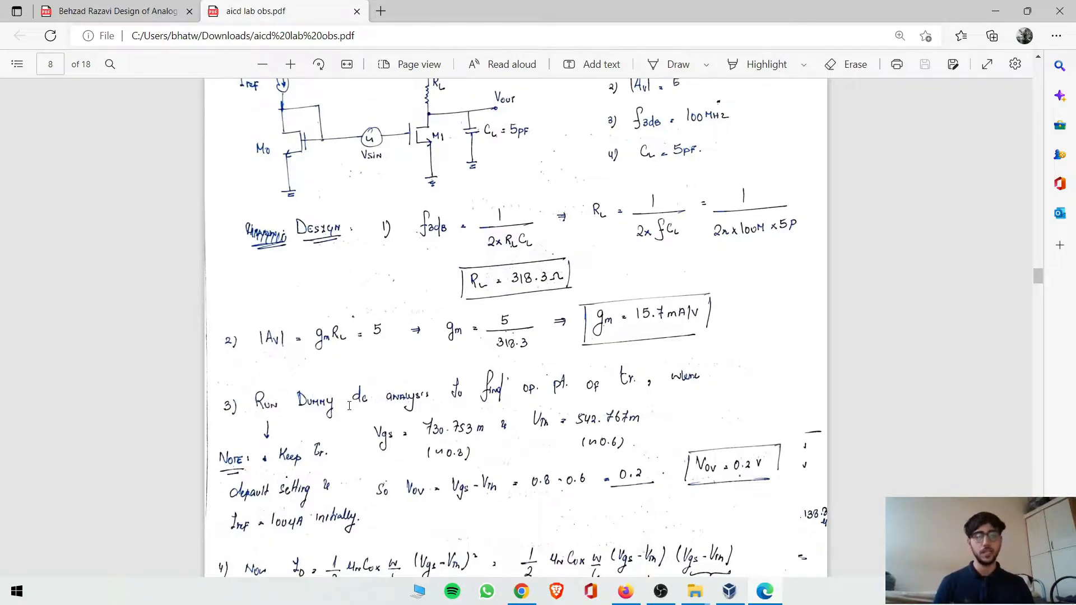
{"action": "scroll", "coordinate": [349, 405], "scroll_direction": "down", "scroll_amount": 4}
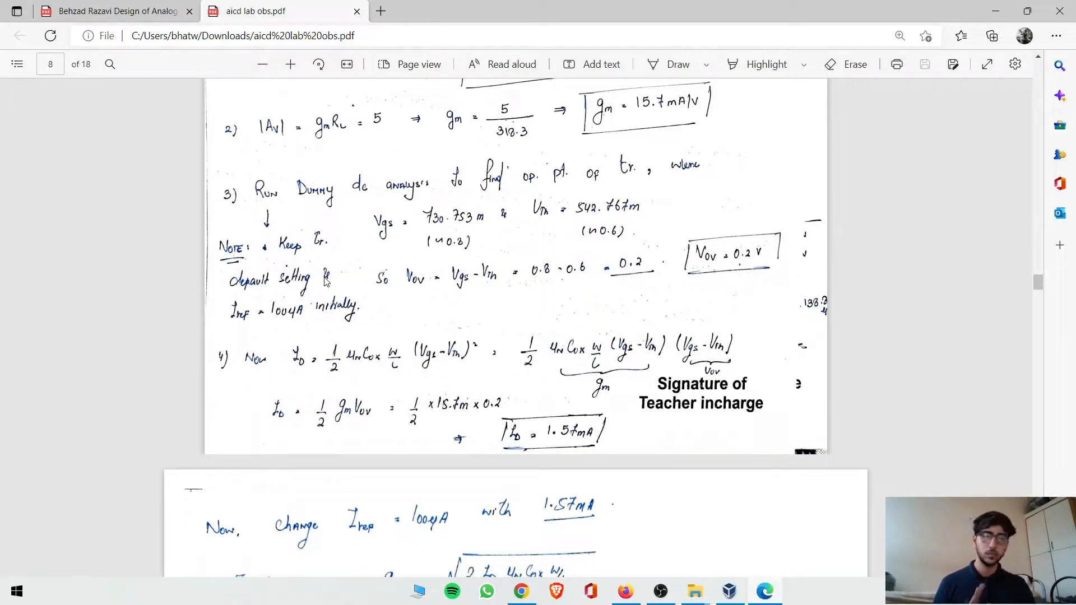
Read the drain current derivation and the reference current change, comparing them with the current source and M0 in the circuit.
{"action": "scroll", "coordinate": [329, 334], "scroll_direction": "down", "scroll_amount": 2}
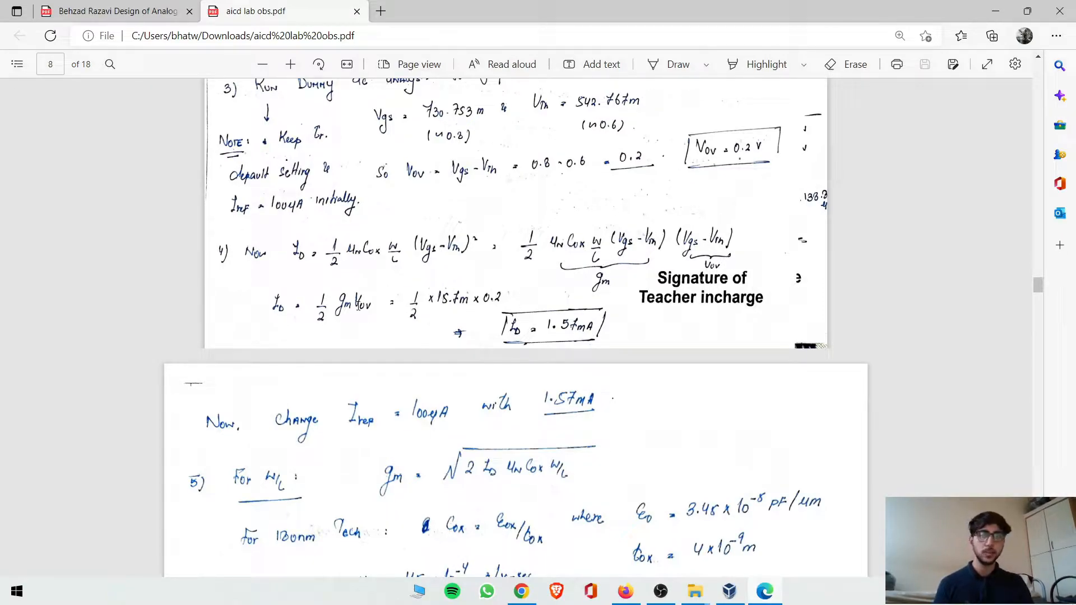
{"action": "scroll", "coordinate": [358, 305], "scroll_direction": "up", "scroll_amount": 2}
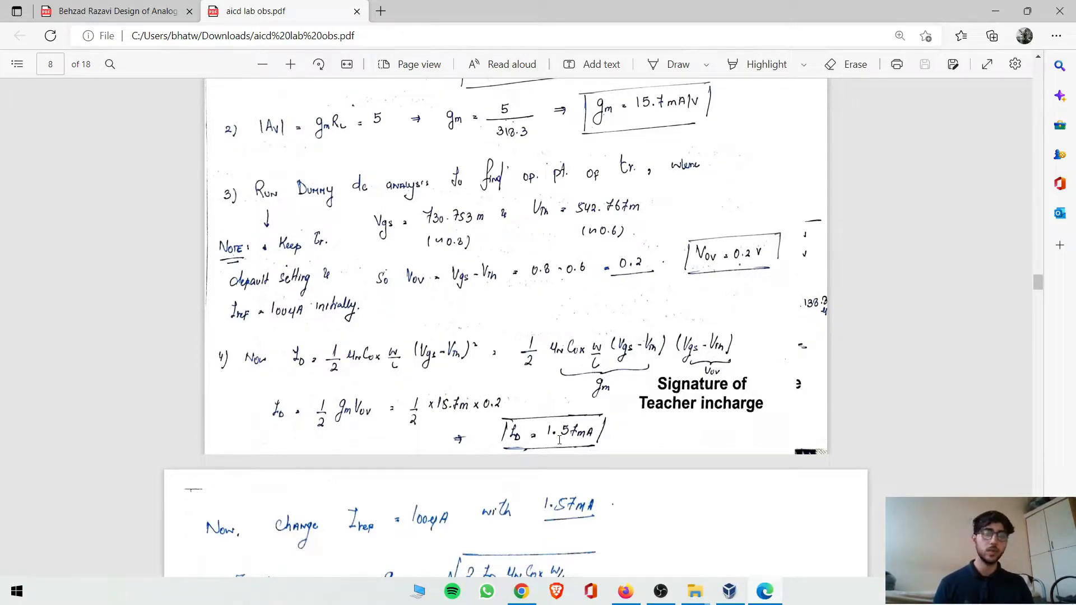
{"action": "scroll", "coordinate": [559, 440], "scroll_direction": "up", "scroll_amount": 8}
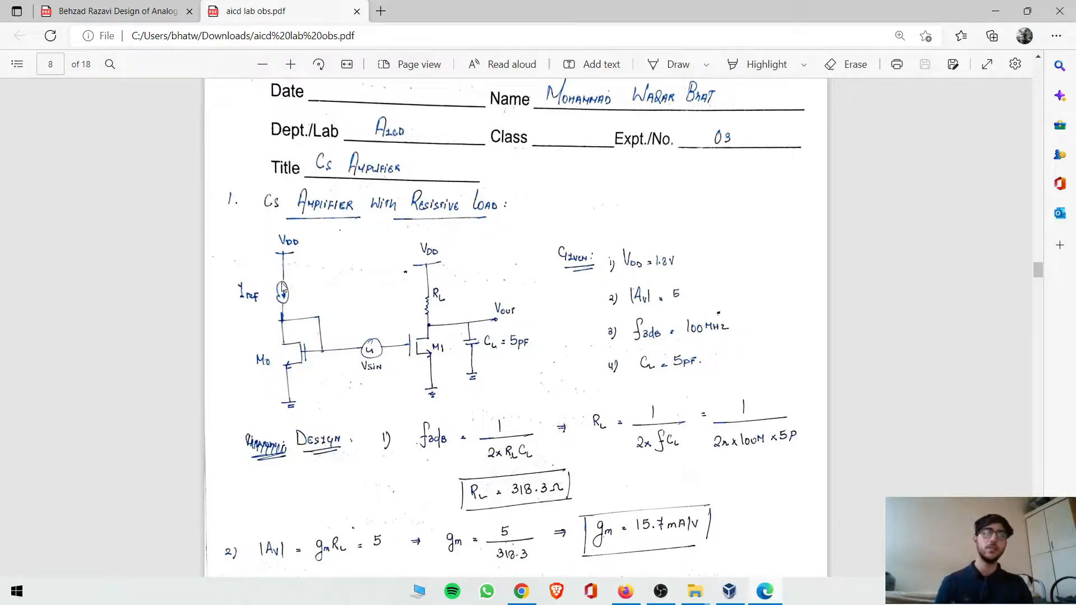
{"action": "scroll", "coordinate": [282, 289], "scroll_direction": "down", "scroll_amount": 2}
{"action": "scroll", "coordinate": [300, 317], "scroll_direction": "down", "scroll_amount": 7}
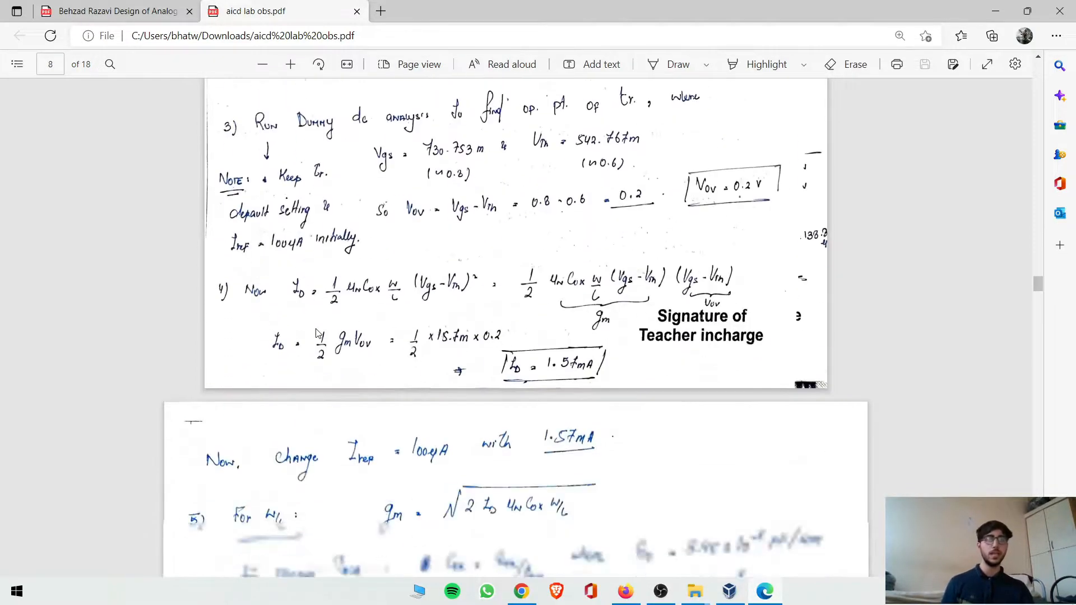
{"action": "scroll", "coordinate": [358, 325], "scroll_direction": "down", "scroll_amount": 3}
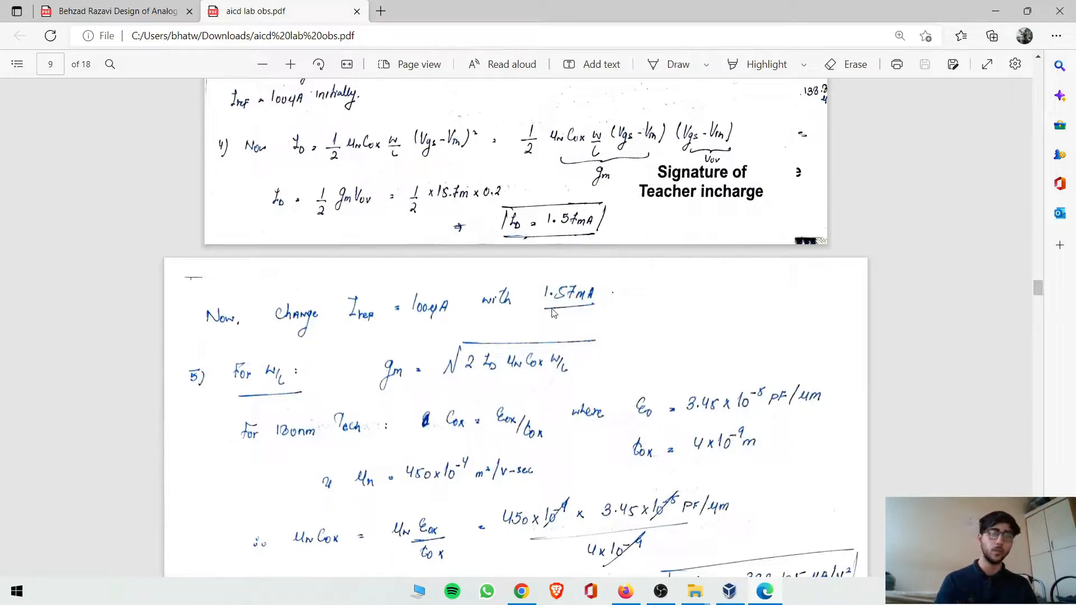
{"action": "scroll", "coordinate": [572, 305], "scroll_direction": "up", "scroll_amount": 10}
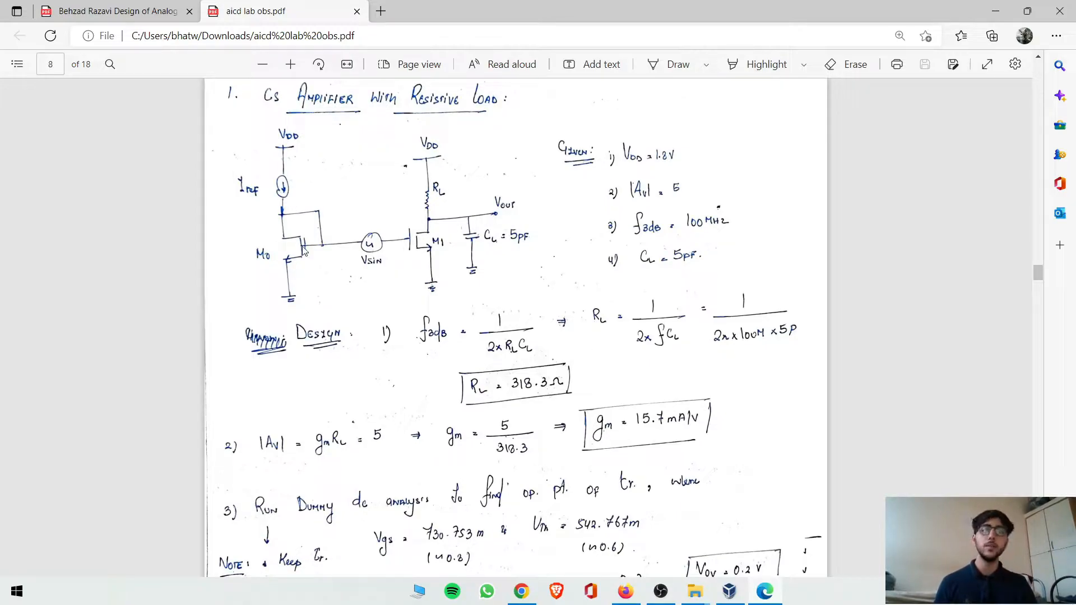
Study the W/L derivation from the transconductance formula, including the process constants and the transistor width, length and fingers.
{"action": "scroll", "coordinate": [399, 259], "scroll_direction": "down", "scroll_amount": 7}
{"action": "scroll", "coordinate": [395, 263], "scroll_direction": "down", "scroll_amount": 4}
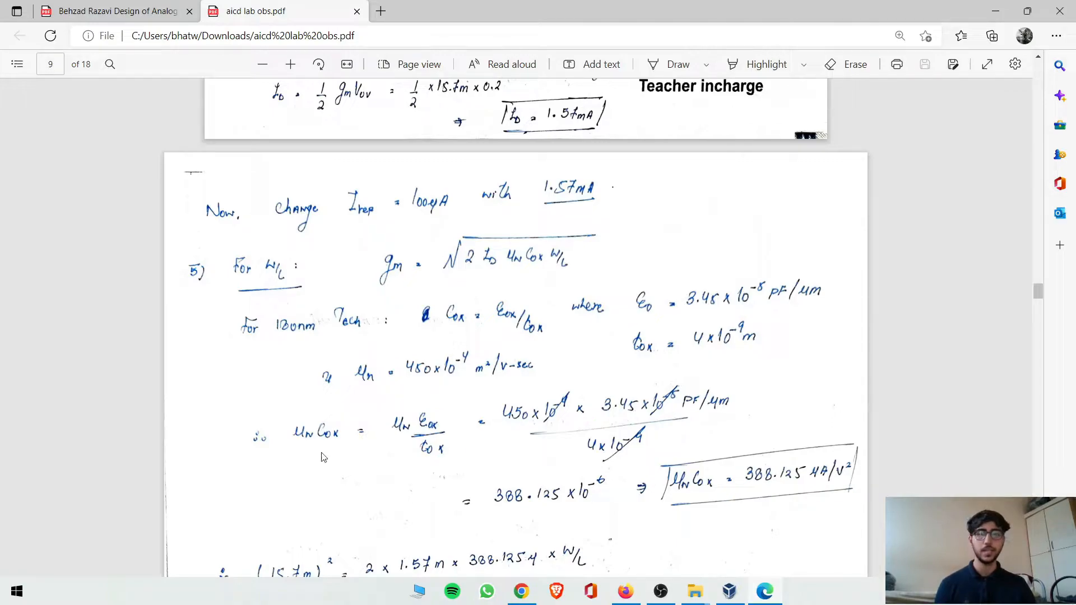
{"action": "scroll", "coordinate": [324, 458], "scroll_direction": "down", "scroll_amount": 2}
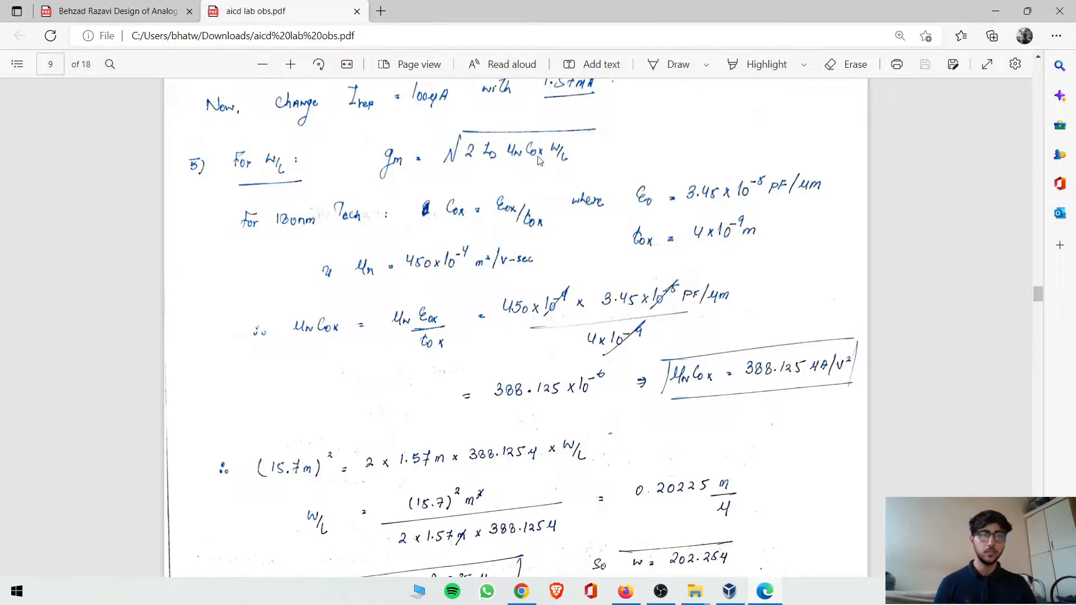
{"action": "scroll", "coordinate": [522, 161], "scroll_direction": "up", "scroll_amount": 2}
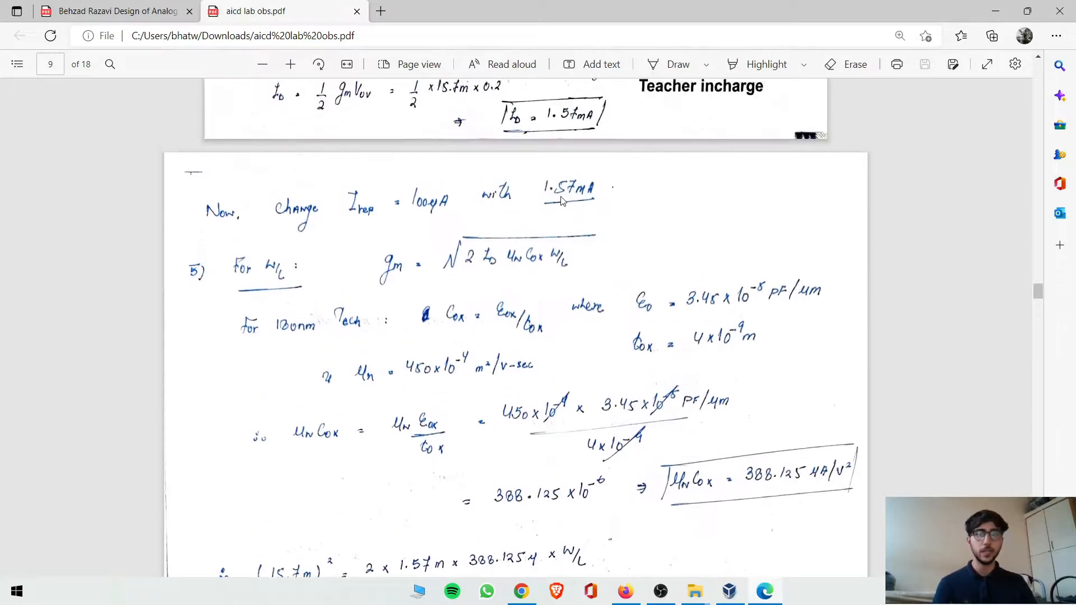
{"action": "scroll", "coordinate": [404, 261], "scroll_direction": "up", "scroll_amount": 4}
{"action": "scroll", "coordinate": [661, 246], "scroll_direction": "up", "scroll_amount": 4}
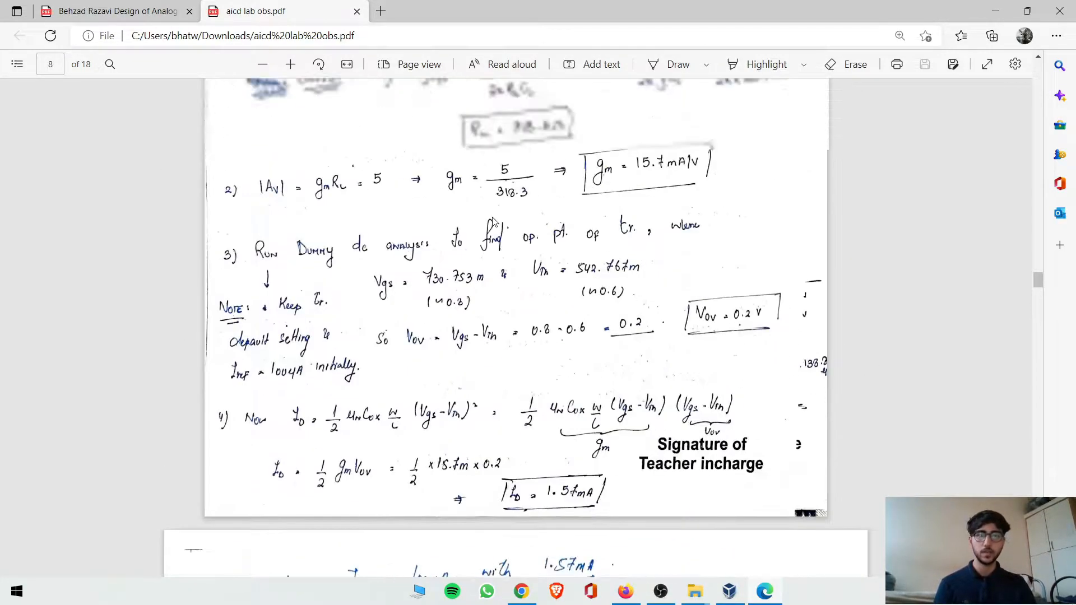
{"action": "scroll", "coordinate": [675, 216], "scroll_direction": "down", "scroll_amount": 8}
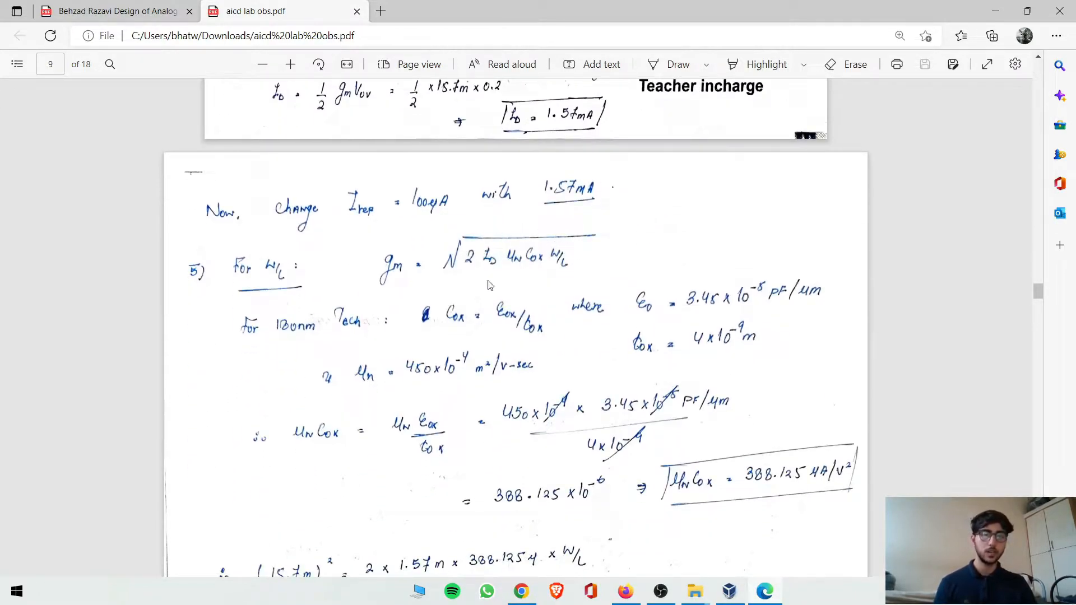
{"action": "scroll", "coordinate": [303, 338], "scroll_direction": "down", "scroll_amount": 6}
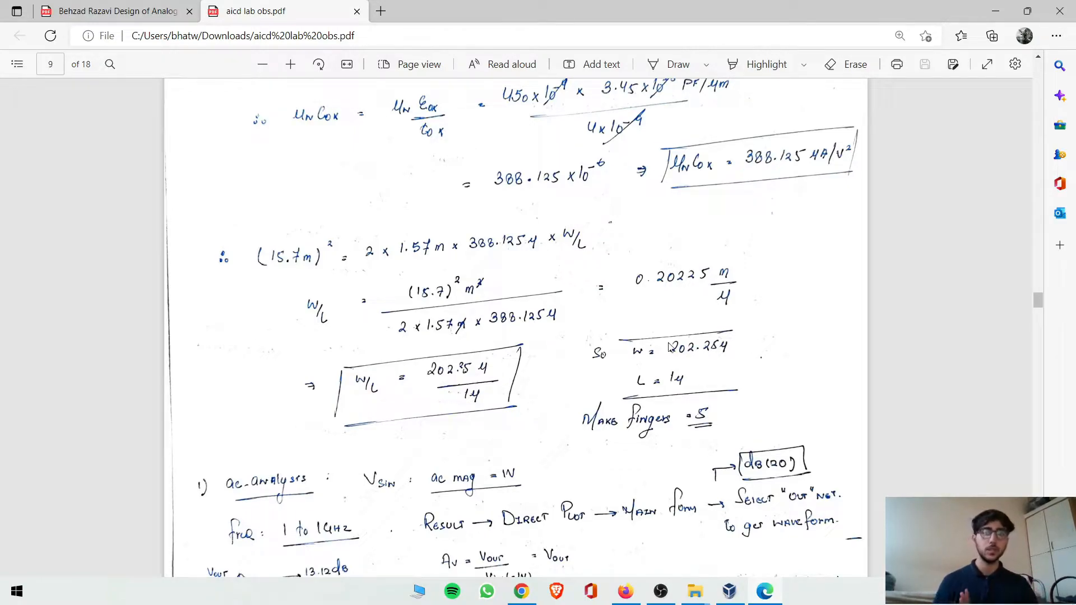
Review the resistive-load design steps from the given specifications through to the ac analysis setup and frequency response.
{"action": "scroll", "coordinate": [670, 346], "scroll_direction": "up", "scroll_amount": 20}
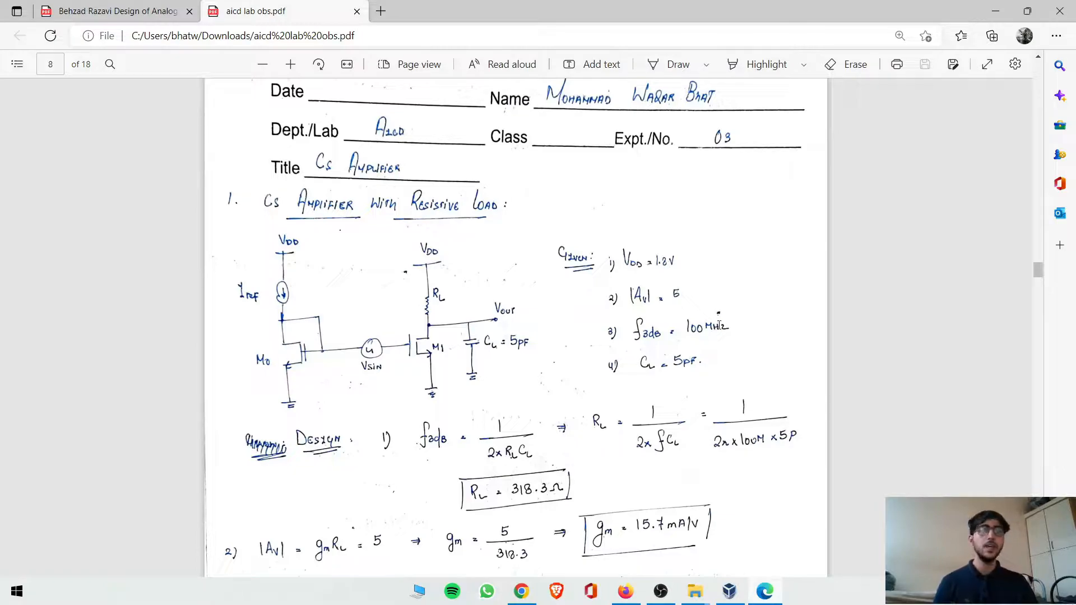
{"action": "scroll", "coordinate": [497, 317], "scroll_direction": "down", "scroll_amount": 6}
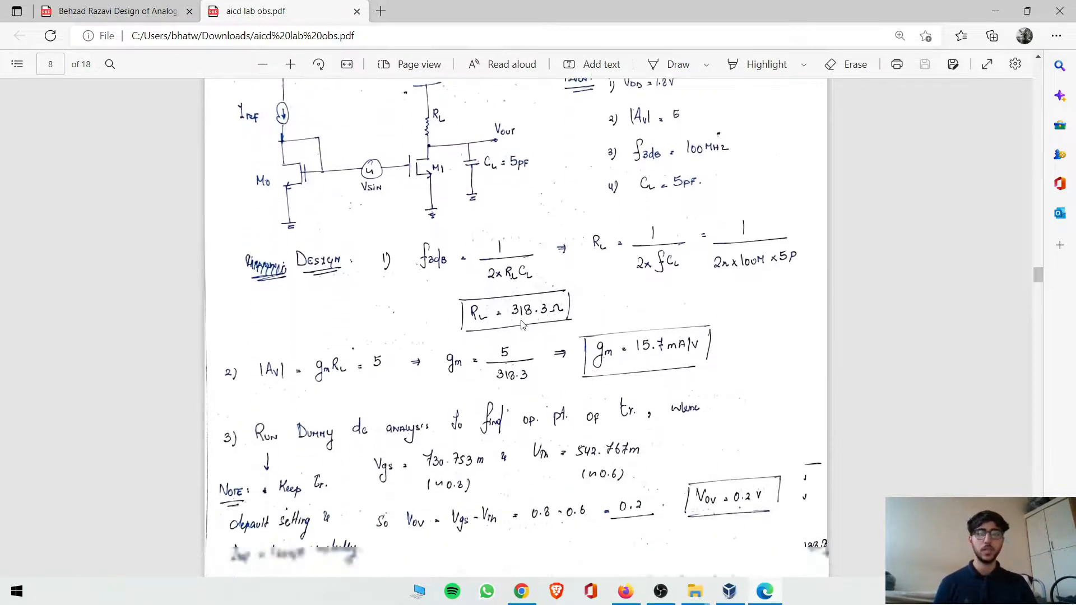
{"action": "scroll", "coordinate": [497, 317], "scroll_direction": "down", "scroll_amount": 1}
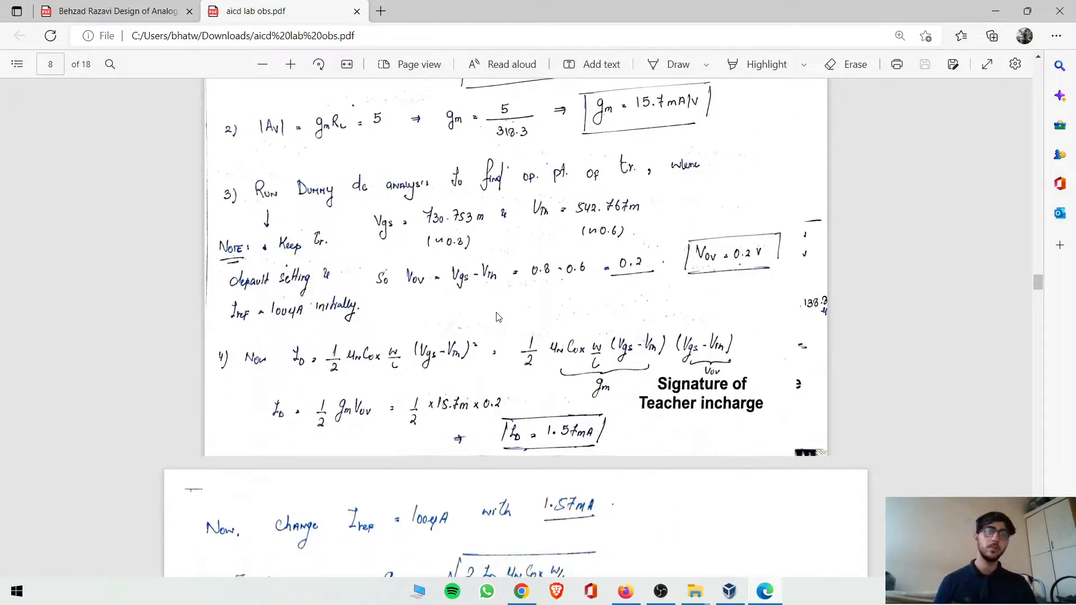
{"action": "scroll", "coordinate": [496, 317], "scroll_direction": "up", "scroll_amount": 2}
{"action": "scroll", "coordinate": [497, 317], "scroll_direction": "down", "scroll_amount": 5}
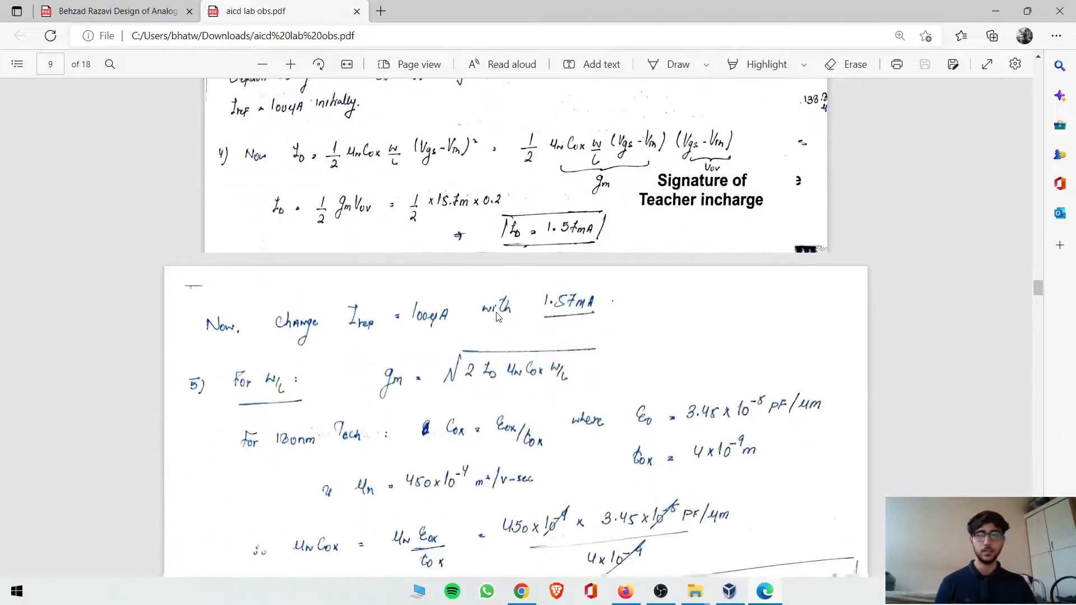
{"action": "scroll", "coordinate": [497, 317], "scroll_direction": "down", "scroll_amount": 8}
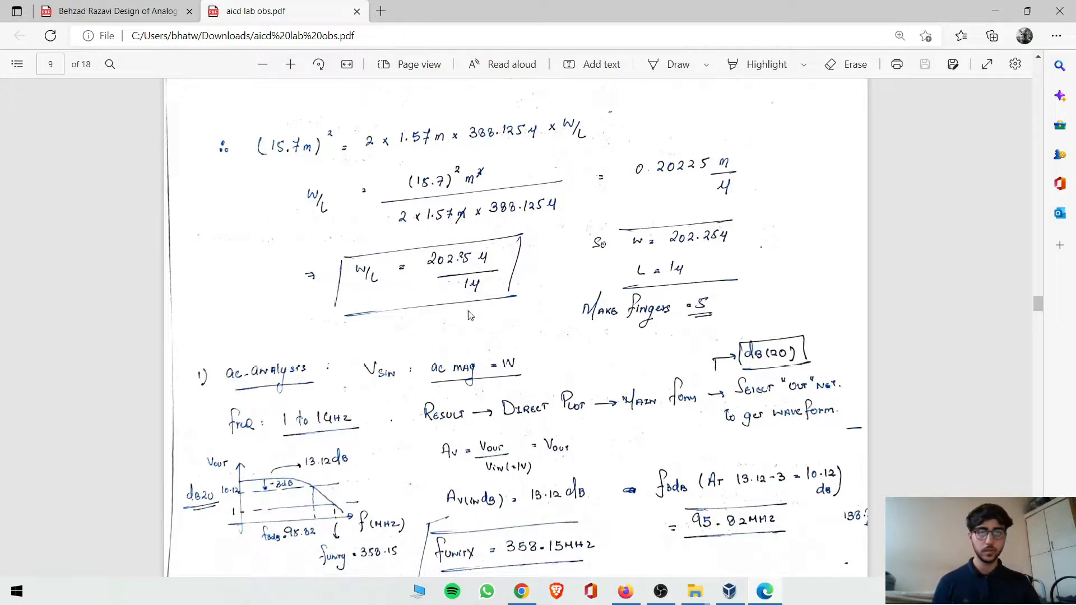
{"action": "scroll", "coordinate": [431, 323], "scroll_direction": "down", "scroll_amount": 2}
{"action": "scroll", "coordinate": [431, 323], "scroll_direction": "down", "scroll_amount": 2}
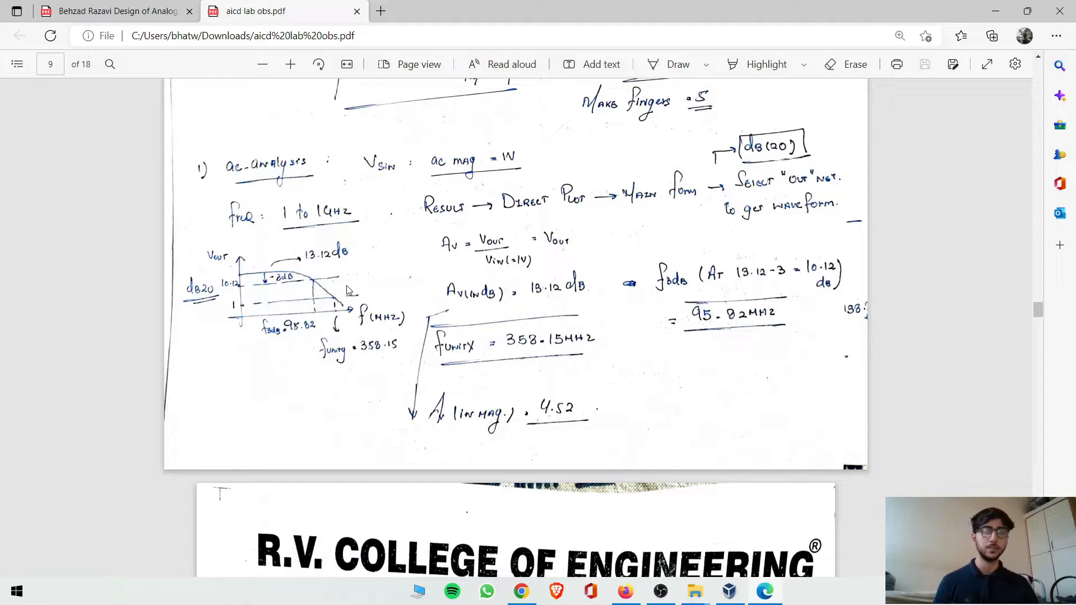
{"action": "scroll", "coordinate": [347, 290], "scroll_direction": "up", "scroll_amount": 15}
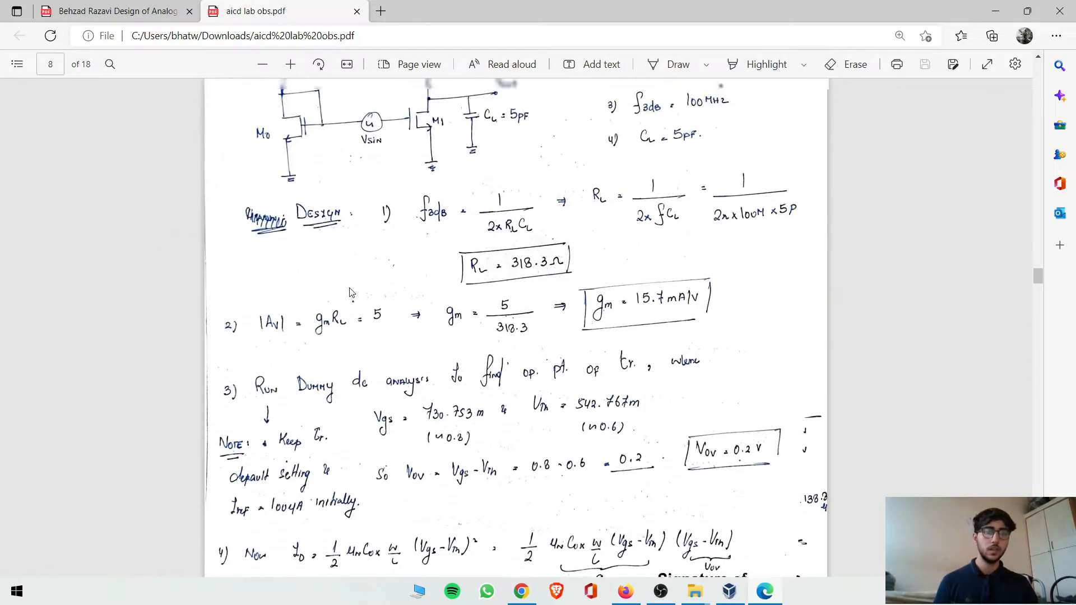
Read the transient analysis notes and peak-to-peak gain calculation, returning to the resistive-load circuit diagram and given specifications.
{"action": "scroll", "coordinate": [350, 292], "scroll_direction": "down", "scroll_amount": 20}
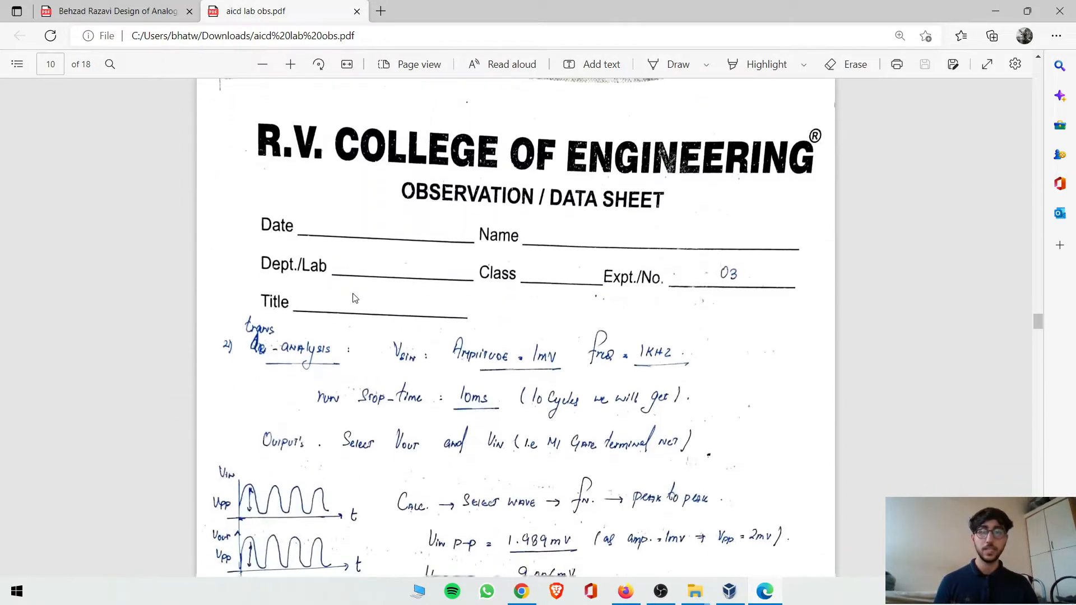
{"action": "scroll", "coordinate": [354, 299], "scroll_direction": "up", "scroll_amount": 6}
{"action": "scroll", "coordinate": [356, 301], "scroll_direction": "down", "scroll_amount": 4}
{"action": "scroll", "coordinate": [355, 300], "scroll_direction": "down", "scroll_amount": 3}
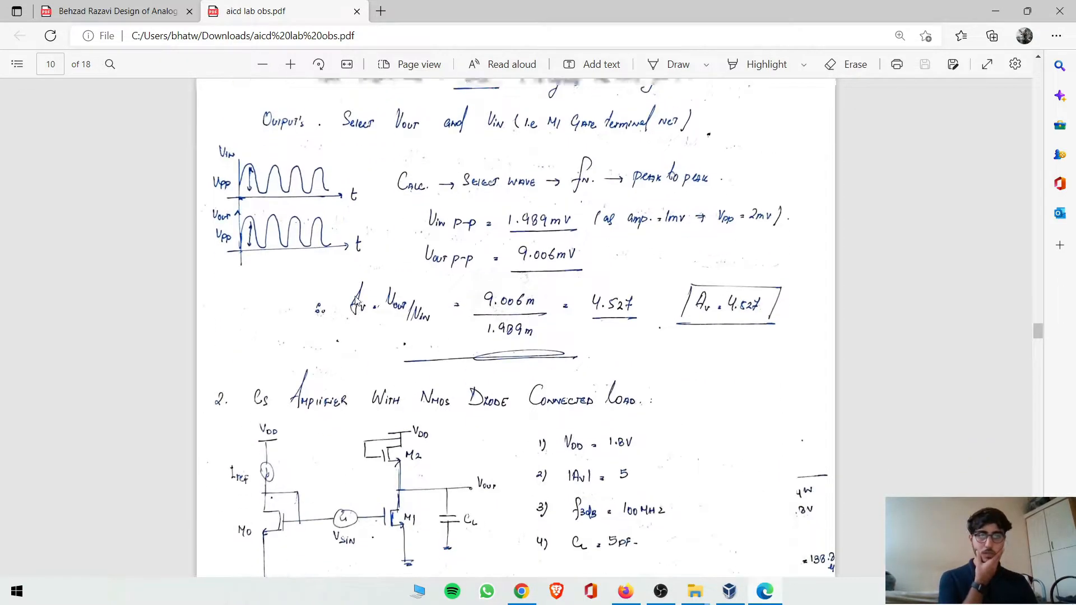
{"action": "scroll", "coordinate": [357, 301], "scroll_direction": "up", "scroll_amount": 7}
{"action": "scroll", "coordinate": [357, 301], "scroll_direction": "up", "scroll_amount": 20}
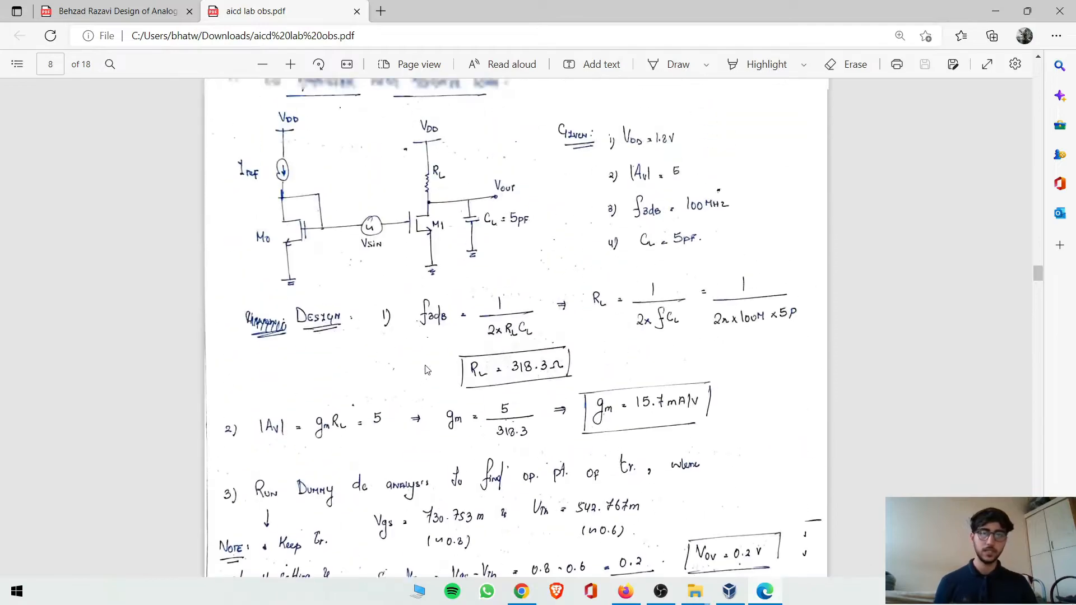
{"action": "scroll", "coordinate": [480, 405], "scroll_direction": "down", "scroll_amount": 3}
Switch to the Virtuoso schematic CS_resitive_load and examine the values of its current source, transistors, sine source, load resistor and capacitor.
{"action": "key", "text": "alt+Tab"}
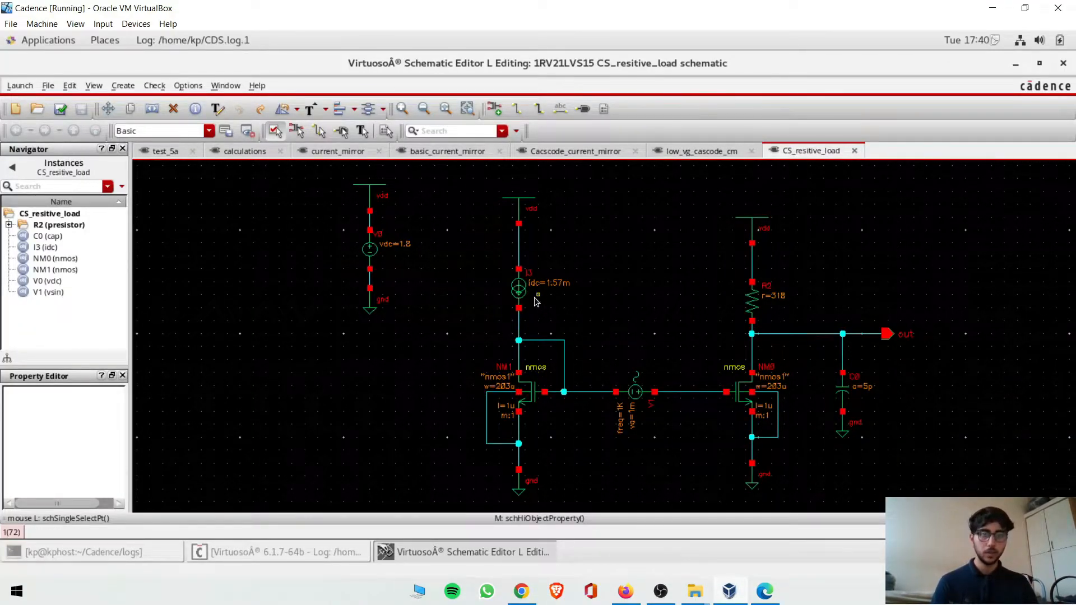
{"action": "scroll", "coordinate": [536, 301], "scroll_direction": "up", "scroll_amount": 2}
{"action": "scroll", "coordinate": [538, 305], "scroll_direction": "down", "scroll_amount": 3, "text": "ctrl"}
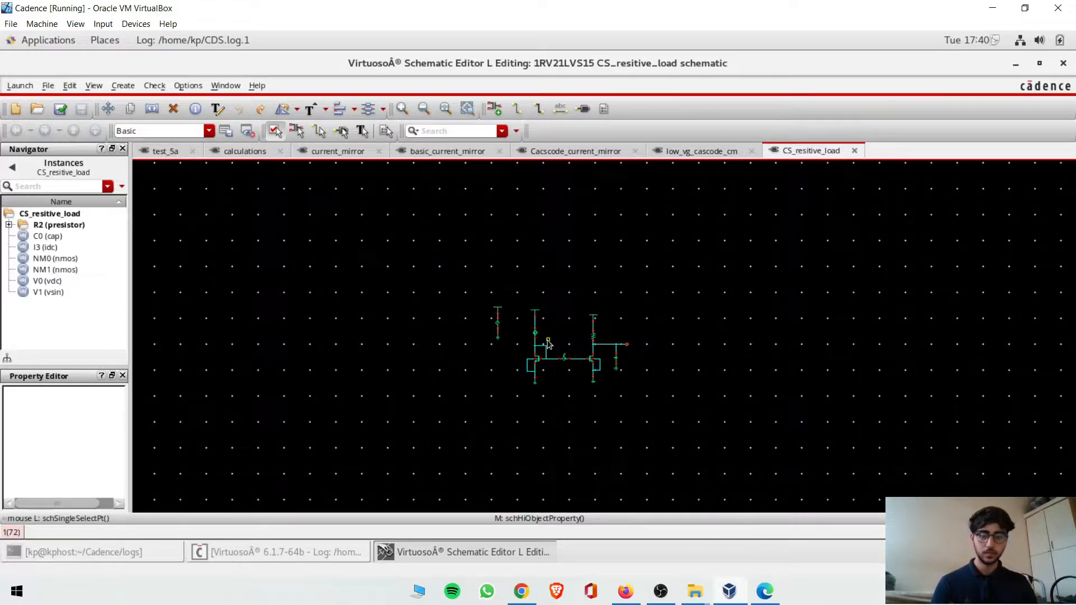
{"action": "key", "text": "f"}
{"action": "scroll", "coordinate": [549, 342], "scroll_direction": "up", "scroll_amount": 2, "text": "ctrl"}
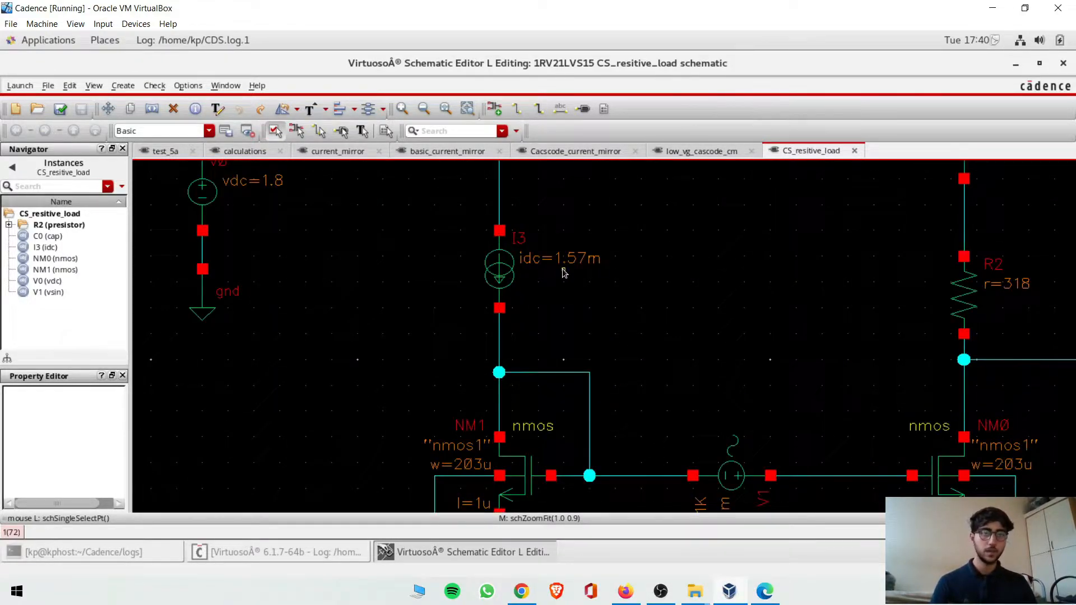
{"action": "scroll", "coordinate": [546, 377], "scroll_direction": "down", "scroll_amount": 2}
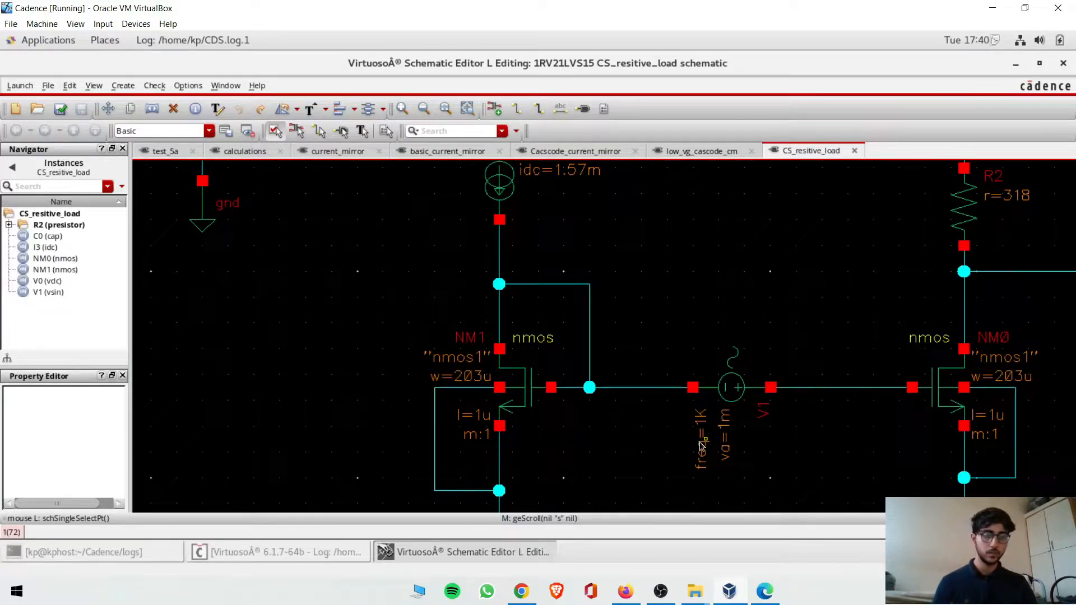
{"action": "scroll", "coordinate": [700, 445], "scroll_direction": "right", "scroll_amount": 5, "text": "shift"}
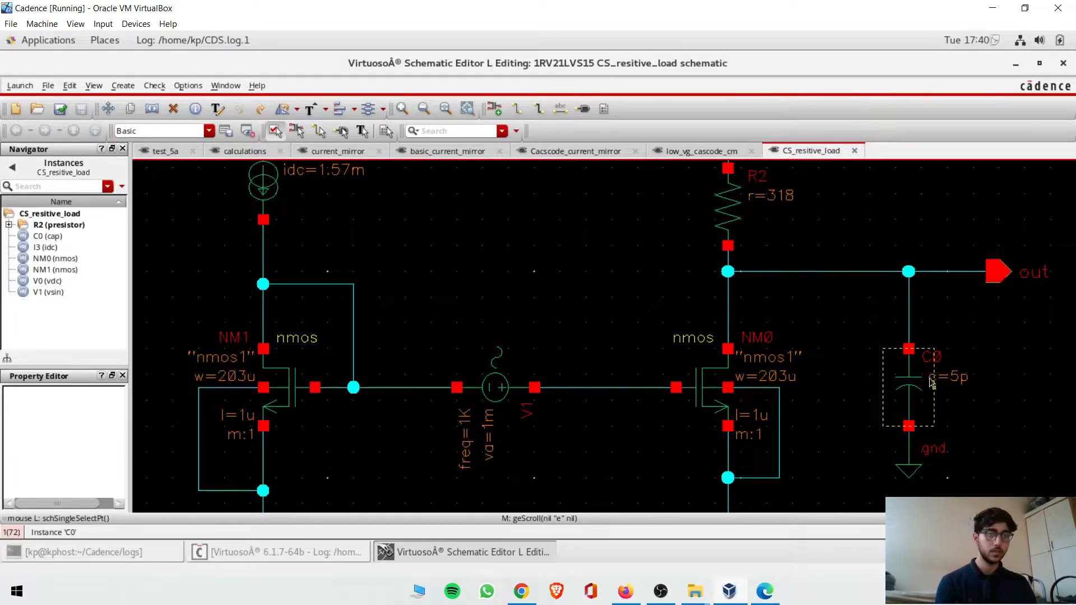
Compare the schematic's component values with the design calculations and W/L derivation in the handwritten notes.
{"action": "left_click", "coordinate": [765, 591]}
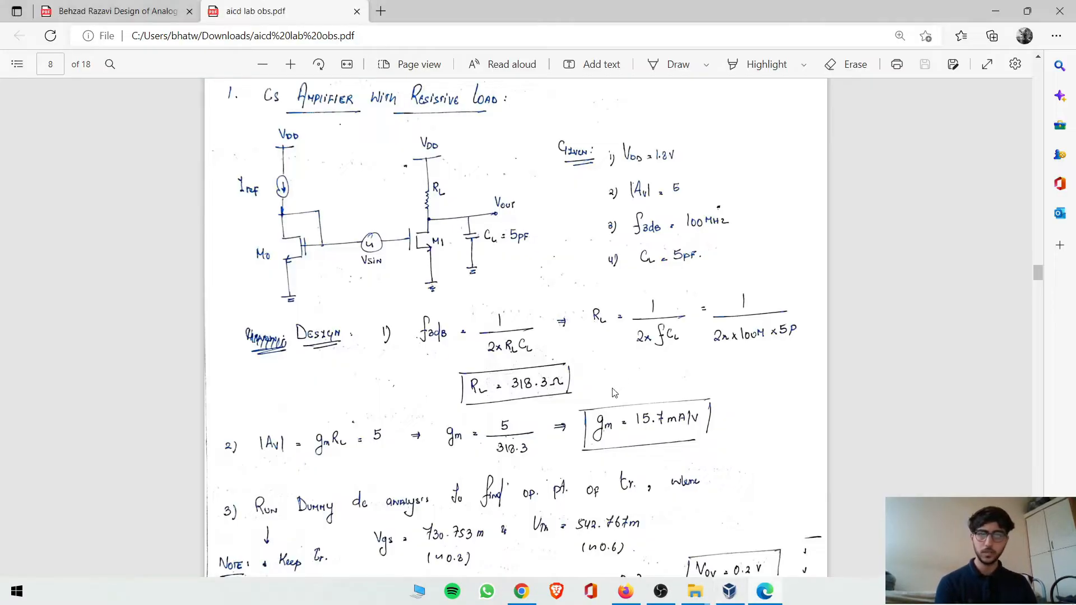
{"action": "left_click", "coordinate": [729, 591]}
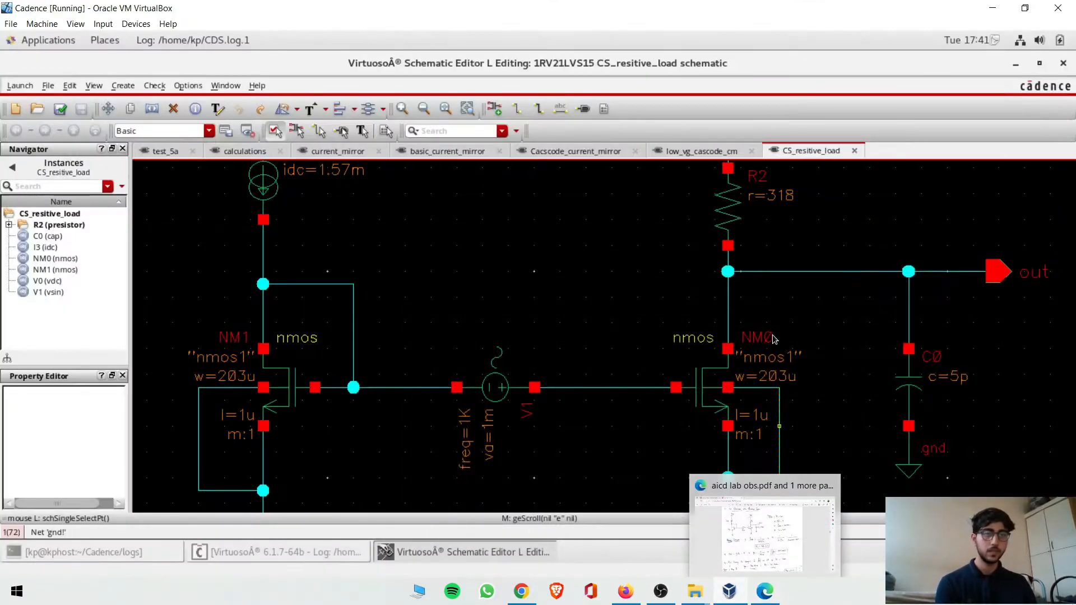
{"action": "left_click", "coordinate": [780, 315]}
{"action": "left_click", "coordinate": [764, 591]}
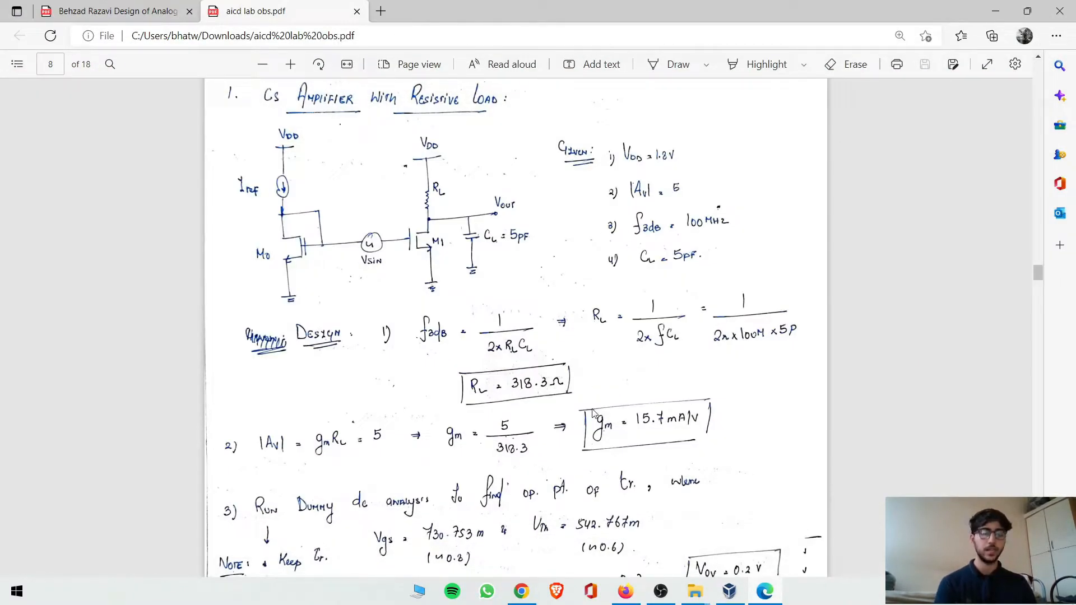
{"action": "scroll", "coordinate": [593, 412], "scroll_direction": "down", "scroll_amount": 12}
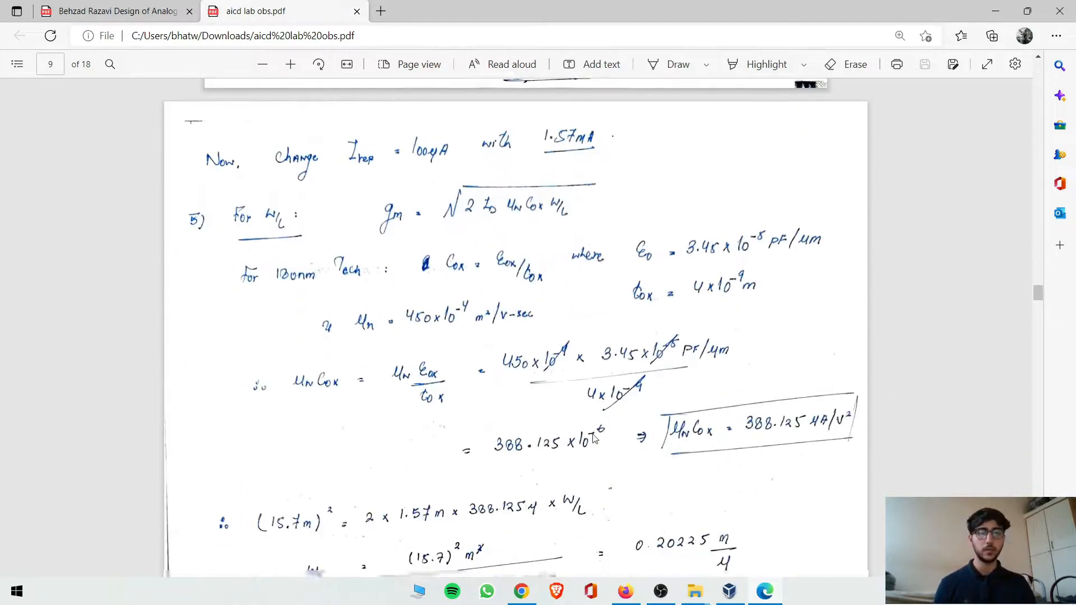
{"action": "scroll", "coordinate": [595, 438], "scroll_direction": "down", "scroll_amount": 3}
{"action": "scroll", "coordinate": [317, 460], "scroll_direction": "up", "scroll_amount": 15}
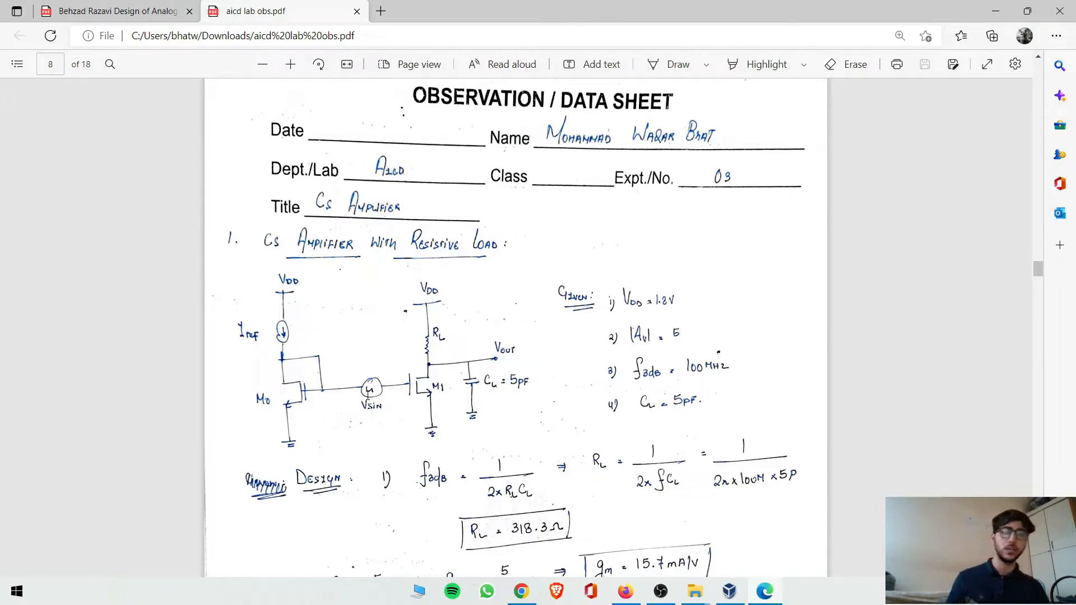
Return to the schematic and inspect the properties of sine source V1, including its AC magnitude.
{"action": "left_click", "coordinate": [732, 590]}
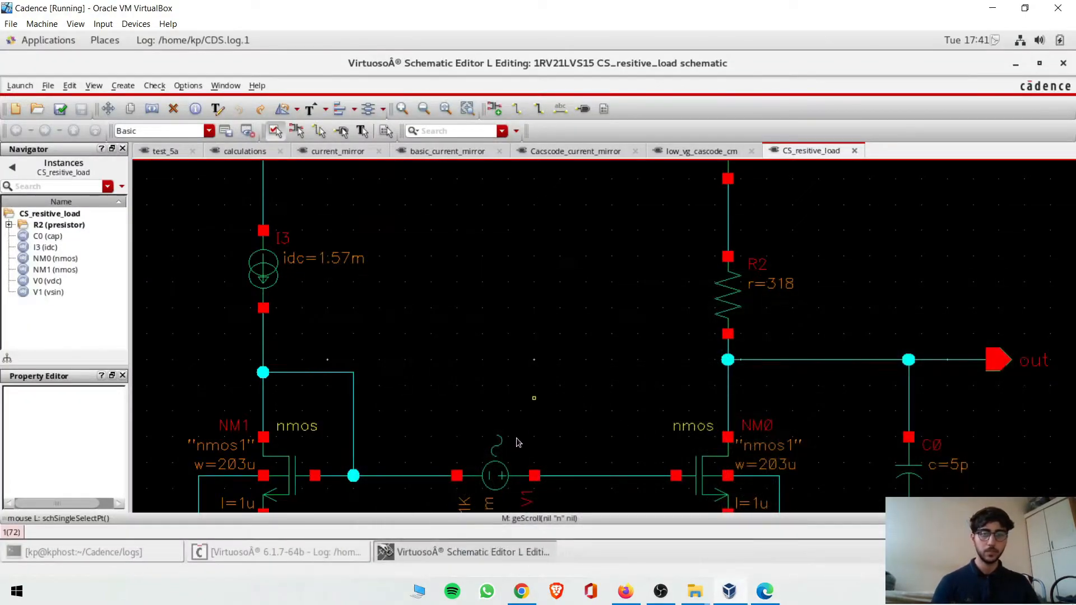
{"action": "scroll", "coordinate": [514, 445], "scroll_direction": "down", "scroll_amount": 2}
{"action": "left_click", "coordinate": [493, 403]}
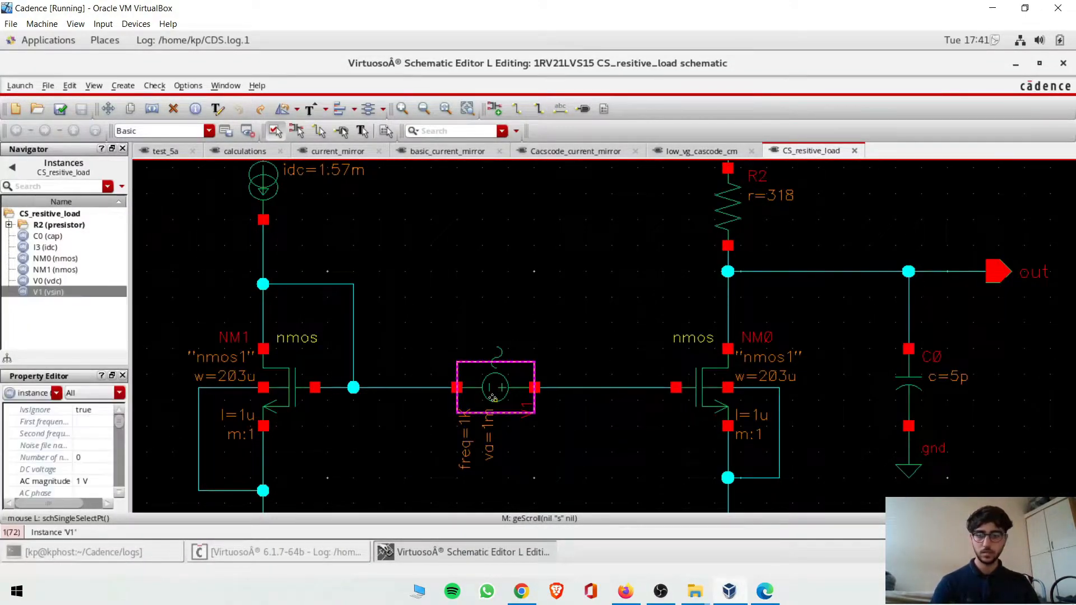
{"action": "key", "text": "q"}
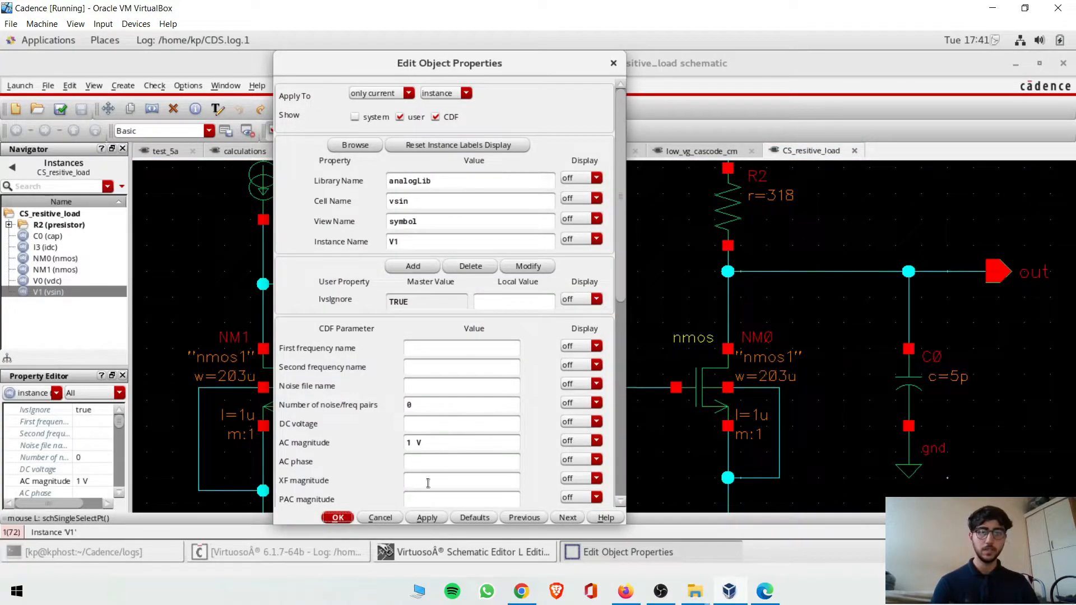
{"action": "left_click", "coordinate": [338, 518]}
{"action": "key", "text": "f"}
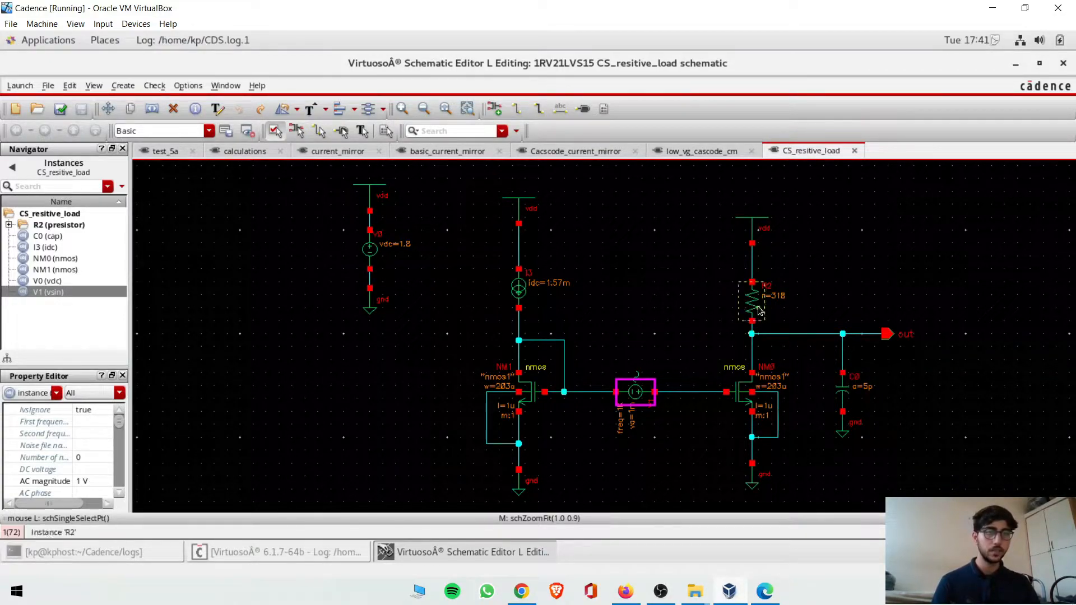
Inspect the length, total width and finger settings of the amplifying transistor NM0.
{"action": "left_click", "coordinate": [743, 388]}
{"action": "key", "text": "q"}
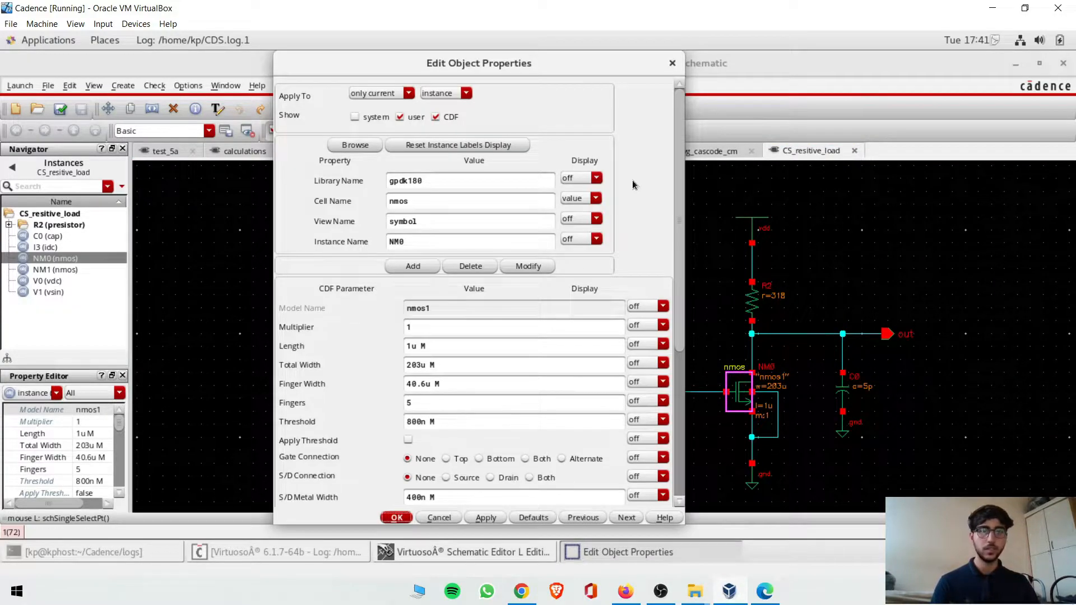
{"action": "left_click", "coordinate": [671, 64]}
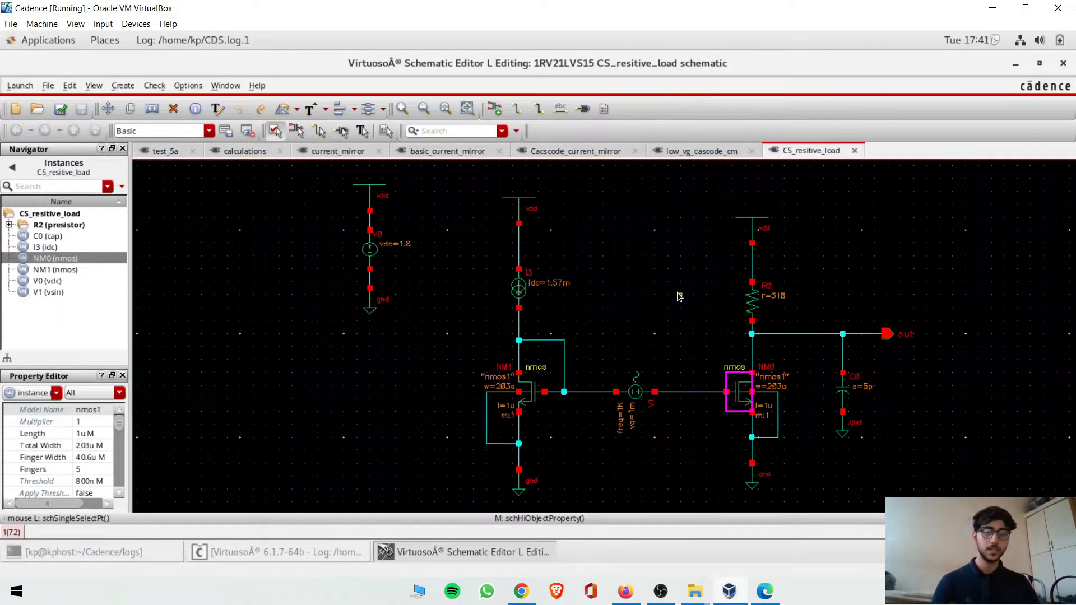
{"action": "key", "text": "i"}
{"action": "left_click_drag", "start_coordinate": [356, 112], "coordinate": [273, 112]}
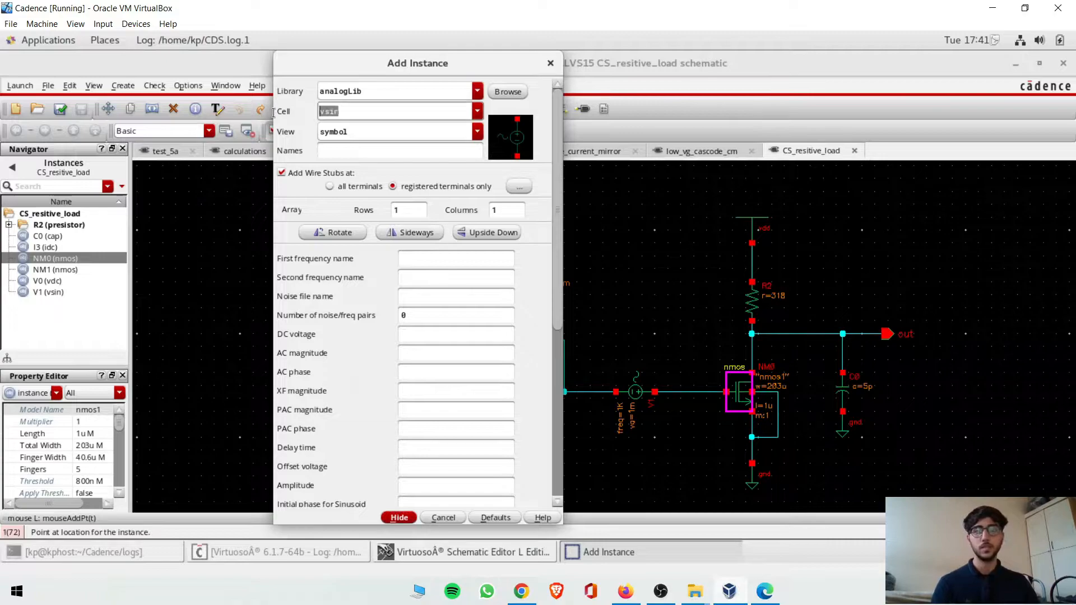
{"action": "type", "text": "presistor"}
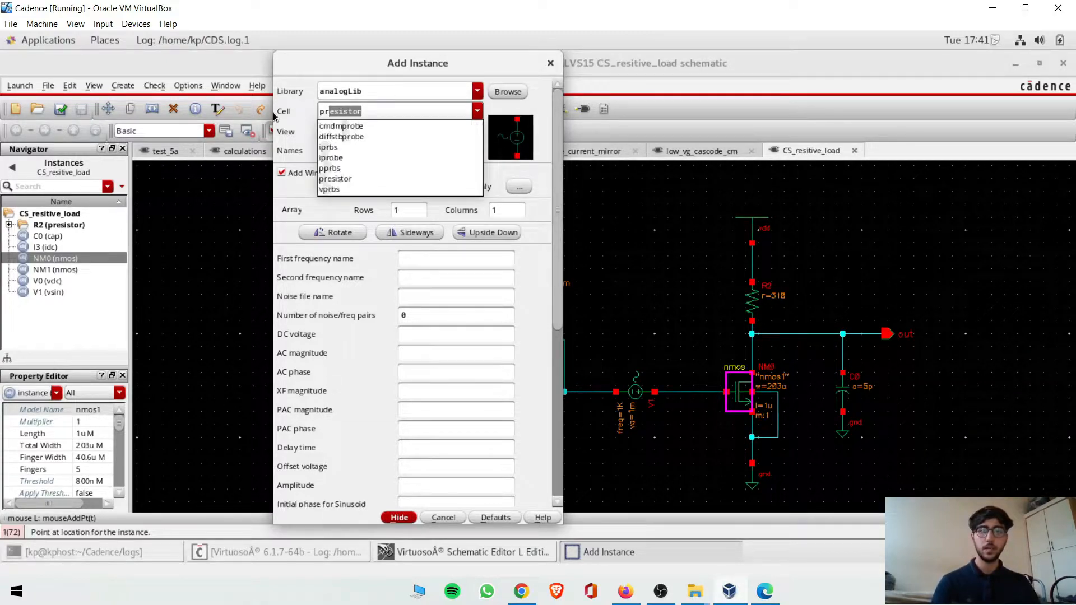
{"action": "key", "text": "Tab"}
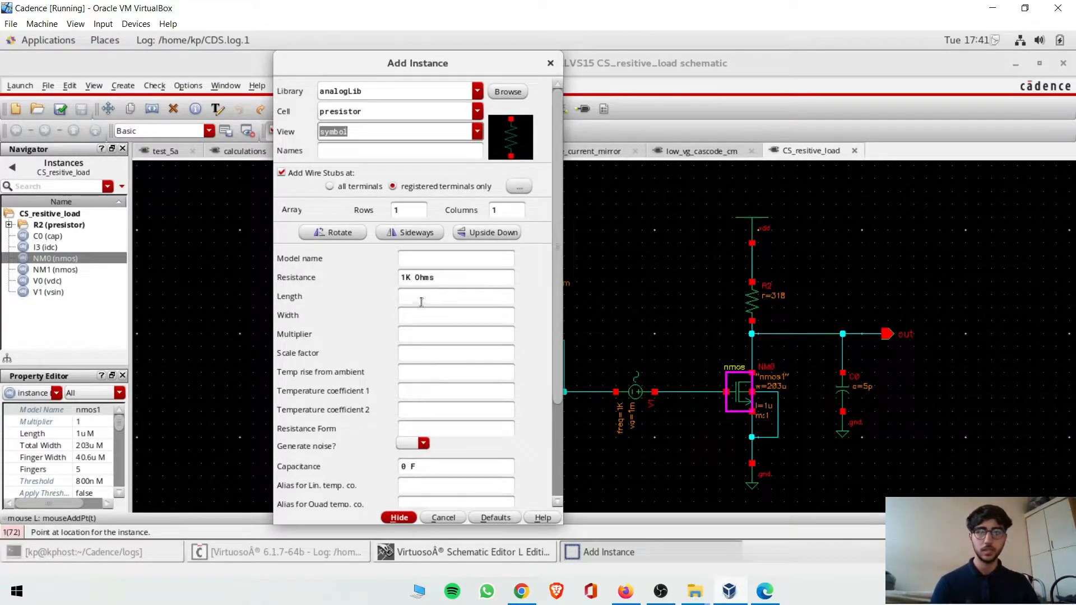
{"action": "left_click", "coordinate": [551, 63]}
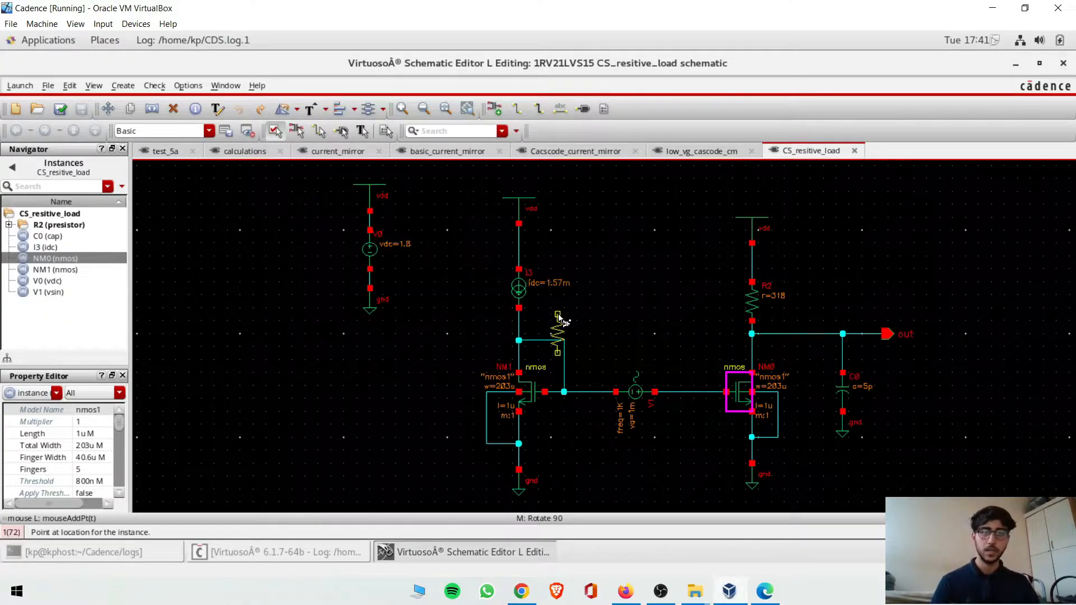
{"action": "key", "text": "Escape"}
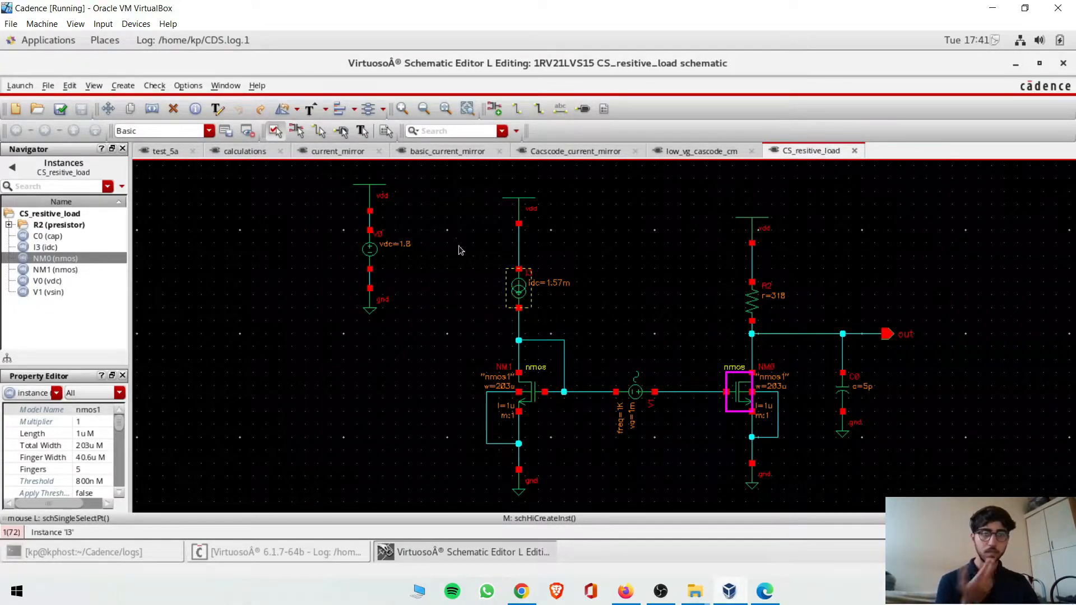
Launch ADE L for the schematic and set up an ac analysis sweeping frequency from 1 to 1G.
{"action": "left_click", "coordinate": [20, 85]}
{"action": "left_click", "coordinate": [23, 98]}
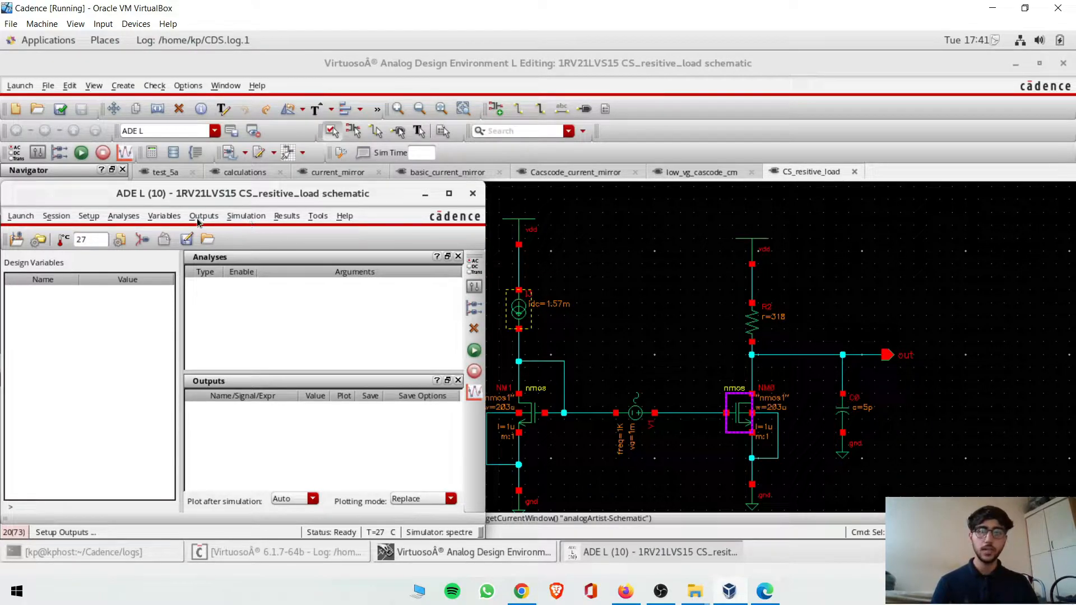
{"action": "left_click", "coordinate": [474, 264]}
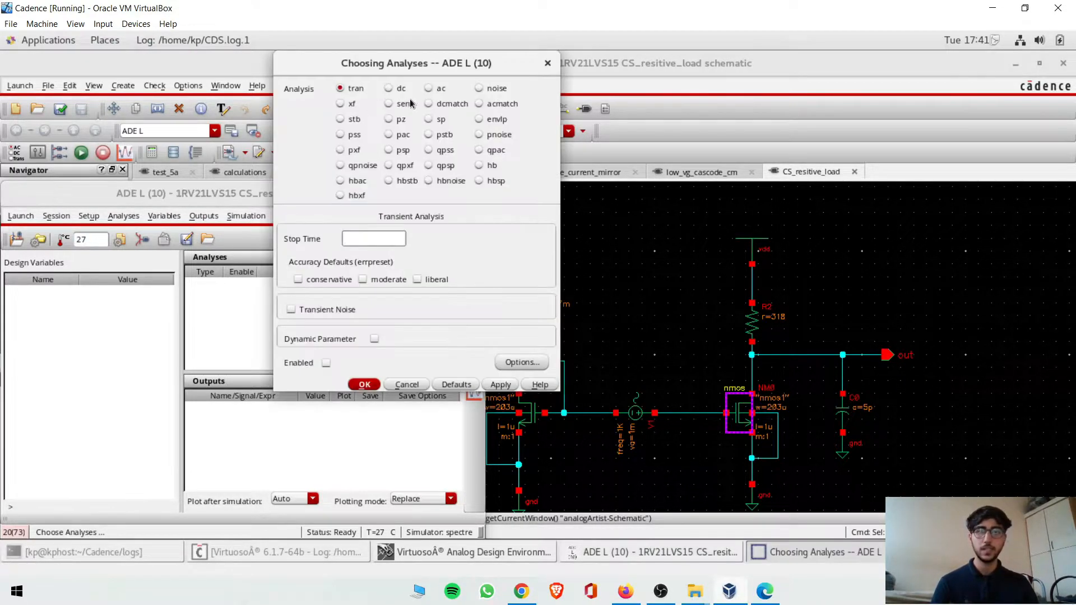
{"action": "left_click", "coordinate": [430, 88]}
{"action": "type", "text": "1"}
{"action": "key", "text": "Tab"}
{"action": "type", "text": "1G"}
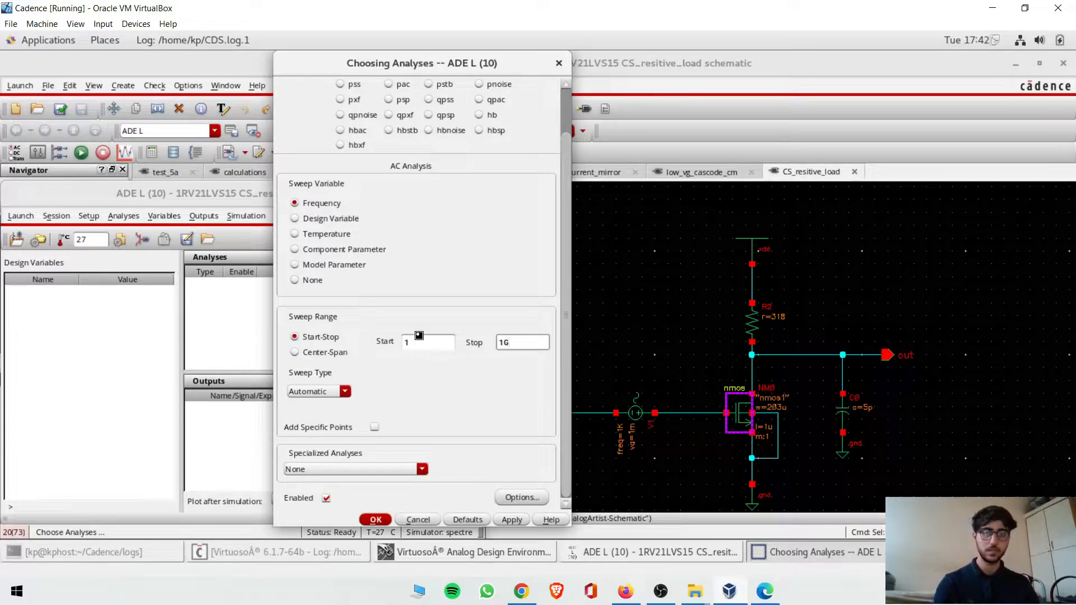
{"action": "key", "text": "Return"}
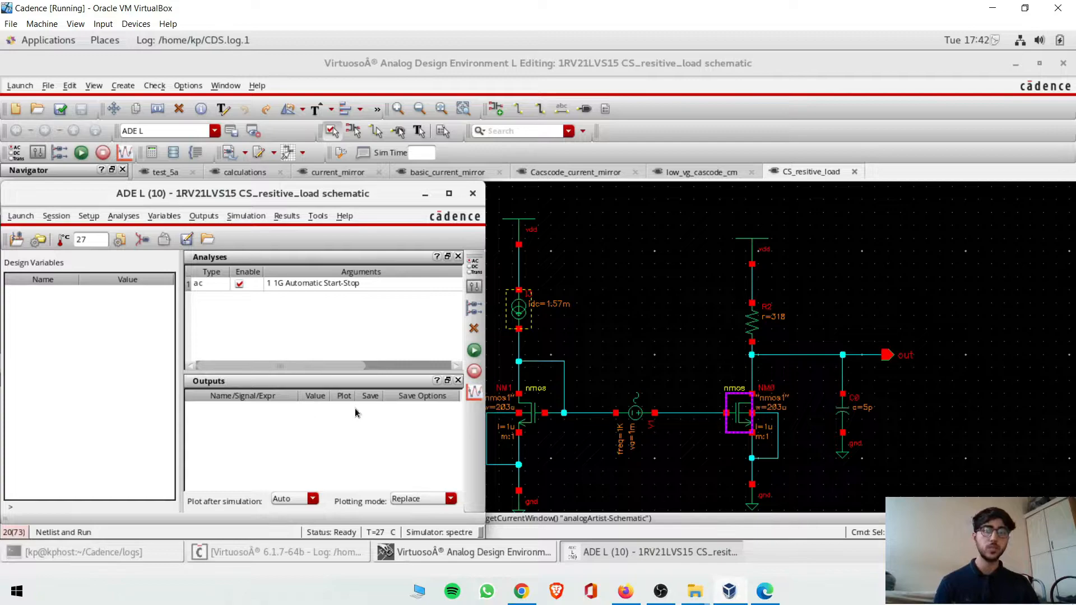
Run the simulation and plot the ac voltage of the out net with the dB20 modifier.
{"action": "left_click", "coordinate": [474, 350]}
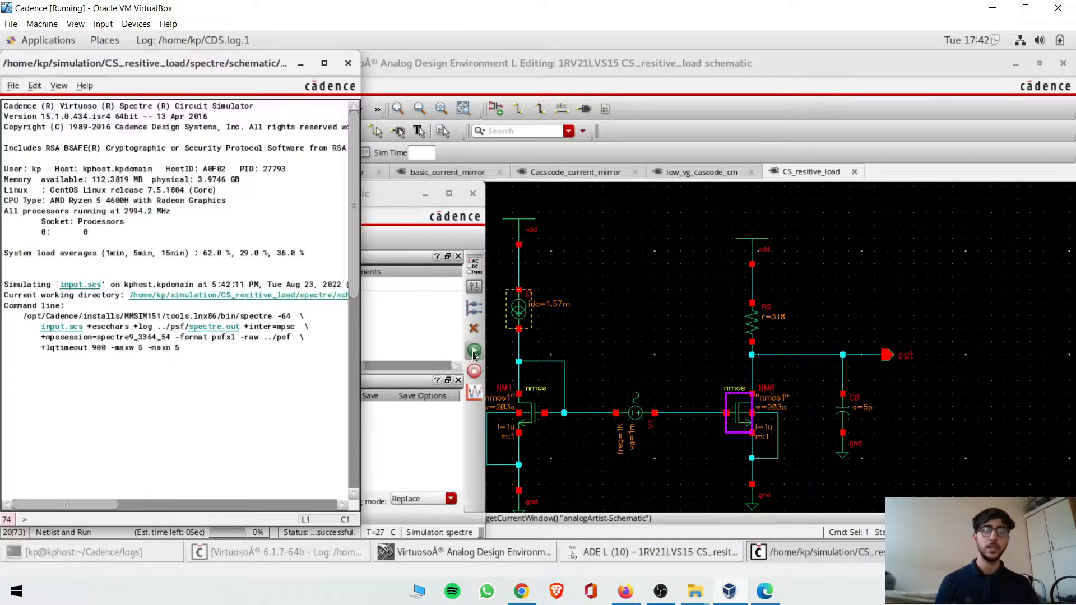
{"action": "left_click", "coordinate": [414, 327]}
{"action": "left_click", "coordinate": [286, 216]}
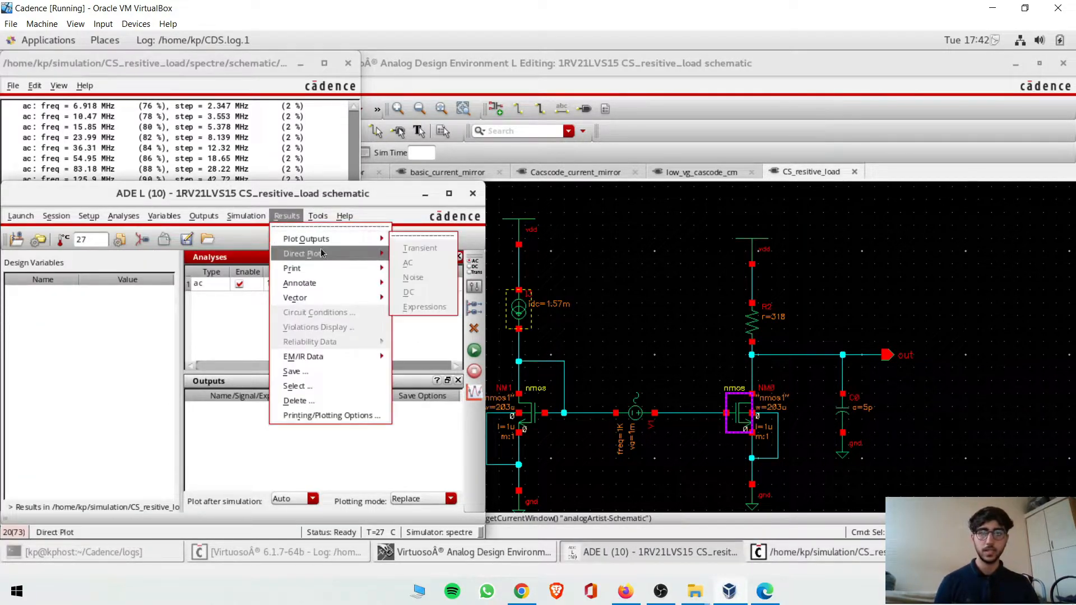
{"action": "mouse_move", "coordinate": [306, 253]}
{"action": "left_click", "coordinate": [417, 264]}
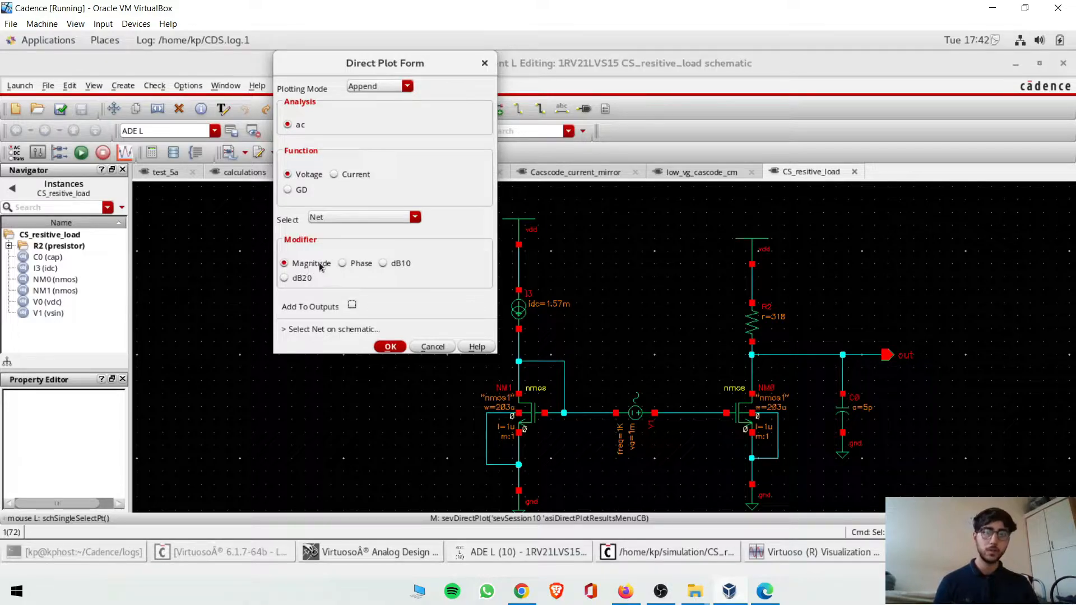
{"action": "left_click", "coordinate": [302, 280]}
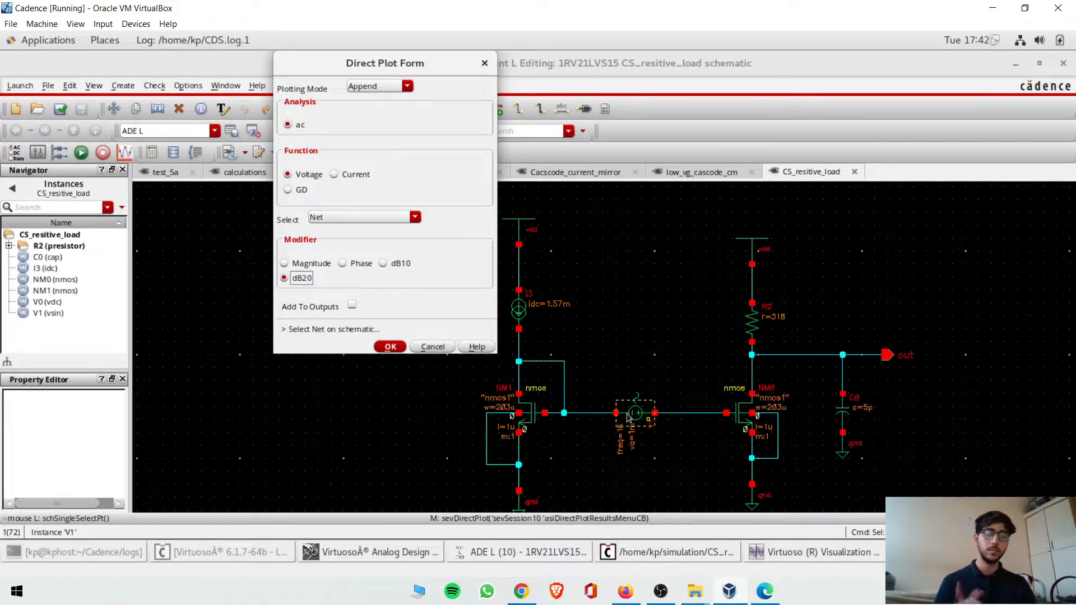
{"action": "left_click", "coordinate": [824, 357]}
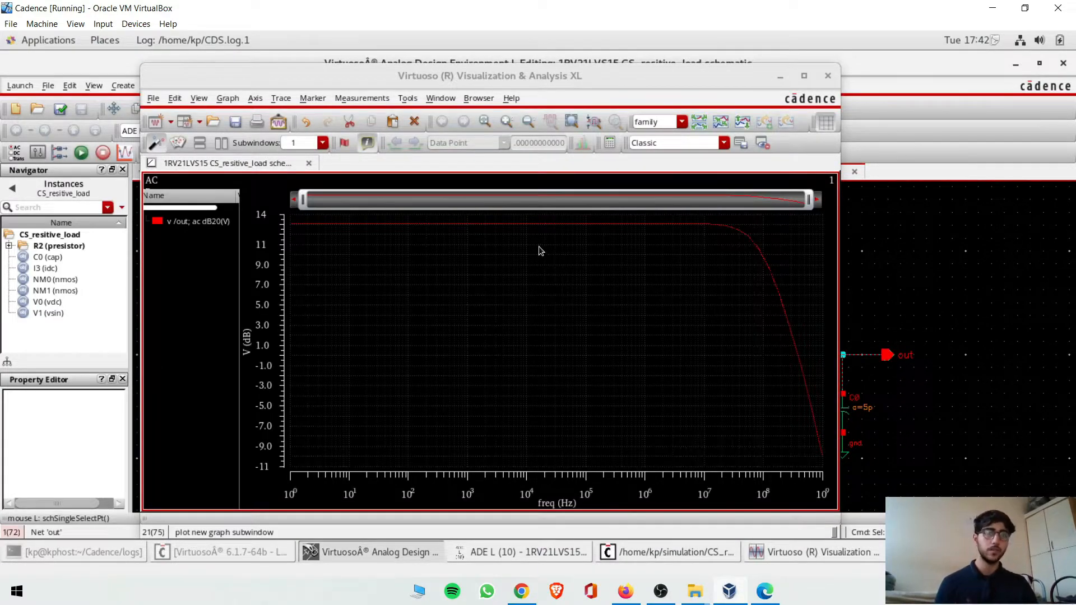
{"action": "left_click", "coordinate": [477, 553]}
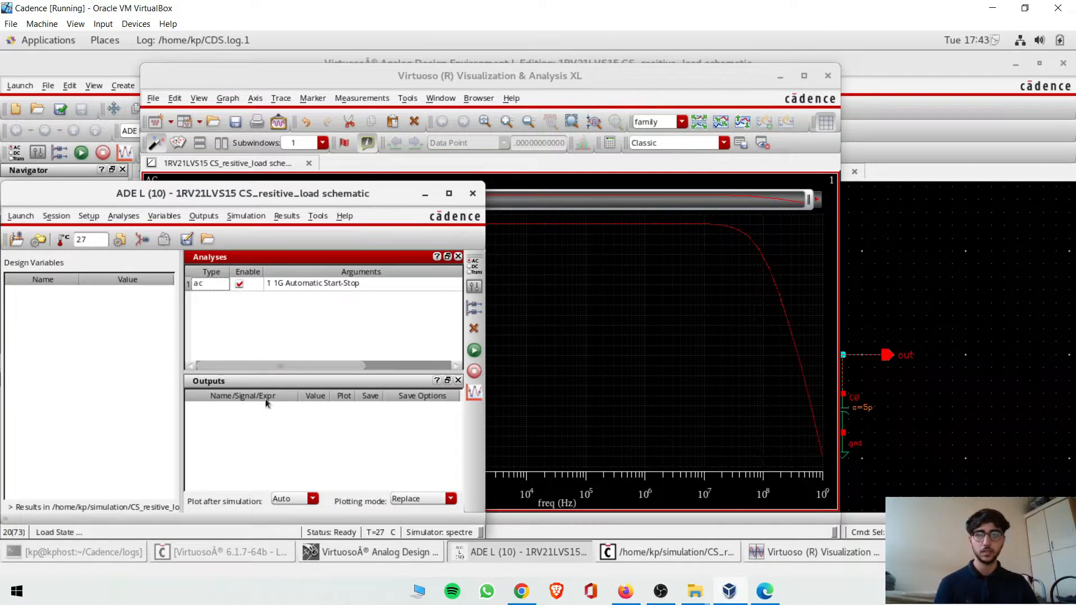
{"action": "left_click", "coordinate": [609, 304]}
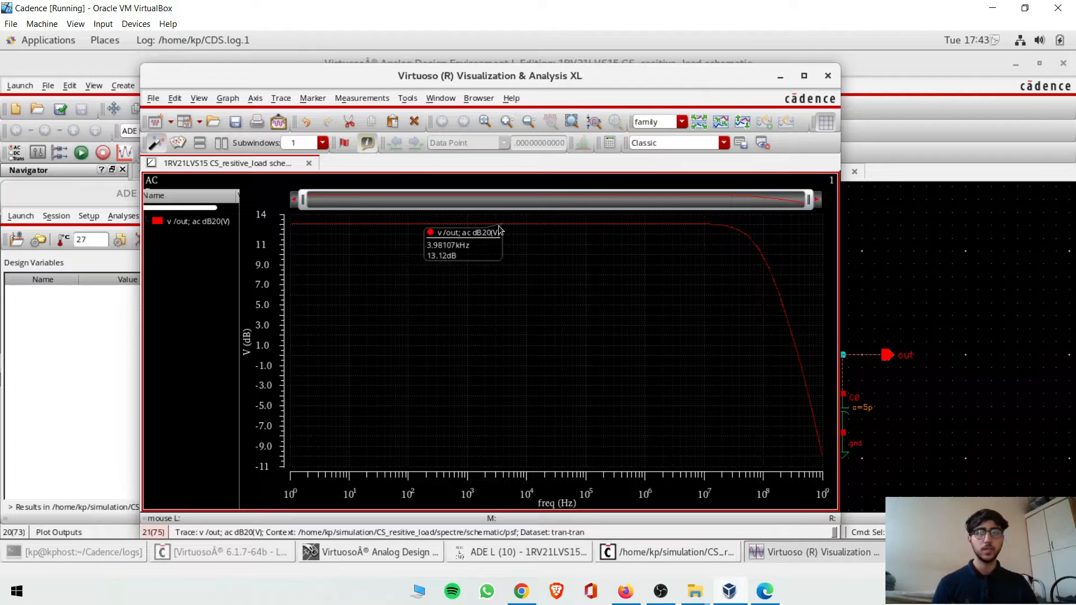
Maximize the waveform window and change the graph background colour from black to white.
{"action": "left_click", "coordinate": [803, 76]}
{"action": "right_click", "coordinate": [540, 336]}
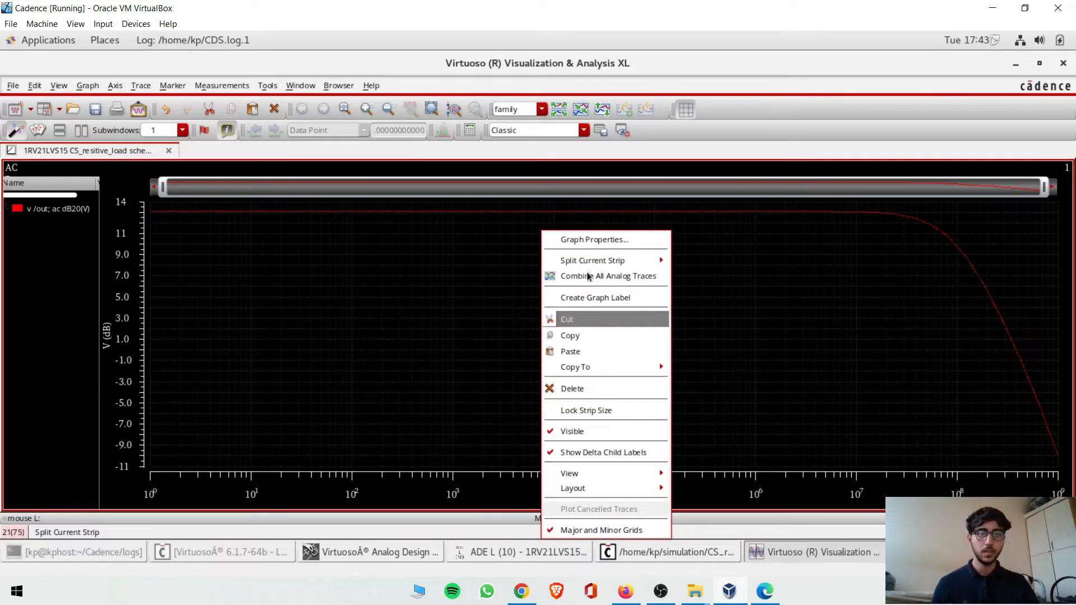
{"action": "left_click", "coordinate": [592, 235]}
{"action": "left_click", "coordinate": [103, 216]}
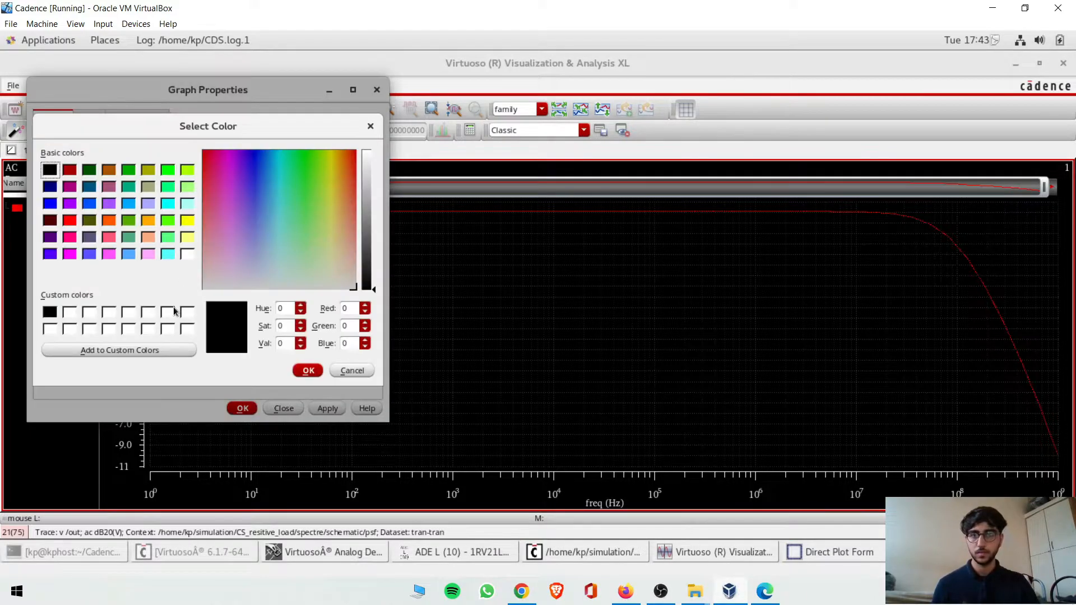
{"action": "left_click", "coordinate": [304, 368]}
{"action": "left_click", "coordinate": [242, 408]}
Read the flat-band gain of the out trace and place a horizontal marker at 10.12 dB to find the 3 dB bandwidth.
{"action": "mouse_move", "coordinate": [510, 214]}
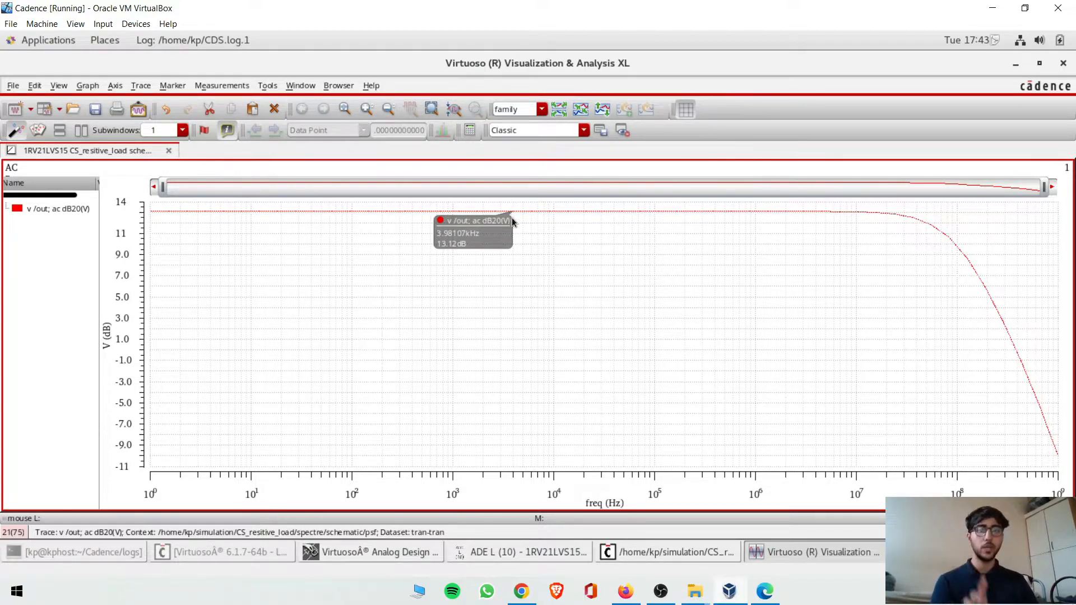
{"action": "key", "text": "h"}
{"action": "left_click", "coordinate": [169, 264]}
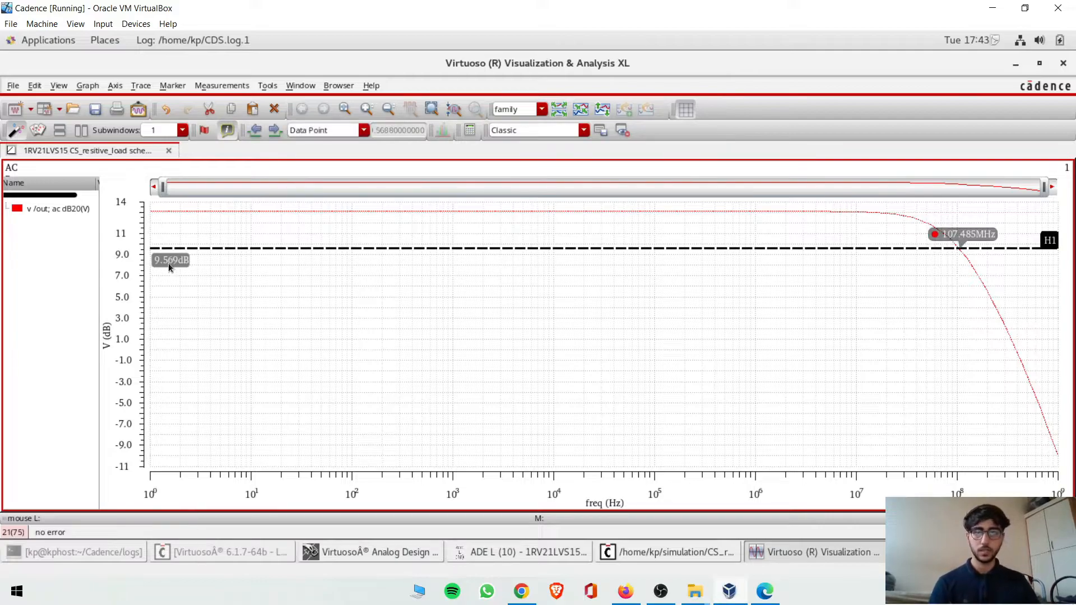
{"action": "left_click_drag", "start_coordinate": [180, 261], "coordinate": [187, 274]}
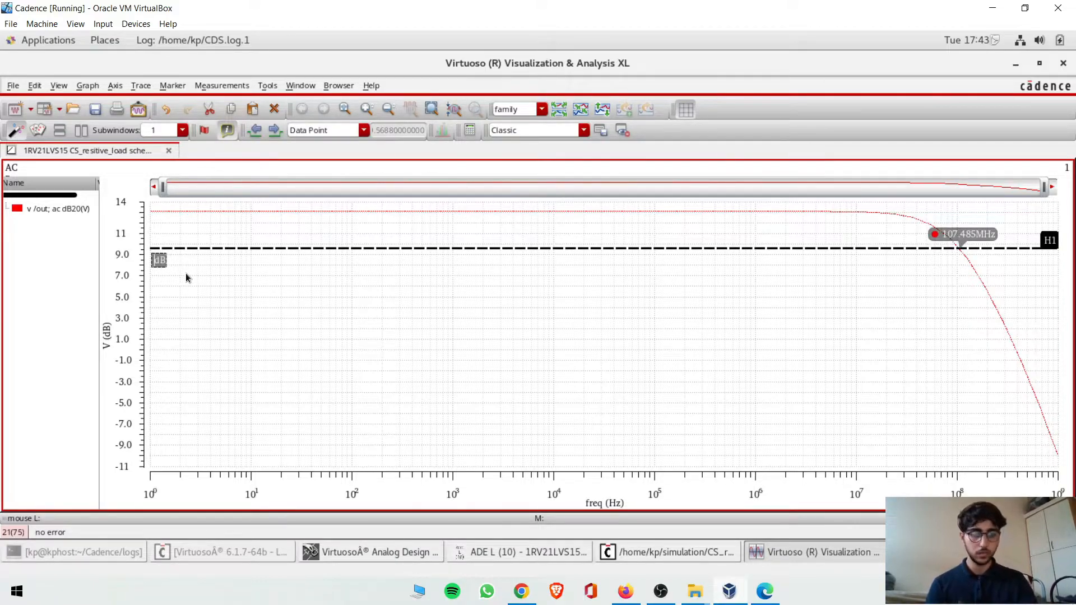
{"action": "type", "text": "10.12"}
{"action": "key", "text": "Return"}
{"action": "mouse_move", "coordinate": [956, 244]}
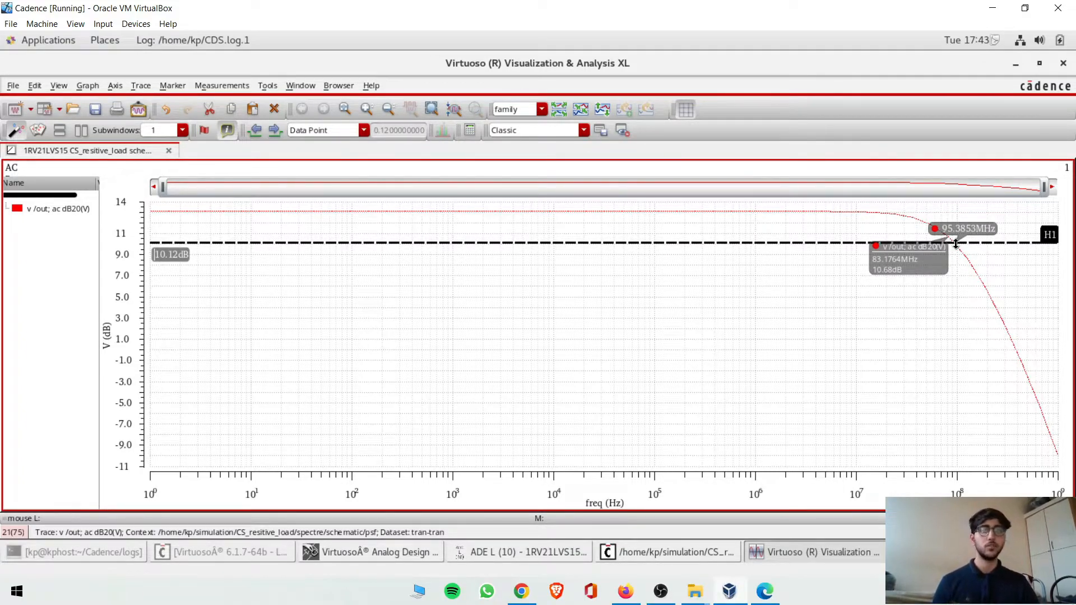
{"action": "left_click", "coordinate": [807, 342]}
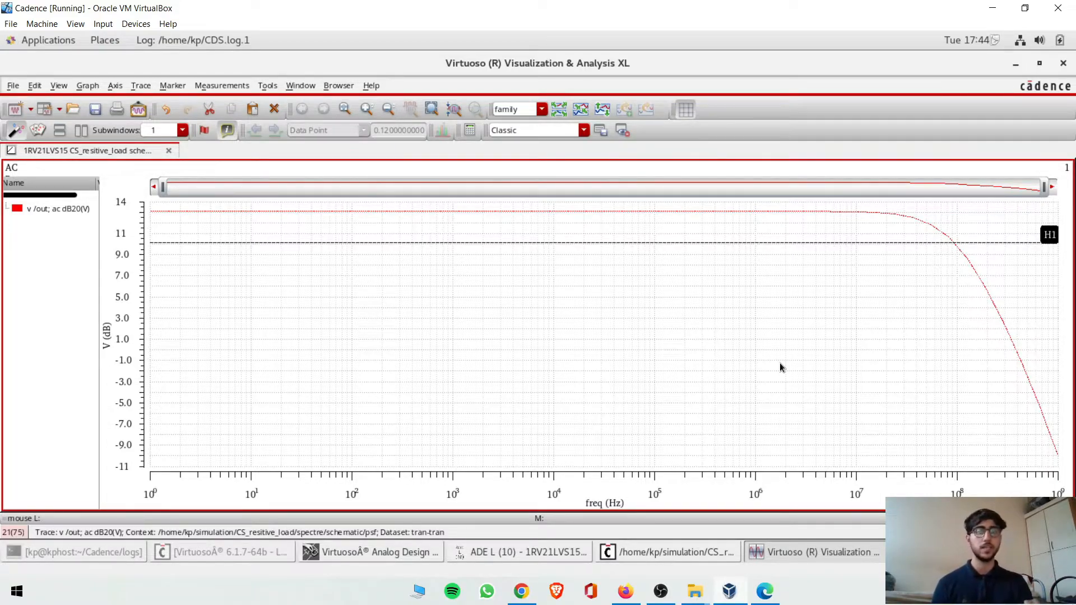
Switch to the Excalidraw board and handwrite the formula Av in dB = 20 log (Av mag) below the output resistance derivation.
{"action": "left_click", "coordinate": [518, 589]}
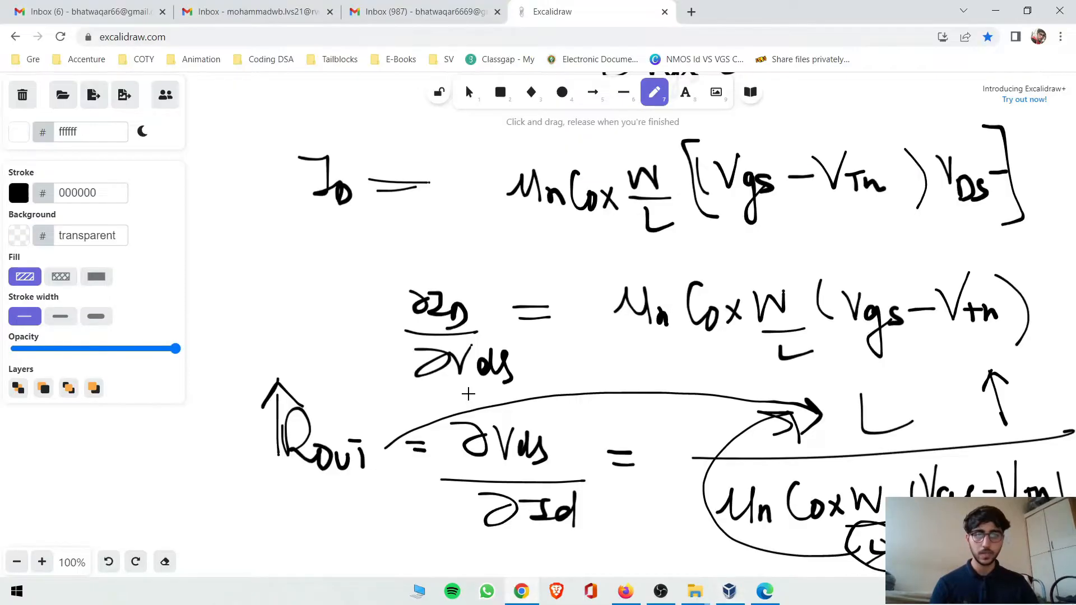
{"action": "scroll", "coordinate": [468, 391], "scroll_direction": "down", "scroll_amount": 6}
{"action": "mouse_move", "coordinate": [303, 312]}
{"action": "left_mouse_down"}
{"action": "mouse_move", "coordinate": [309, 364]}
{"action": "mouse_move", "coordinate": [305, 339]}
{"action": "left_mouse_up"}
{"action": "mouse_move", "coordinate": [317, 337]}
{"action": "left_mouse_down"}
{"action": "mouse_move", "coordinate": [325, 356]}
{"action": "mouse_move", "coordinate": [334, 328]}
{"action": "mouse_move", "coordinate": [399, 328]}
{"action": "left_mouse_up"}
{"action": "left_click_drag", "start_coordinate": [361, 338], "coordinate": [399, 338]}
{"action": "left_click_drag", "start_coordinate": [430, 303], "coordinate": [469, 334]}
{"action": "mouse_move", "coordinate": [489, 306]}
{"action": "left_mouse_down"}
{"action": "mouse_move", "coordinate": [493, 336]}
{"action": "mouse_move", "coordinate": [489, 308]}
{"action": "left_mouse_up"}
{"action": "mouse_move", "coordinate": [334, 364]}
{"action": "left_mouse_down"}
{"action": "mouse_move", "coordinate": [334, 384]}
{"action": "mouse_move", "coordinate": [387, 365]}
{"action": "mouse_move", "coordinate": [393, 382]}
{"action": "left_mouse_up"}
{"action": "left_click_drag", "start_coordinate": [514, 267], "coordinate": [508, 328]}
{"action": "mouse_move", "coordinate": [531, 305]}
{"action": "left_mouse_down"}
{"action": "mouse_move", "coordinate": [535, 314]}
{"action": "mouse_move", "coordinate": [552, 303]}
{"action": "left_mouse_up"}
{"action": "mouse_move", "coordinate": [573, 297]}
{"action": "left_mouse_down"}
{"action": "mouse_move", "coordinate": [533, 370]}
{"action": "mouse_move", "coordinate": [622, 323]}
{"action": "left_mouse_up"}
{"action": "mouse_move", "coordinate": [634, 260]}
{"action": "left_mouse_down"}
{"action": "mouse_move", "coordinate": [616, 319]}
{"action": "mouse_move", "coordinate": [647, 299]}
{"action": "mouse_move", "coordinate": [673, 313]}
{"action": "mouse_move", "coordinate": [687, 286]}
{"action": "left_mouse_up"}
{"action": "mouse_move", "coordinate": [679, 289]}
{"action": "left_mouse_down"}
{"action": "mouse_move", "coordinate": [689, 311]}
{"action": "mouse_move", "coordinate": [701, 298]}
{"action": "mouse_move", "coordinate": [724, 304]}
{"action": "mouse_move", "coordinate": [743, 293]}
{"action": "mouse_move", "coordinate": [747, 310]}
{"action": "left_mouse_up"}
{"action": "left_click_drag", "start_coordinate": [753, 260], "coordinate": [752, 325]}
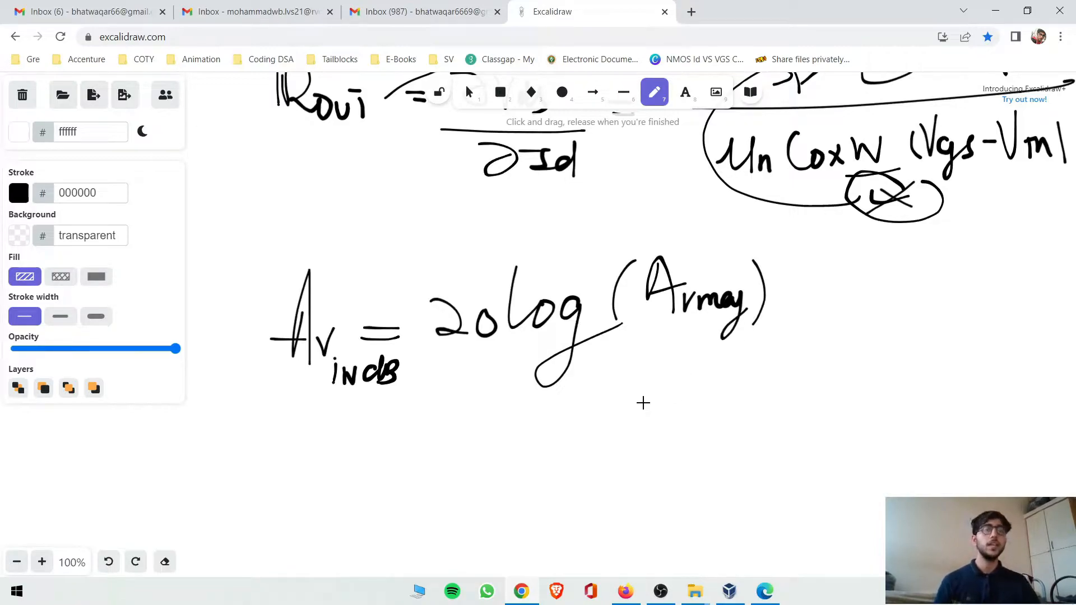
Handwrite Av=1 with an arrow to the magnitude term, a 1 above that term, and a 0 with an arrow to Av in dB.
{"action": "mouse_move", "coordinate": [587, 425]}
{"action": "left_mouse_down"}
{"action": "mouse_move", "coordinate": [582, 459]}
{"action": "mouse_move", "coordinate": [605, 460]}
{"action": "left_mouse_up"}
{"action": "left_click_drag", "start_coordinate": [576, 445], "coordinate": [664, 435]}
{"action": "mouse_move", "coordinate": [647, 443]}
{"action": "left_mouse_down"}
{"action": "mouse_move", "coordinate": [671, 444]}
{"action": "mouse_move", "coordinate": [727, 335]}
{"action": "mouse_move", "coordinate": [740, 355]}
{"action": "left_mouse_up"}
{"action": "left_click_drag", "start_coordinate": [705, 234], "coordinate": [705, 268]}
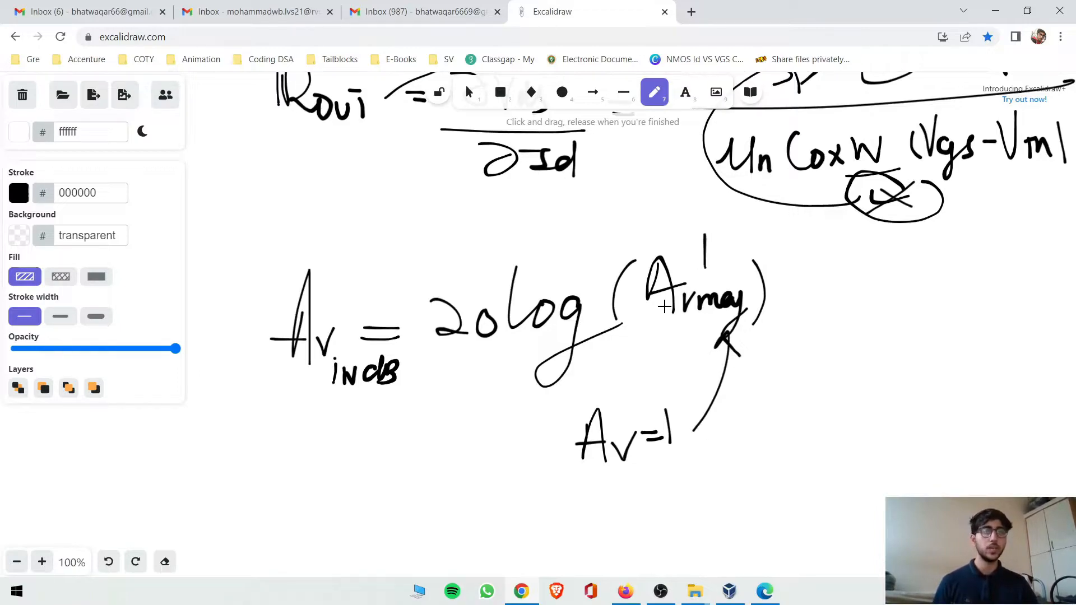
{"action": "mouse_move", "coordinate": [394, 440]}
{"action": "left_mouse_down"}
{"action": "mouse_move", "coordinate": [382, 456]}
{"action": "mouse_move", "coordinate": [360, 456]}
{"action": "mouse_move", "coordinate": [311, 417]}
{"action": "mouse_move", "coordinate": [336, 419]}
{"action": "left_mouse_up"}
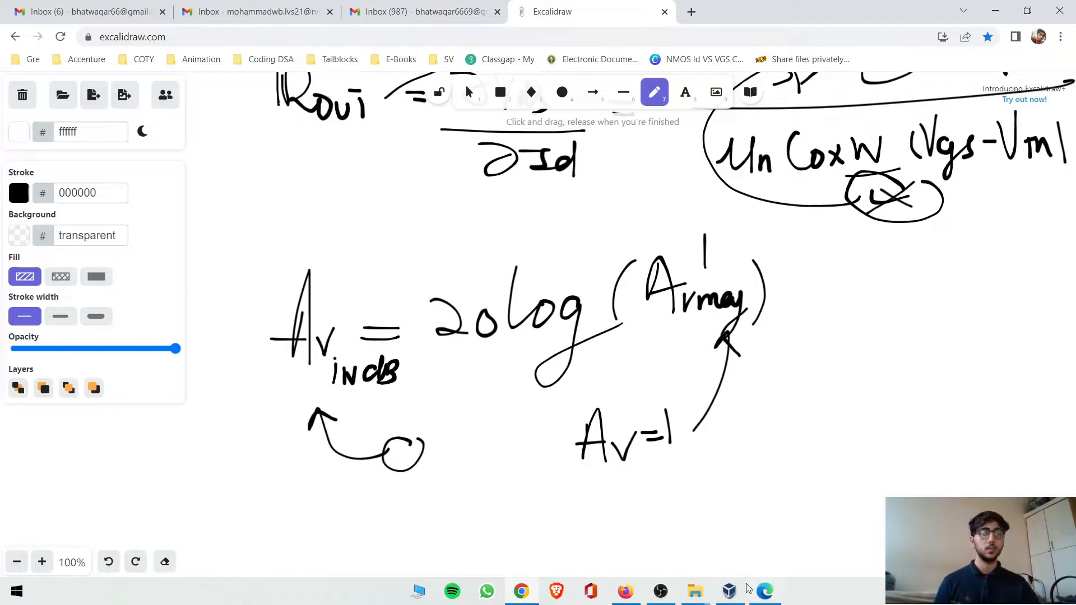
Return to the waveform in Virtuoso and add a second horizontal marker at 0 dB for the unity-gain frequency.
{"action": "left_click", "coordinate": [727, 592]}
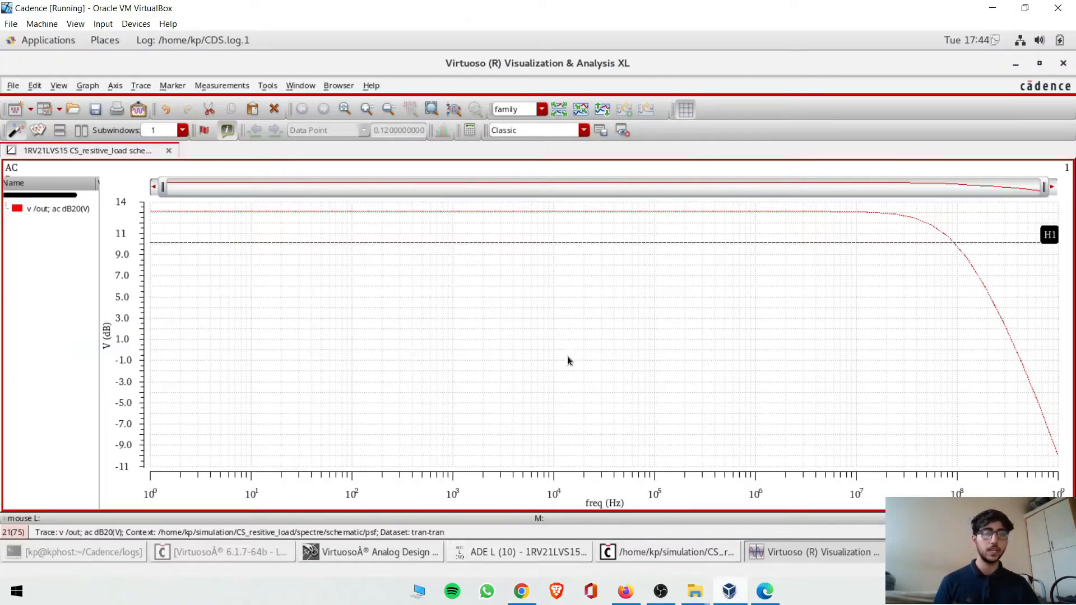
{"action": "key", "text": "h"}
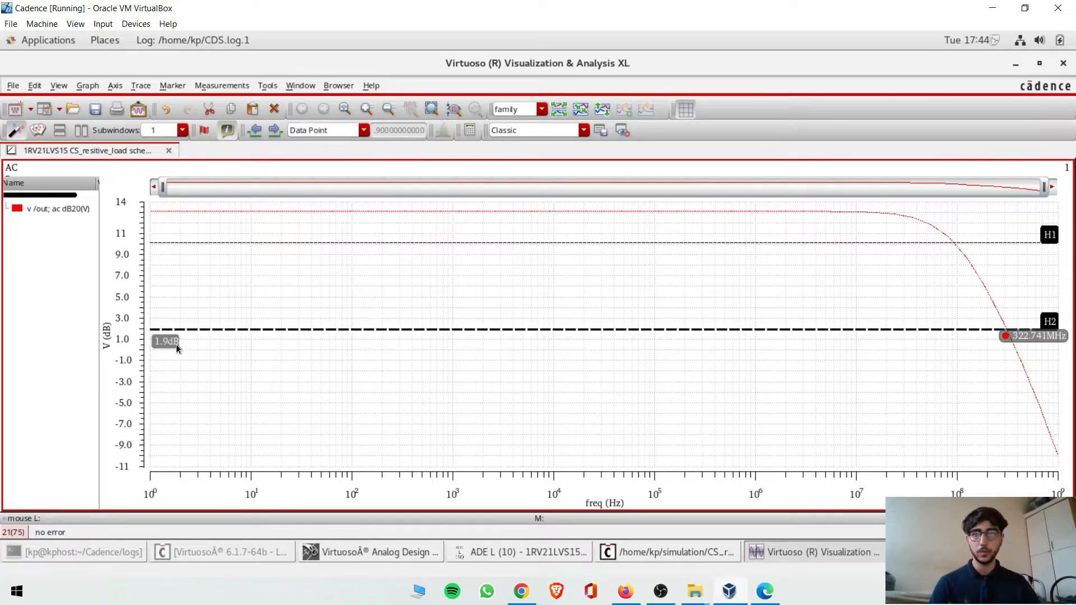
{"action": "type", "text": "0"}
{"action": "key", "text": "Return"}
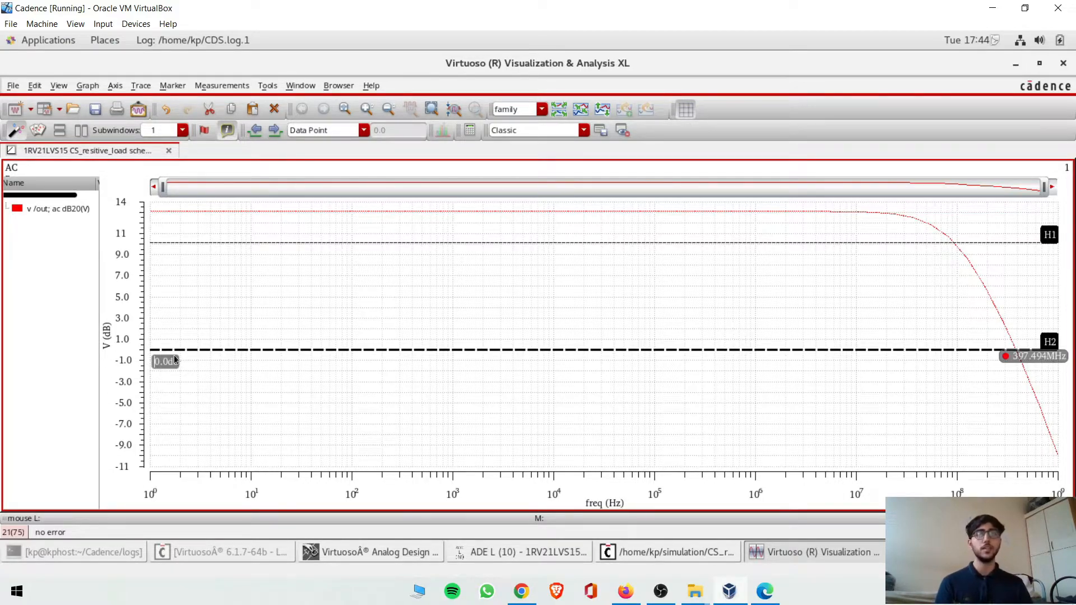
{"action": "left_click", "coordinate": [930, 551]}
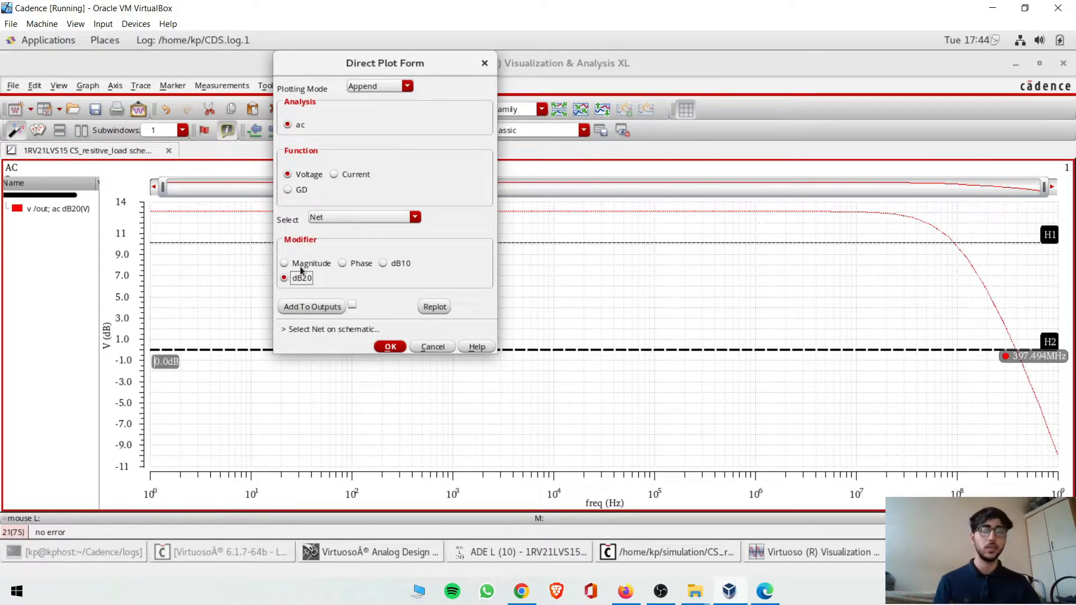
{"action": "left_click", "coordinate": [447, 348]}
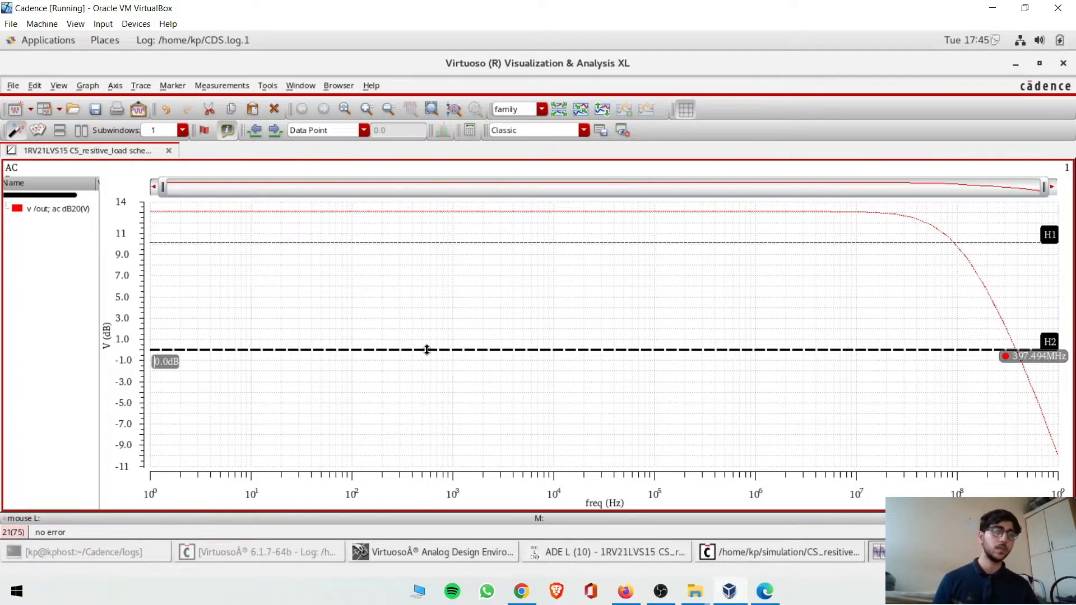
Move the upper horizontal marker H1 to 10.1 dB and inspect where it crosses the out trace.
{"action": "left_click", "coordinate": [457, 242]}
{"action": "left_click_drag", "start_coordinate": [456, 243], "coordinate": [457, 242]}
{"action": "mouse_move", "coordinate": [471, 214]}
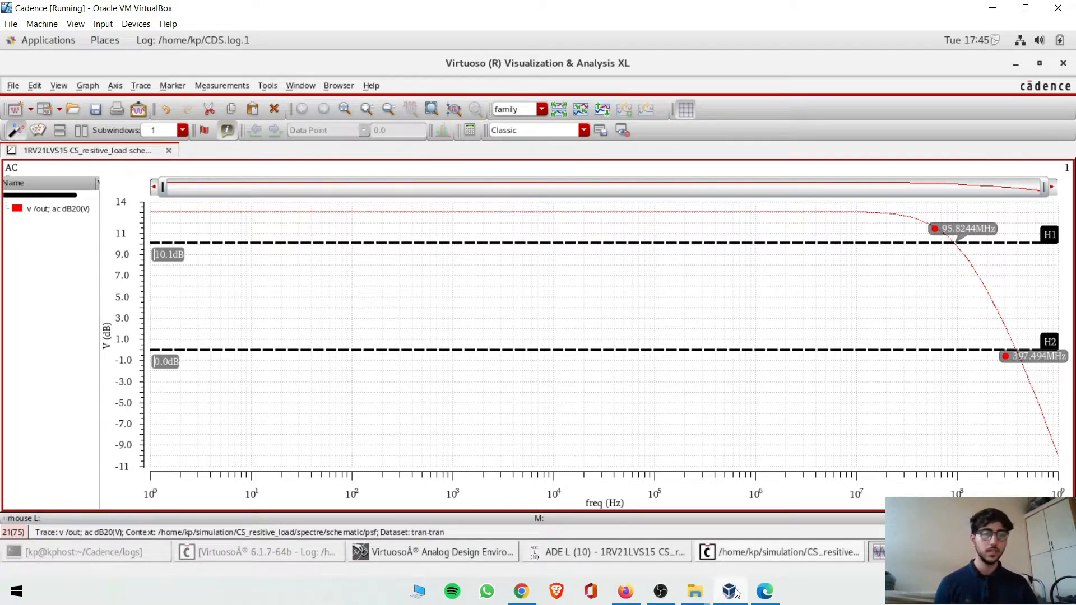
Switch to the aicd lab obs.pdf notes and examine the handwritten ac analysis results for gain, 3 dB frequency and unity-gain frequency.
{"action": "left_click", "coordinate": [765, 592]}
{"action": "scroll", "coordinate": [615, 394], "scroll_direction": "down", "scroll_amount": 4}
{"action": "scroll", "coordinate": [614, 394], "scroll_direction": "down", "scroll_amount": 10}
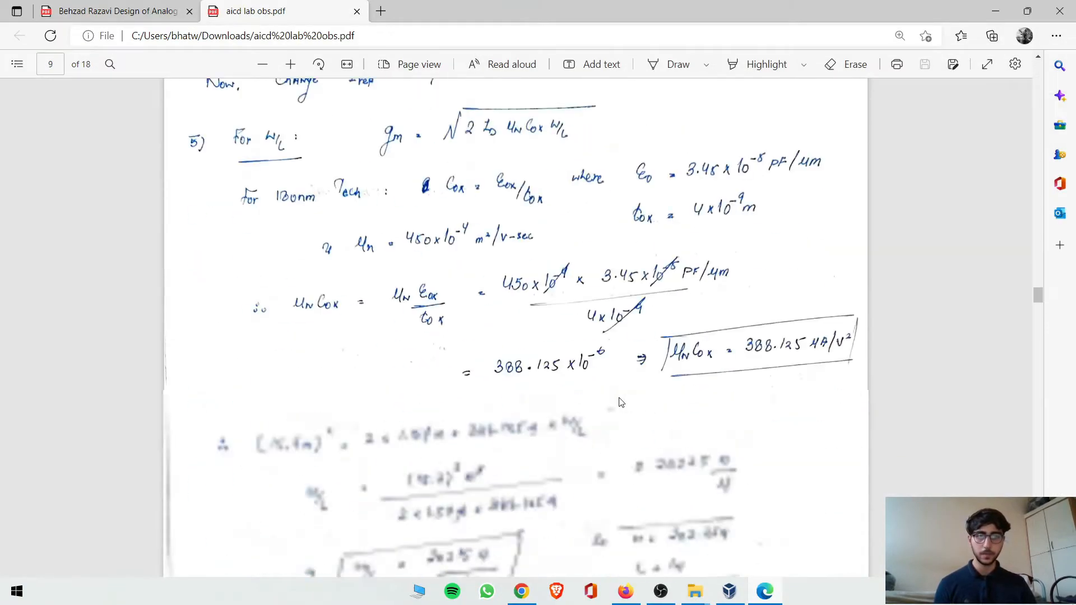
{"action": "scroll", "coordinate": [621, 403], "scroll_direction": "down", "scroll_amount": 2, "text": "ctrl"}
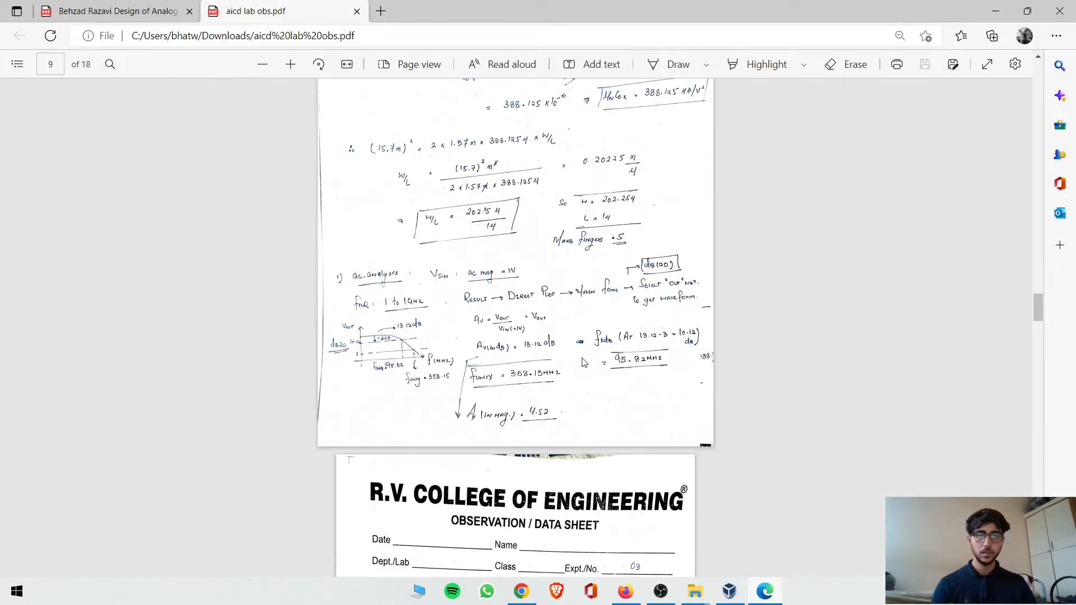
{"action": "scroll", "coordinate": [577, 335], "scroll_direction": "up", "scroll_amount": 1, "text": "ctrl"}
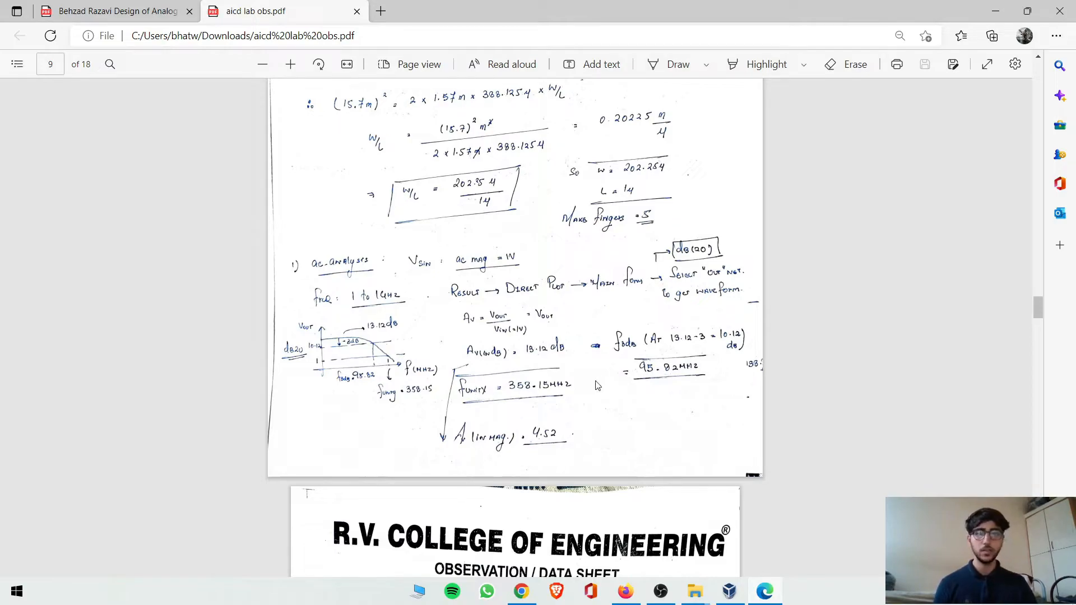
{"action": "scroll", "coordinate": [597, 386], "scroll_direction": "down", "scroll_amount": 2}
Return to the waveform viewer, select the out dB20 trace and read its gain at low frequency.
{"action": "left_click", "coordinate": [729, 591]}
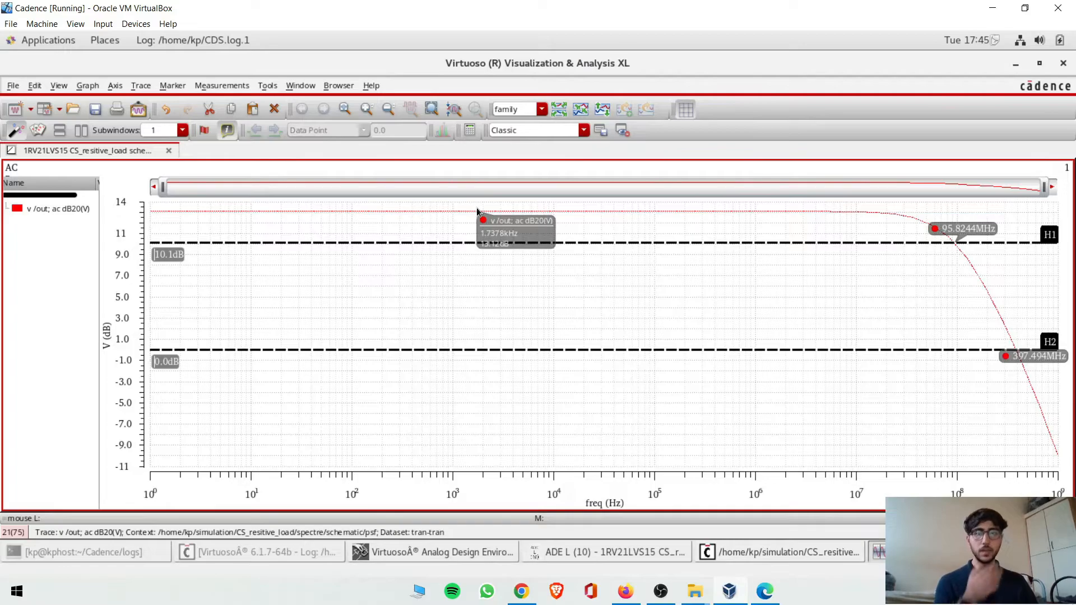
{"action": "left_click", "coordinate": [477, 212]}
{"action": "right_click", "coordinate": [477, 211]}
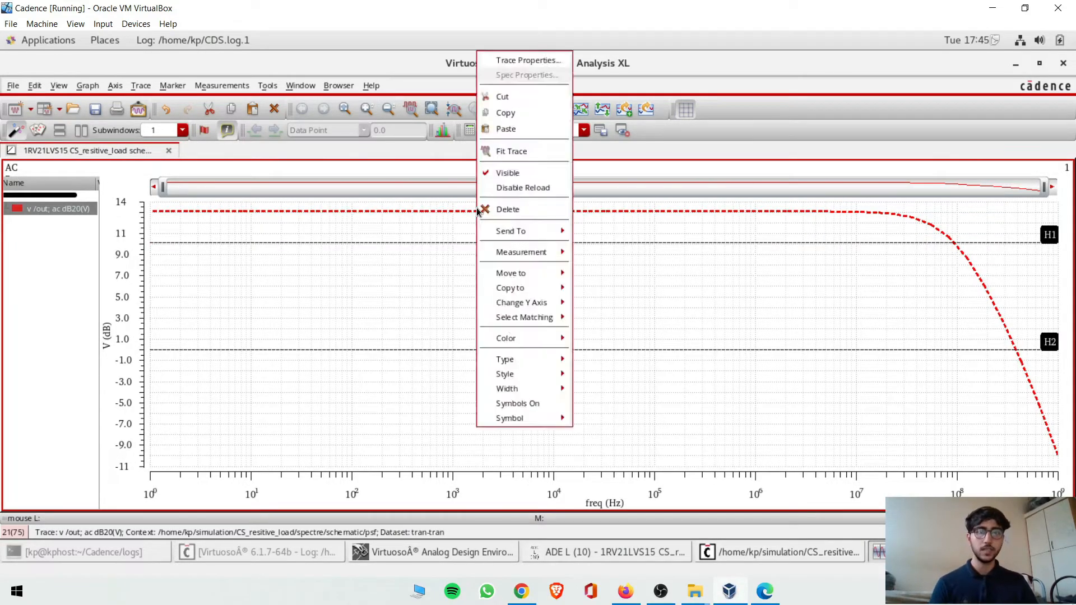
{"action": "left_click", "coordinate": [437, 221]}
{"action": "mouse_move", "coordinate": [454, 215]}
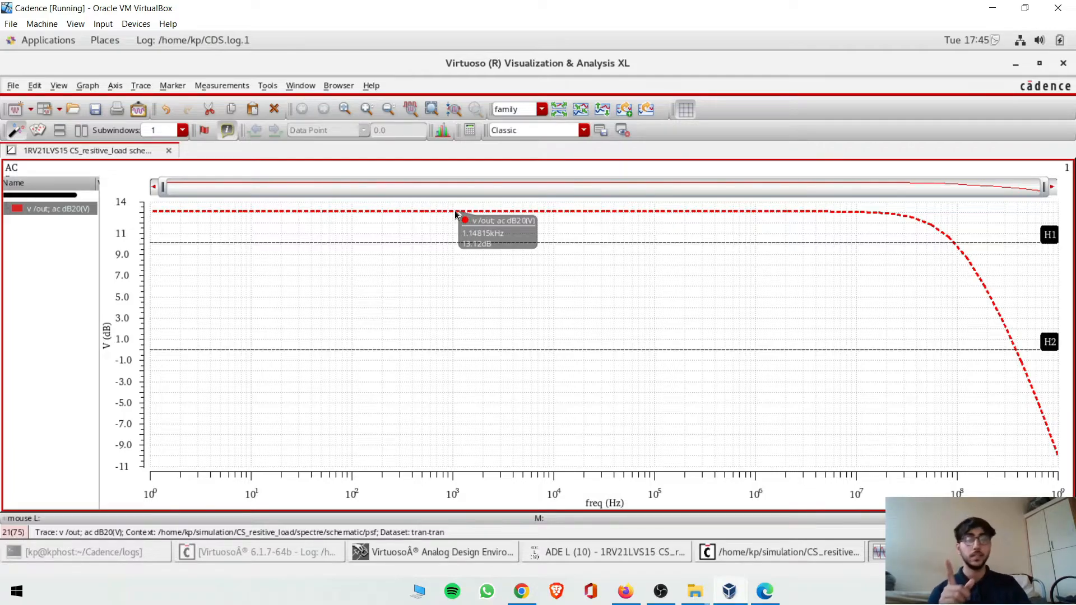
Review the W/L calculations in the PDF notes again and recheck the low-frequency gain on the out dB20 trace.
{"action": "left_click", "coordinate": [764, 592]}
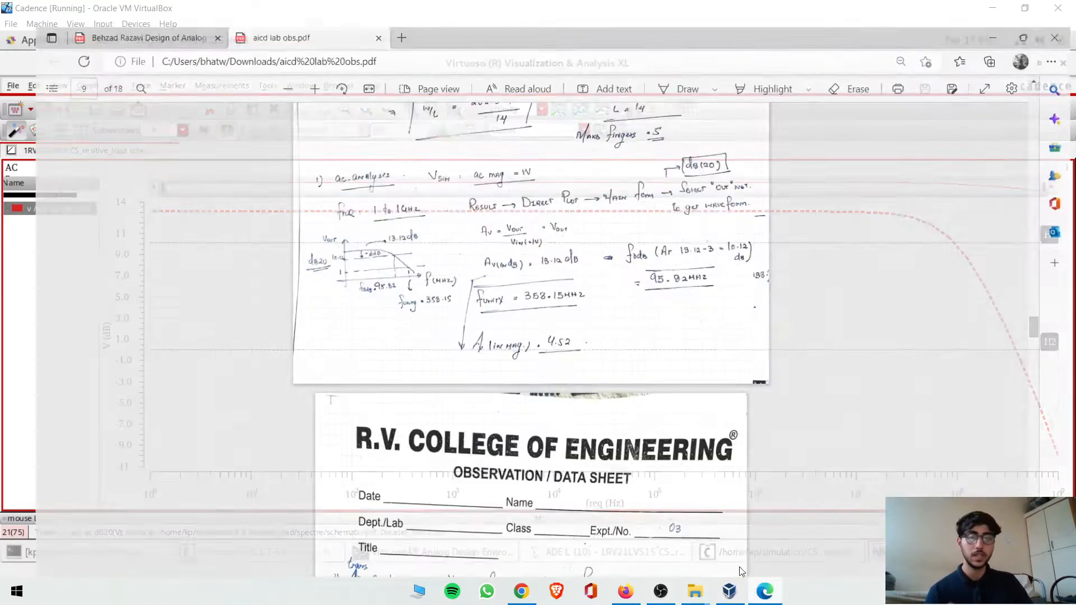
{"action": "scroll", "coordinate": [623, 238], "scroll_direction": "up", "scroll_amount": 6}
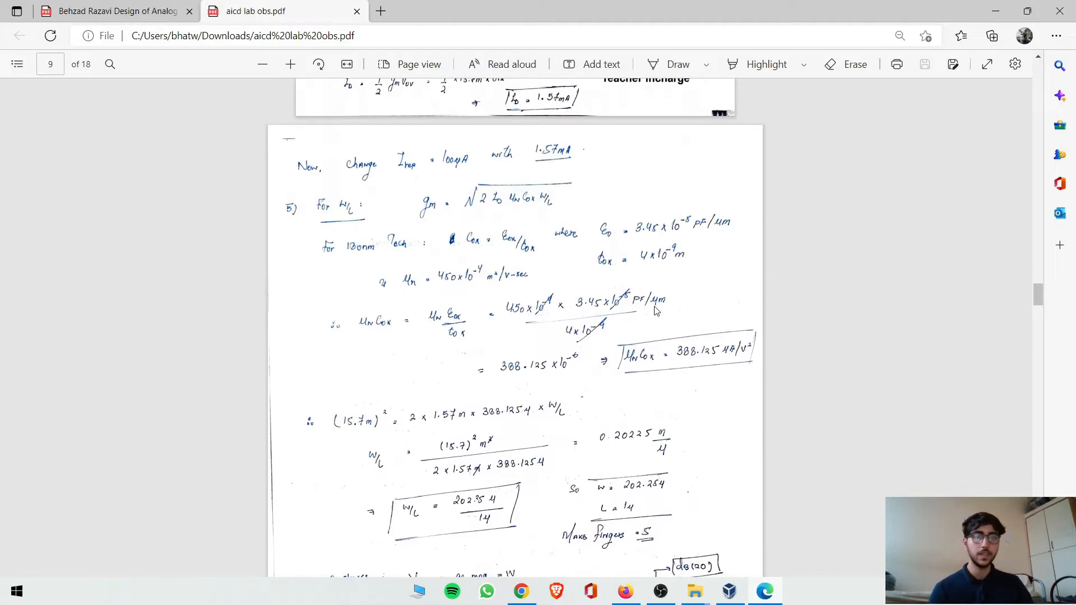
{"action": "scroll", "coordinate": [739, 537], "scroll_direction": "down", "scroll_amount": 4}
{"action": "left_click", "coordinate": [730, 591]}
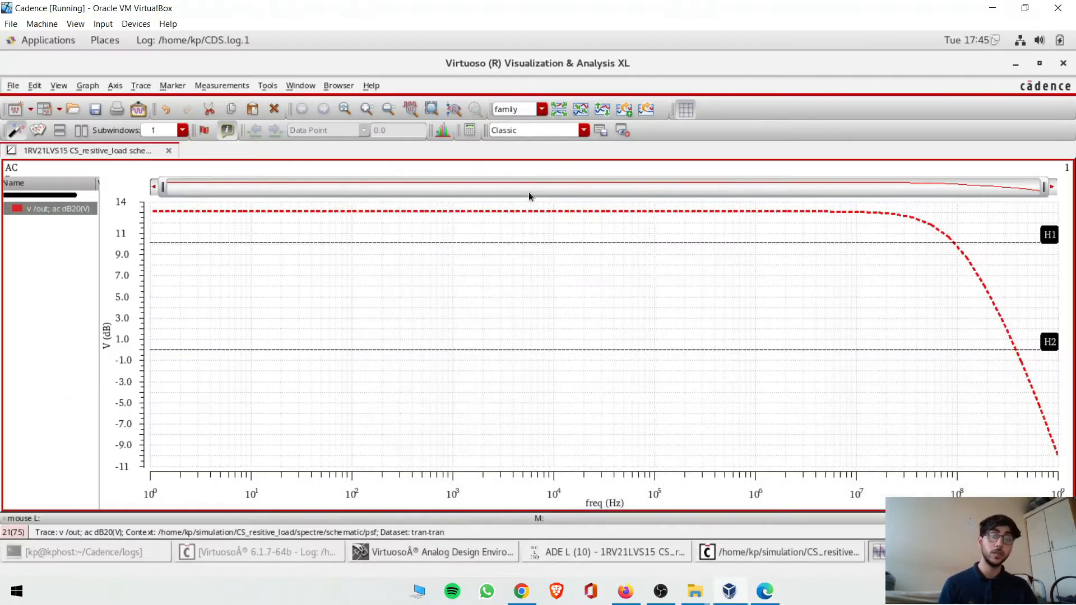
{"action": "mouse_move", "coordinate": [508, 214]}
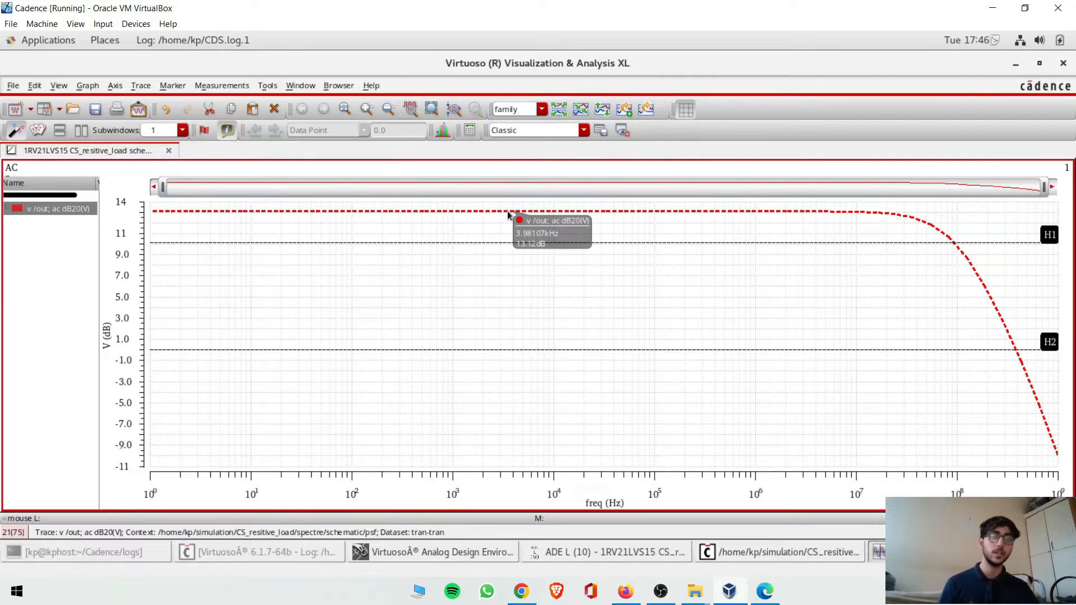
Plot the ac voltage of the out net with the Magnitude modifier from ADE L's direct plot main form.
{"action": "left_click", "coordinate": [426, 552]}
{"action": "left_click", "coordinate": [627, 551]}
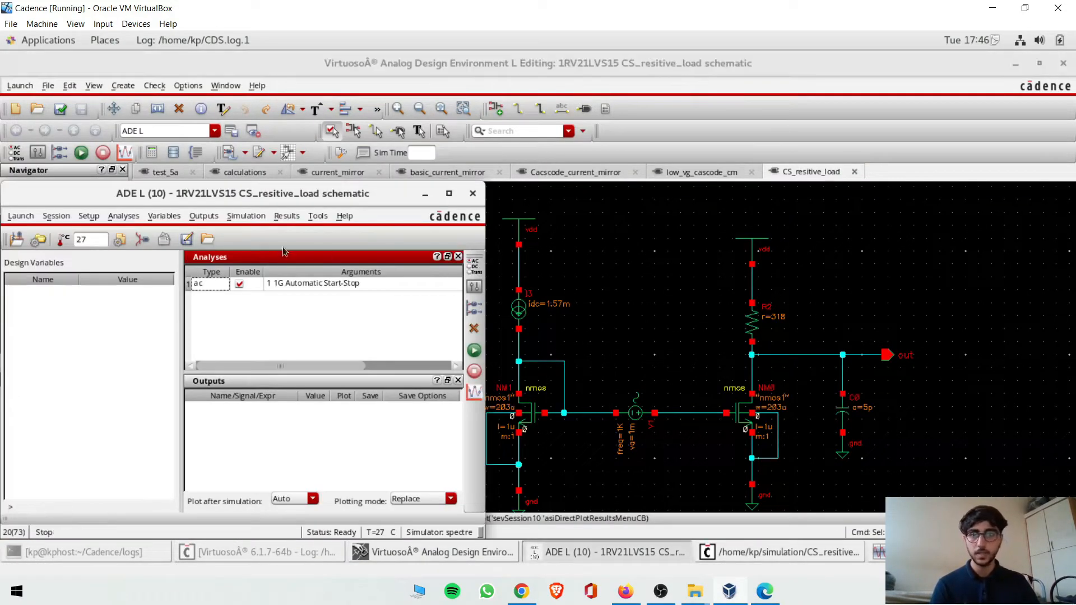
{"action": "left_click", "coordinate": [288, 217]}
{"action": "mouse_move", "coordinate": [337, 254]}
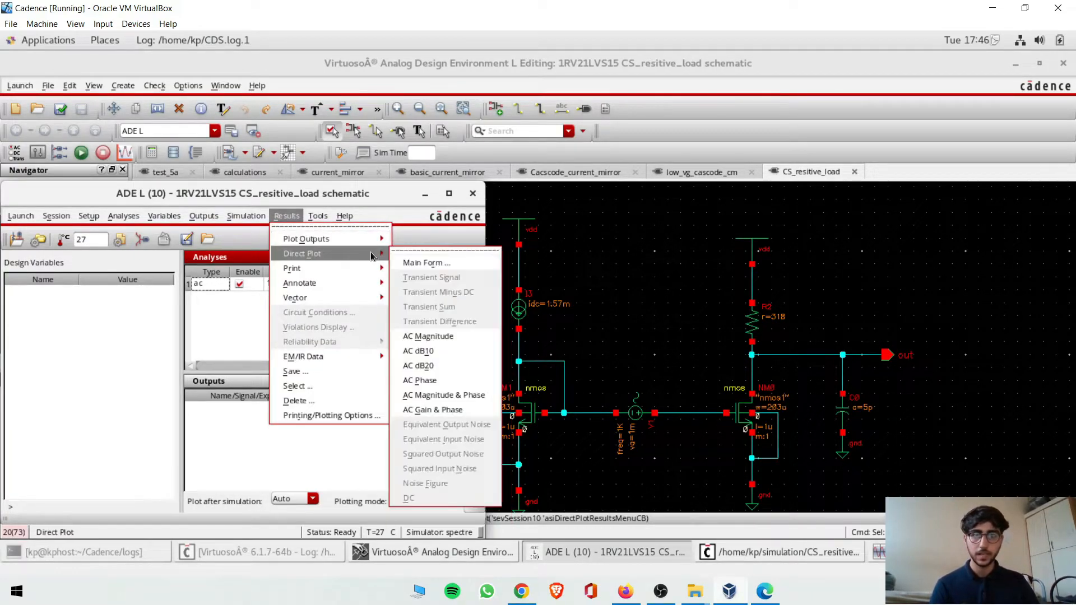
{"action": "left_click", "coordinate": [440, 263]}
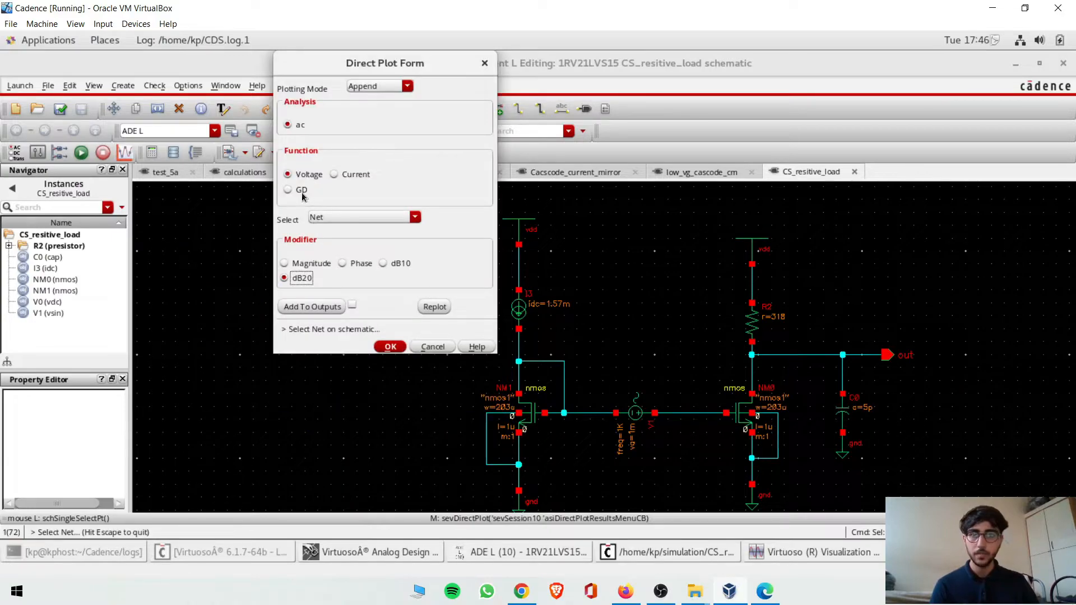
{"action": "left_click", "coordinate": [310, 264]}
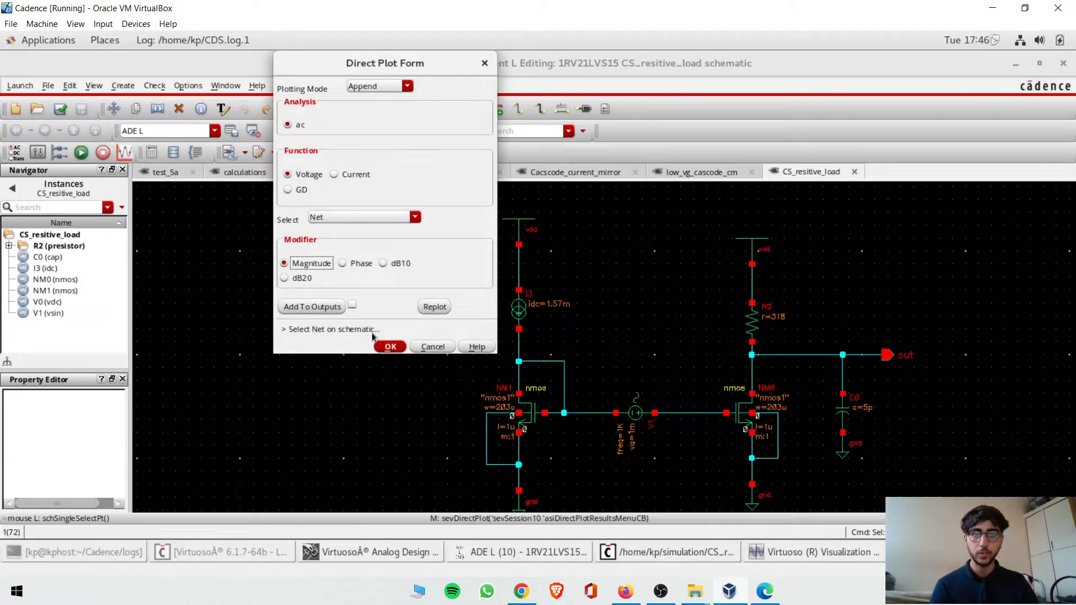
{"action": "left_click", "coordinate": [805, 359]}
{"action": "left_click", "coordinate": [805, 359]}
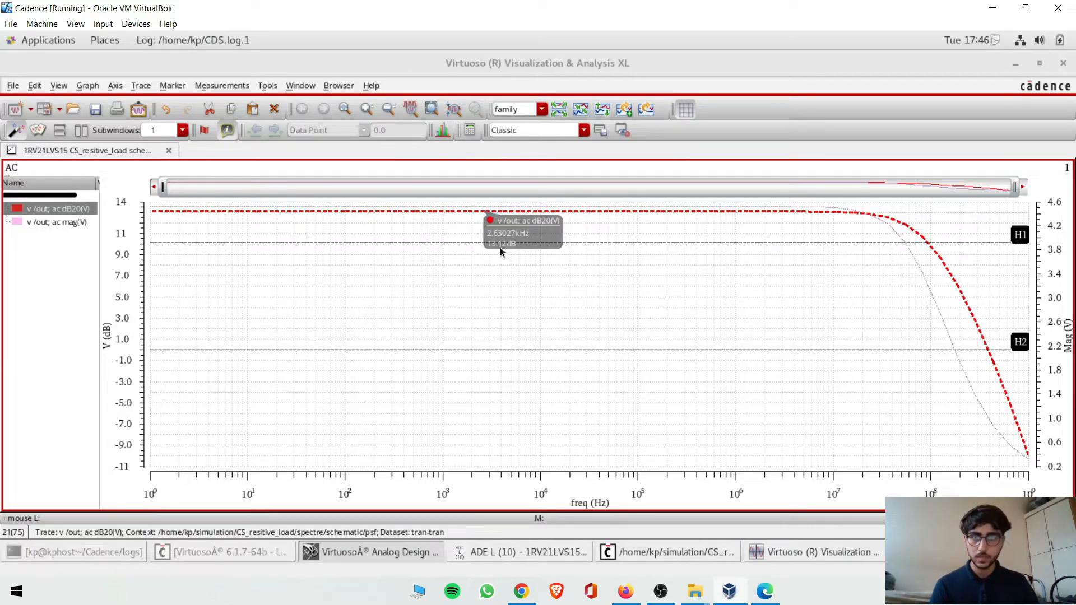
Delete the out dB20 trace from the graph, keeping only the out magnitude trace.
{"action": "left_click", "coordinate": [40, 222]}
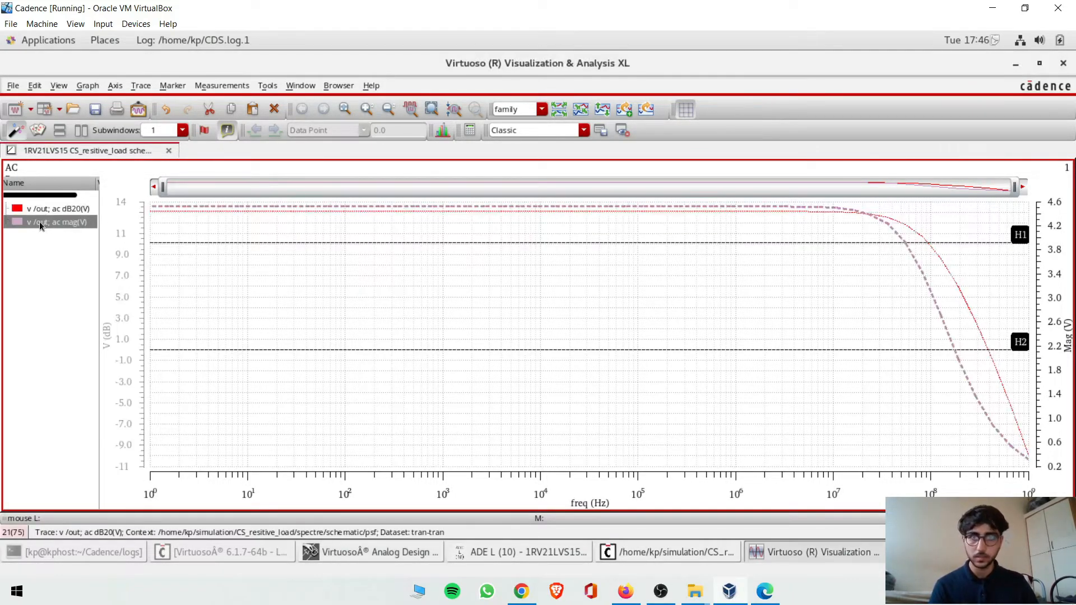
{"action": "left_click", "coordinate": [74, 208]}
{"action": "right_click", "coordinate": [74, 208]}
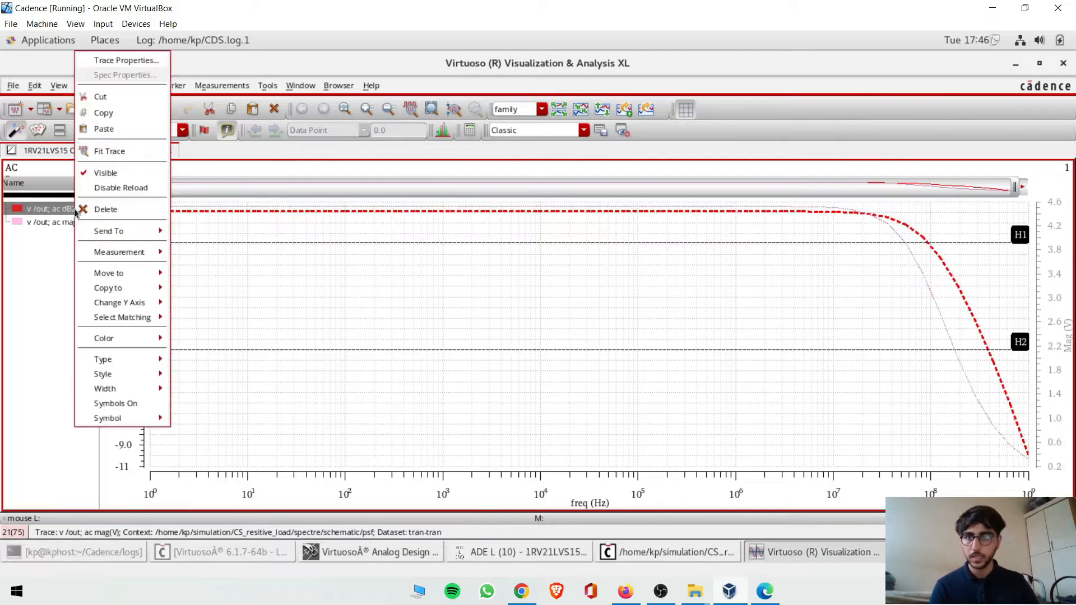
{"action": "left_click", "coordinate": [101, 209]}
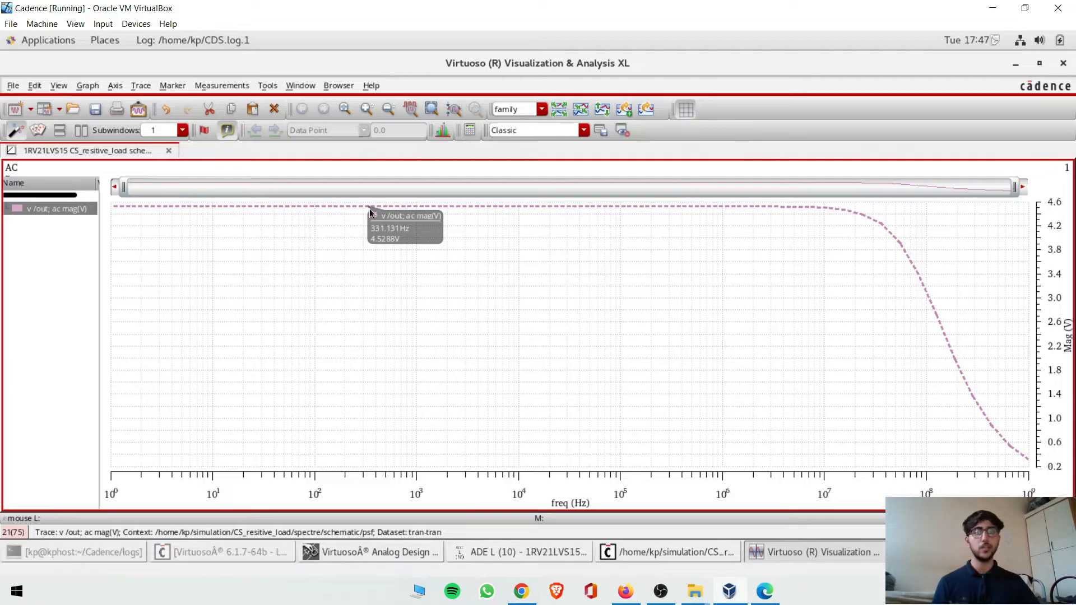
Switch to the Excalidraw notes and handwrite 13.5 above the Av in dB term of the gain formula.
{"action": "left_click", "coordinate": [533, 591]}
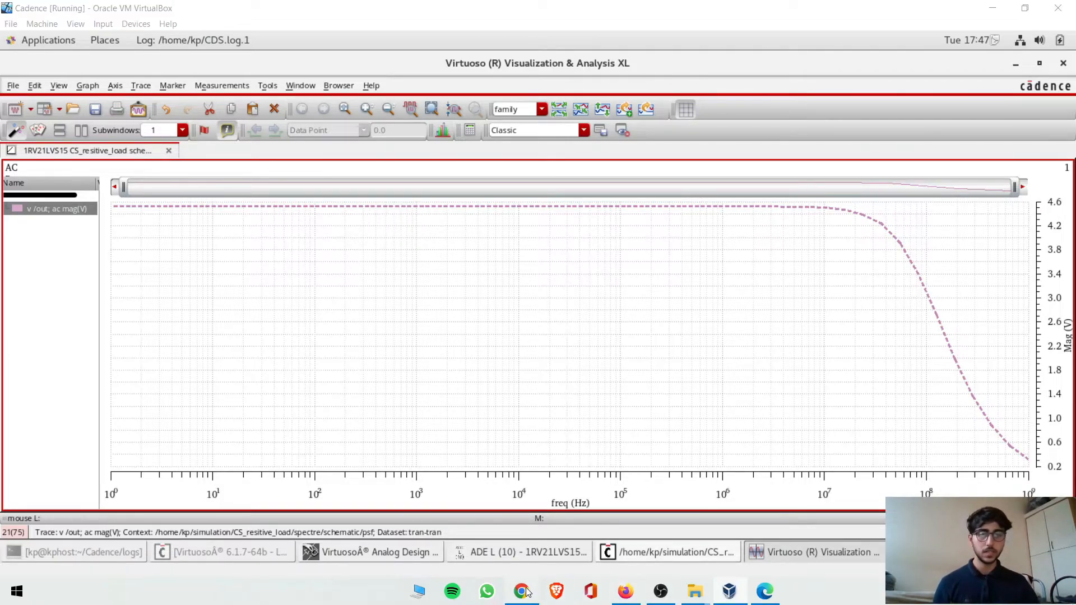
{"action": "mouse_move", "coordinate": [330, 225]}
{"action": "left_mouse_down"}
{"action": "mouse_move", "coordinate": [326, 268]}
{"action": "mouse_move", "coordinate": [341, 265]}
{"action": "left_mouse_up"}
{"action": "left_click", "coordinate": [372, 253]}
{"action": "left_click_drag", "start_coordinate": [397, 228], "coordinate": [399, 256]}
{"action": "left_click_drag", "start_coordinate": [403, 221], "coordinate": [463, 214]}
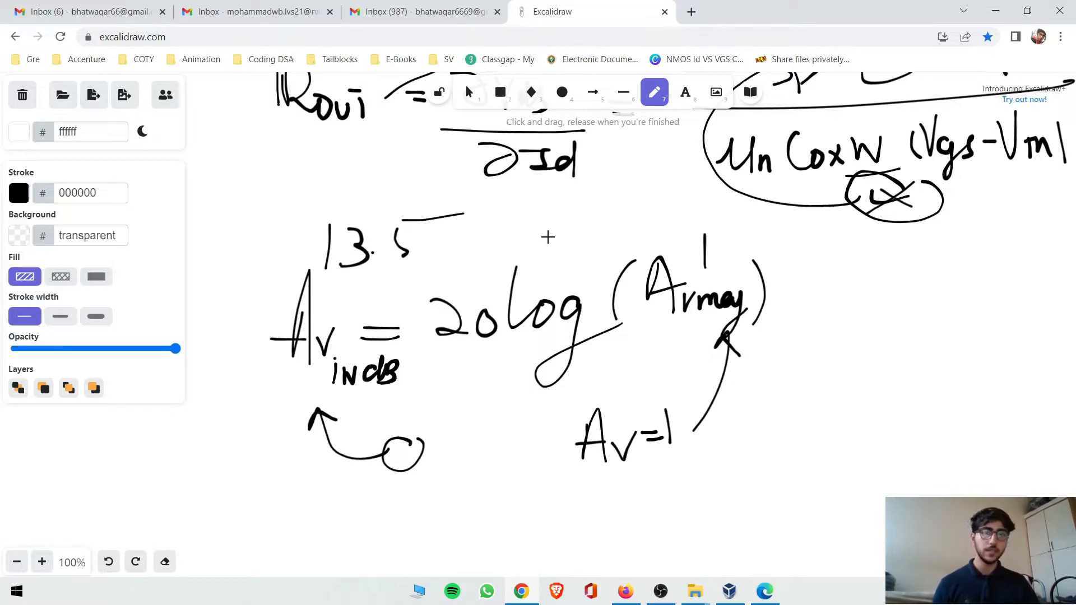
Handwrite a division of 13.5 by 20, the log base 10 and a base 10, and circle the fraction as its exponent.
{"action": "left_click_drag", "start_coordinate": [338, 277], "coordinate": [441, 259]}
{"action": "mouse_move", "coordinate": [379, 296]}
{"action": "left_mouse_down"}
{"action": "mouse_move", "coordinate": [392, 317]}
{"action": "mouse_move", "coordinate": [419, 313]}
{"action": "left_mouse_up"}
{"action": "left_click_drag", "start_coordinate": [423, 284], "coordinate": [443, 301]}
{"action": "left_click_drag", "start_coordinate": [435, 286], "coordinate": [432, 308]}
{"action": "left_click_drag", "start_coordinate": [598, 336], "coordinate": [595, 366]}
{"action": "mouse_move", "coordinate": [617, 337]}
{"action": "left_mouse_down"}
{"action": "mouse_move", "coordinate": [612, 363]}
{"action": "mouse_move", "coordinate": [623, 336]}
{"action": "left_mouse_up"}
{"action": "left_click_drag", "start_coordinate": [435, 368], "coordinate": [431, 408]}
{"action": "left_click_drag", "start_coordinate": [472, 368], "coordinate": [458, 402]}
{"action": "left_click_drag", "start_coordinate": [423, 208], "coordinate": [451, 244]}
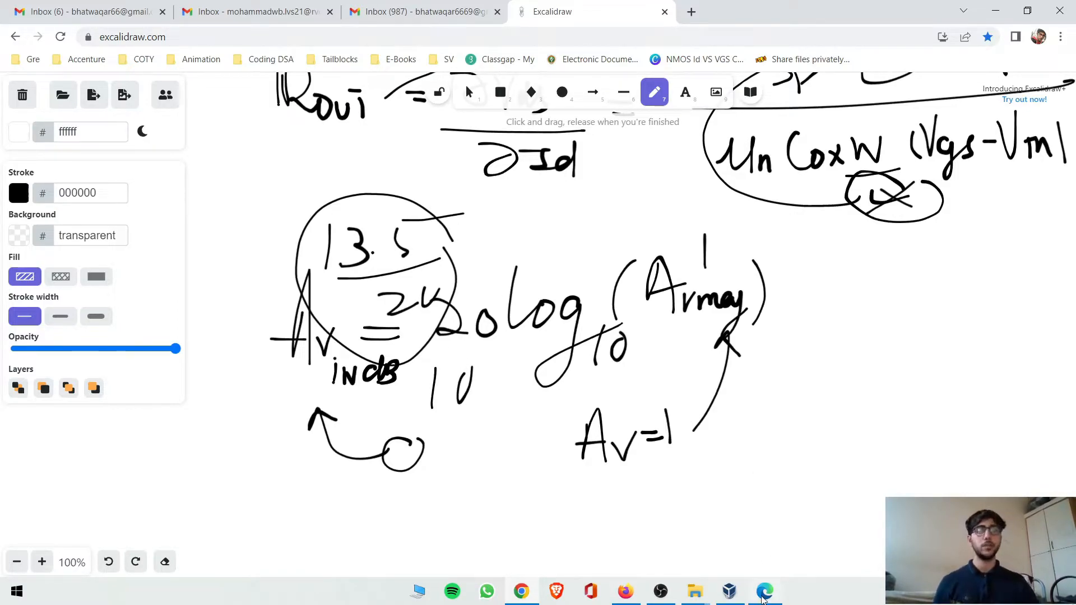
Return to Virtuoso, check the out magnitude trace, and review the AC magnitude, amplitude and frequency of source V1 in the schematic.
{"action": "left_click", "coordinate": [729, 591]}
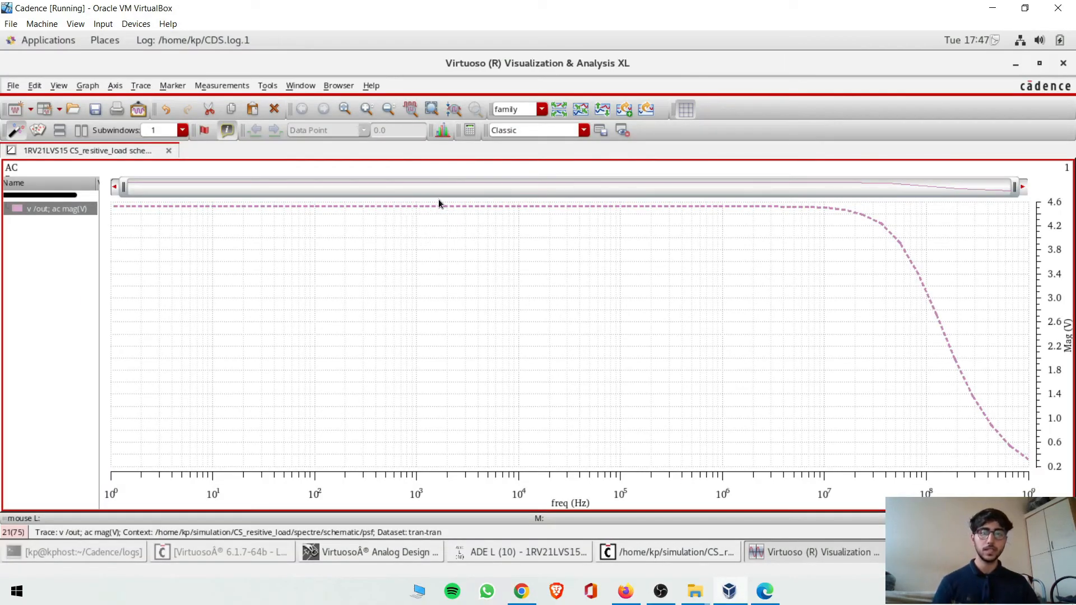
{"action": "mouse_move", "coordinate": [443, 209]}
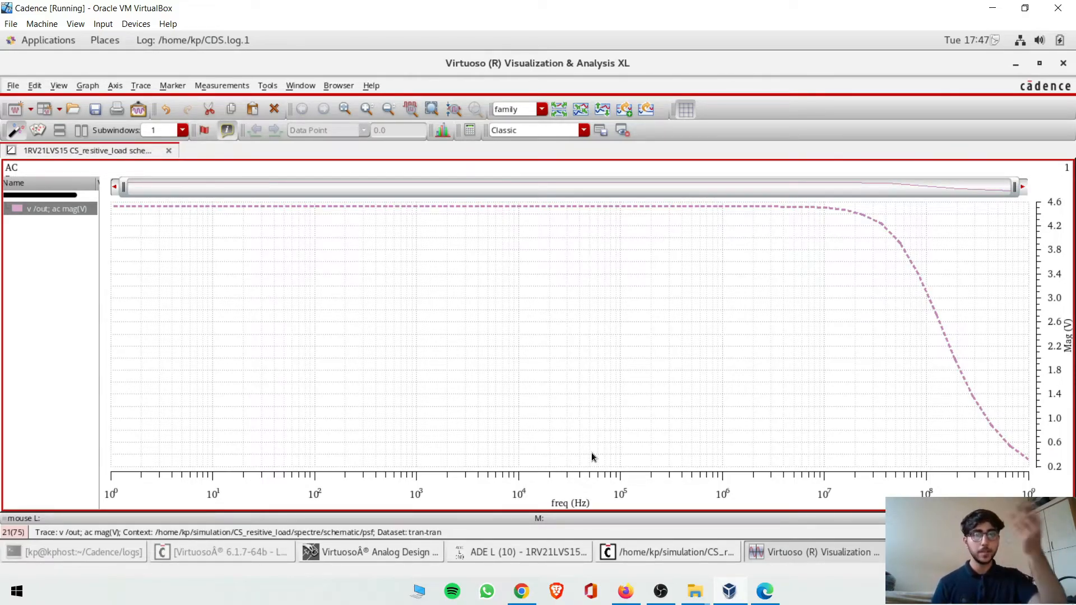
{"action": "left_click", "coordinate": [429, 550]}
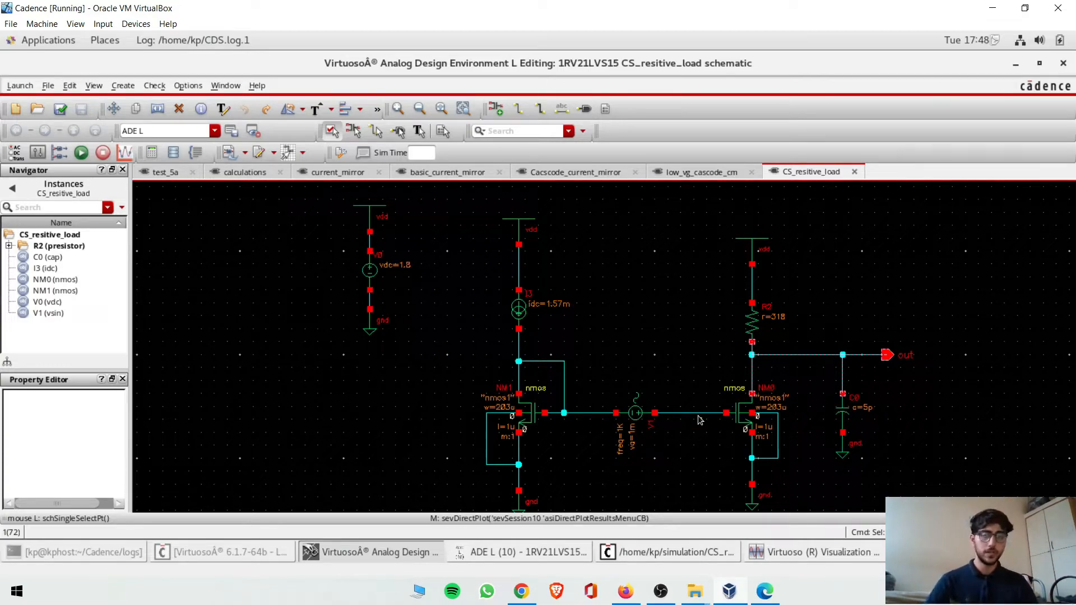
{"action": "double_click", "coordinate": [638, 420]}
{"action": "key", "text": "Escape"}
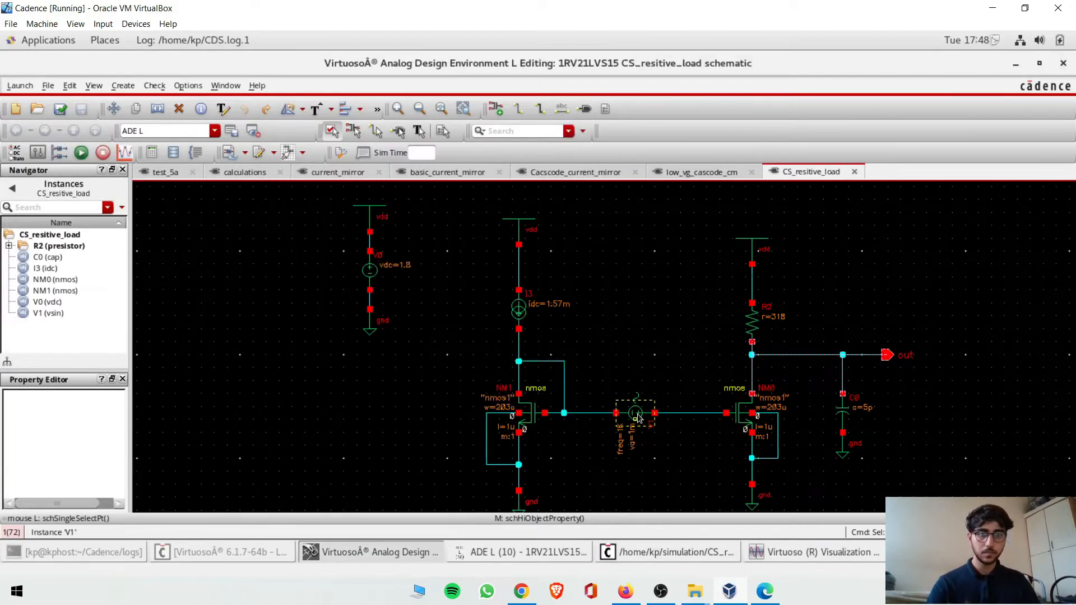
{"action": "left_click", "coordinate": [634, 411]}
{"action": "double_click", "coordinate": [634, 411]}
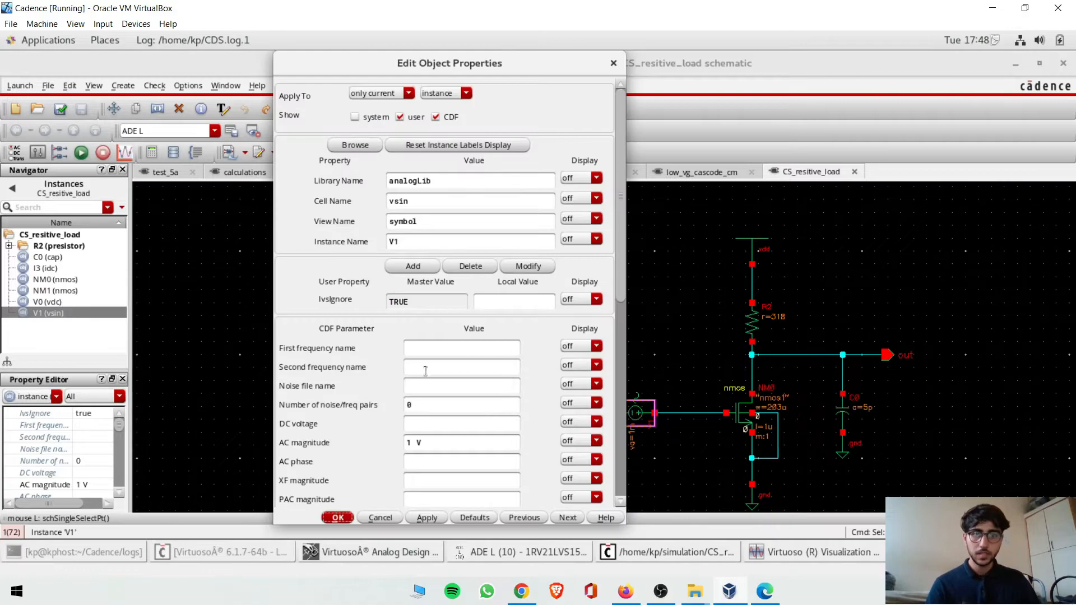
{"action": "scroll", "coordinate": [430, 408], "scroll_direction": "down", "scroll_amount": 3}
{"action": "scroll", "coordinate": [428, 427], "scroll_direction": "down", "scroll_amount": 3}
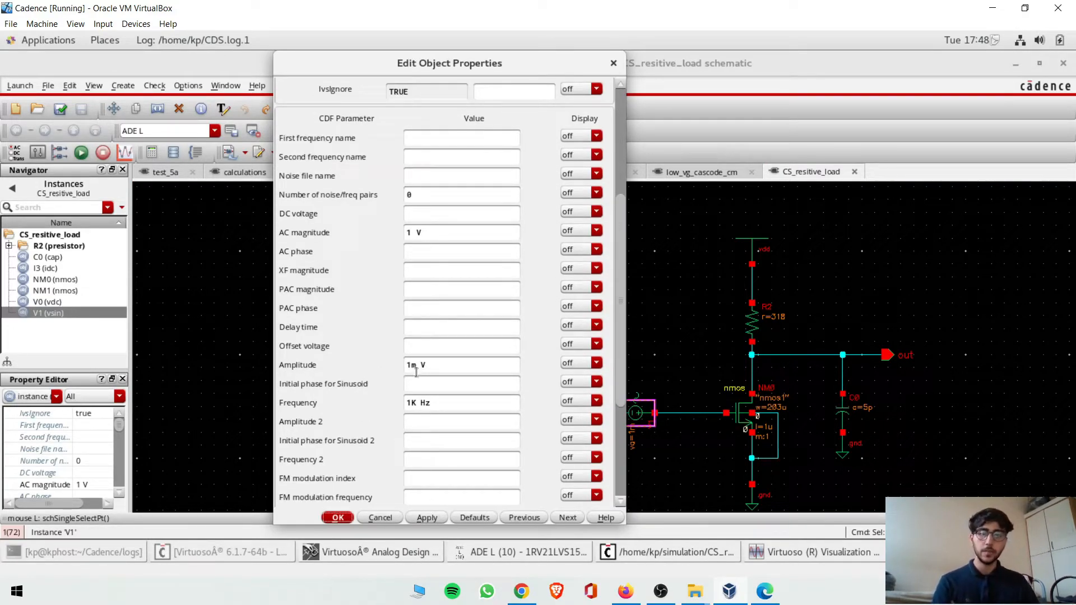
{"action": "left_click", "coordinate": [337, 517]}
Add an enabled transient analysis with a stop time of 10m in ADE L.
{"action": "left_click", "coordinate": [608, 552]}
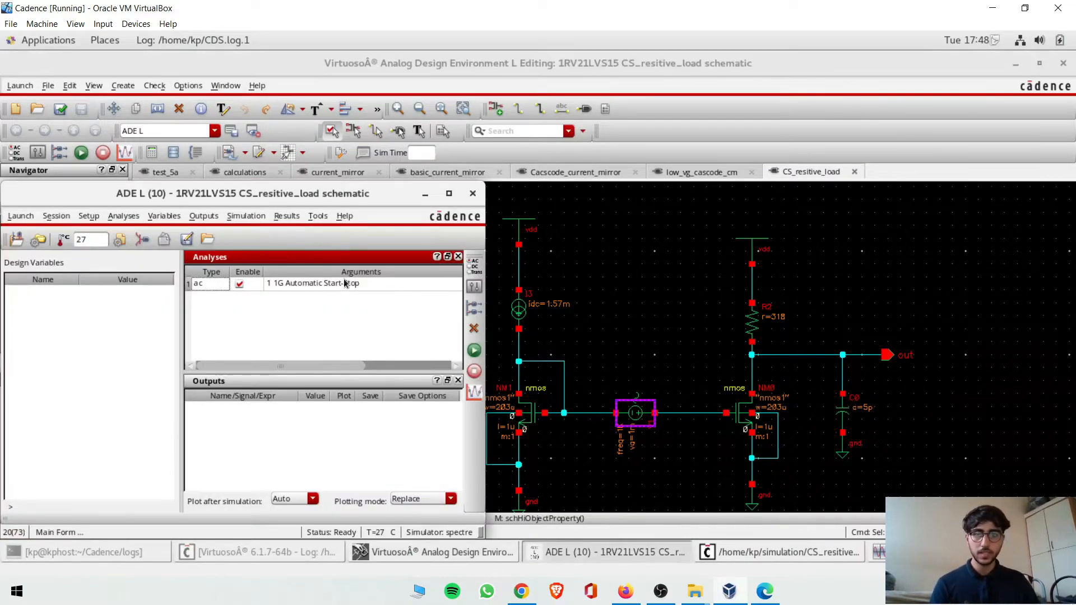
{"action": "left_click", "coordinate": [286, 217]}
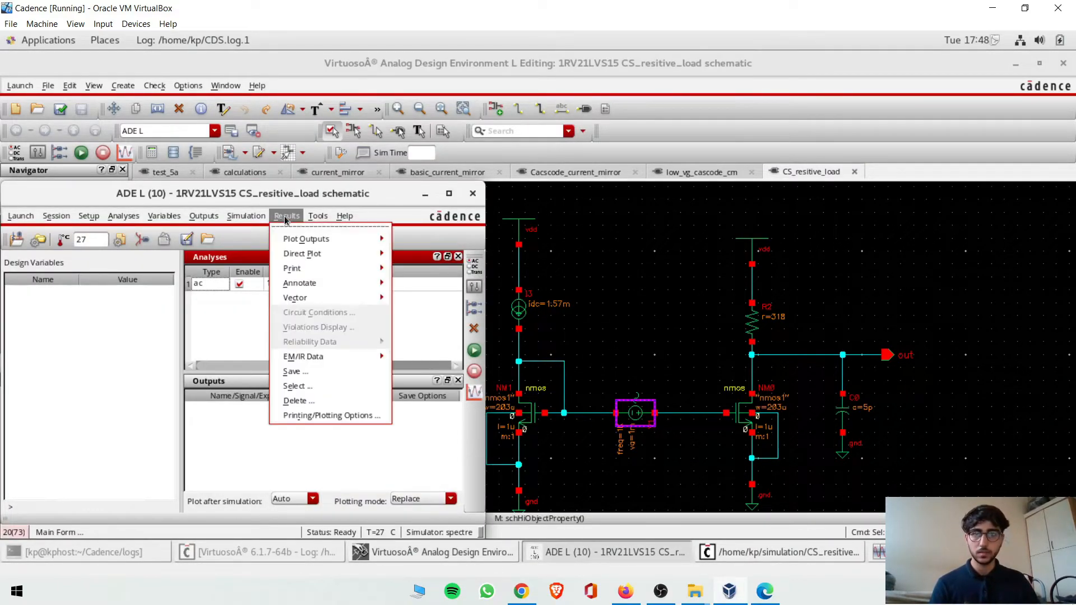
{"action": "left_click", "coordinate": [474, 271]}
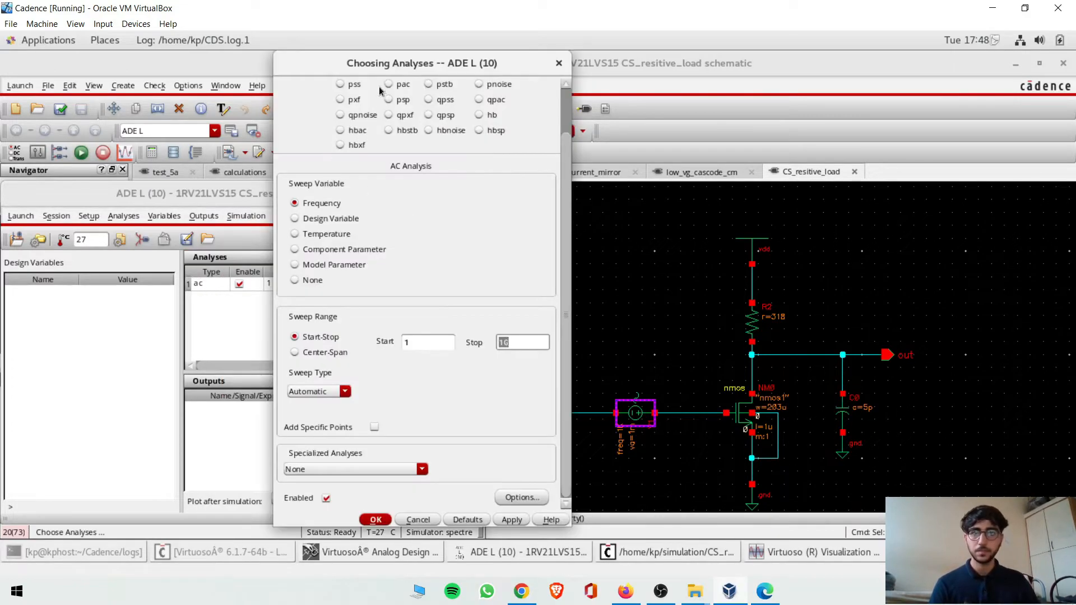
{"action": "left_click", "coordinate": [351, 87]}
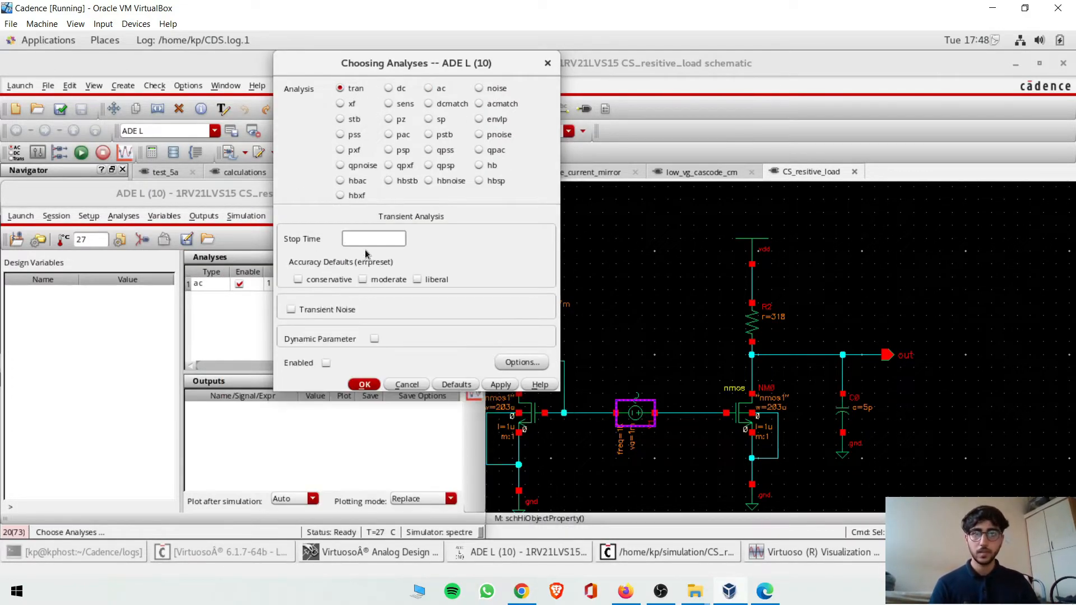
{"action": "type", "text": "10m"}
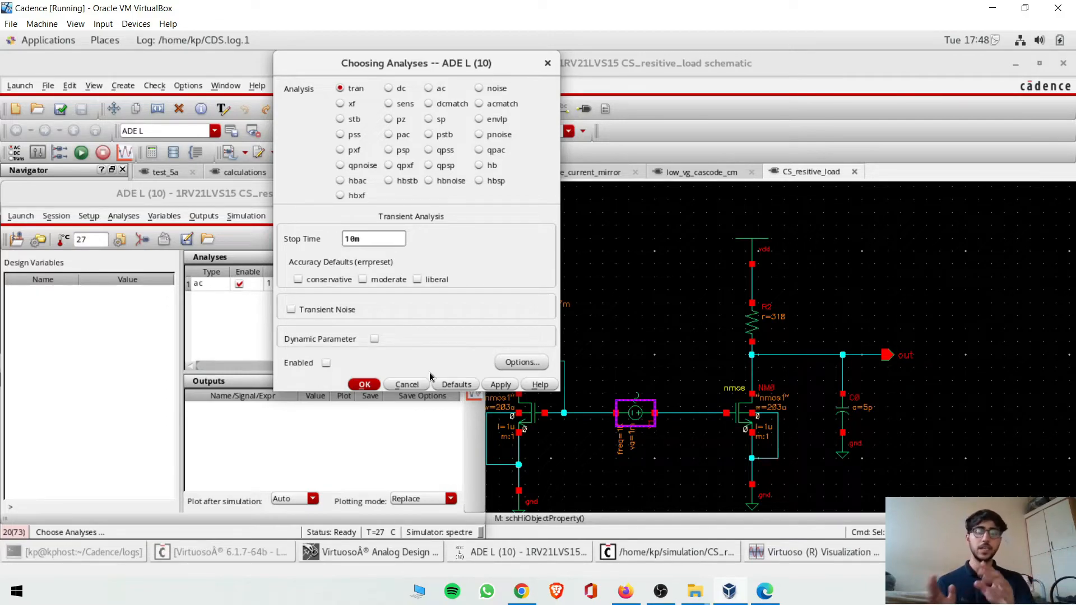
{"action": "key", "text": "Return"}
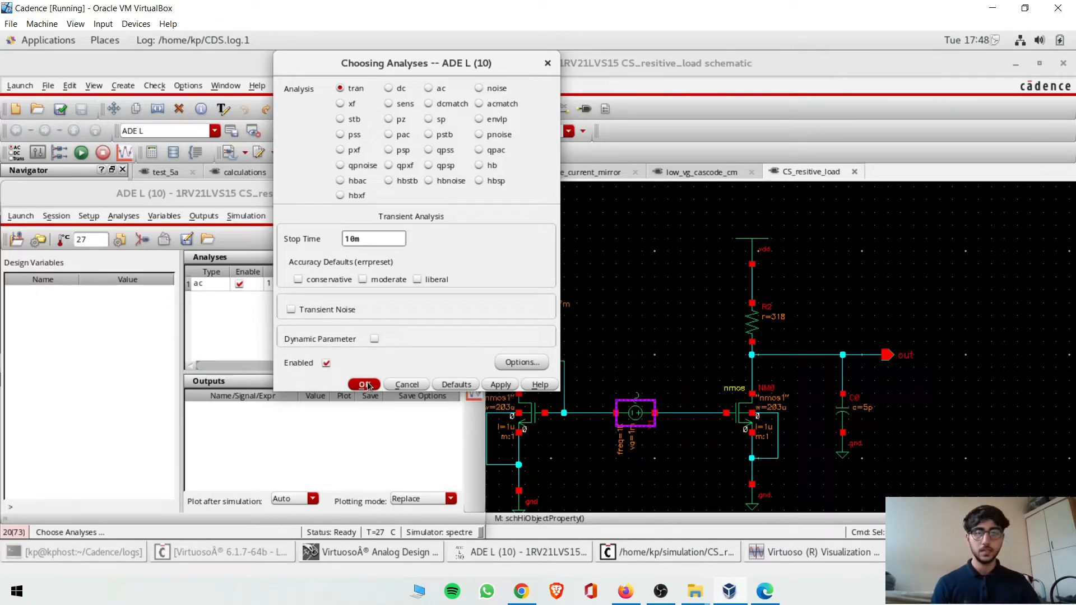
Select the out net and the input net between V1 and NM0's gate on the schematic as outputs to be plotted.
{"action": "left_click", "coordinate": [202, 216]}
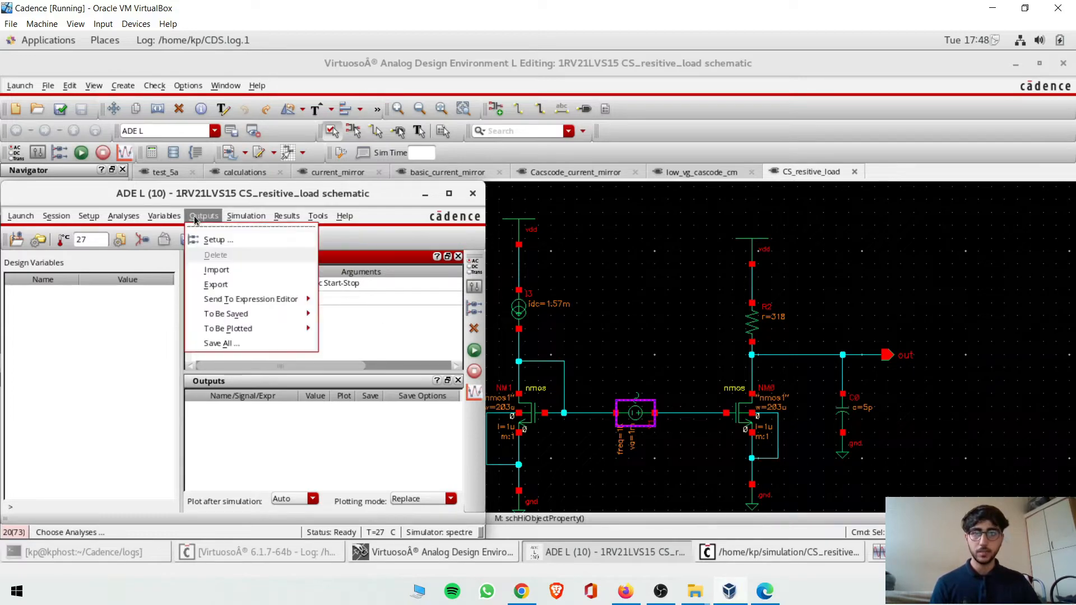
{"action": "left_click", "coordinate": [391, 326]}
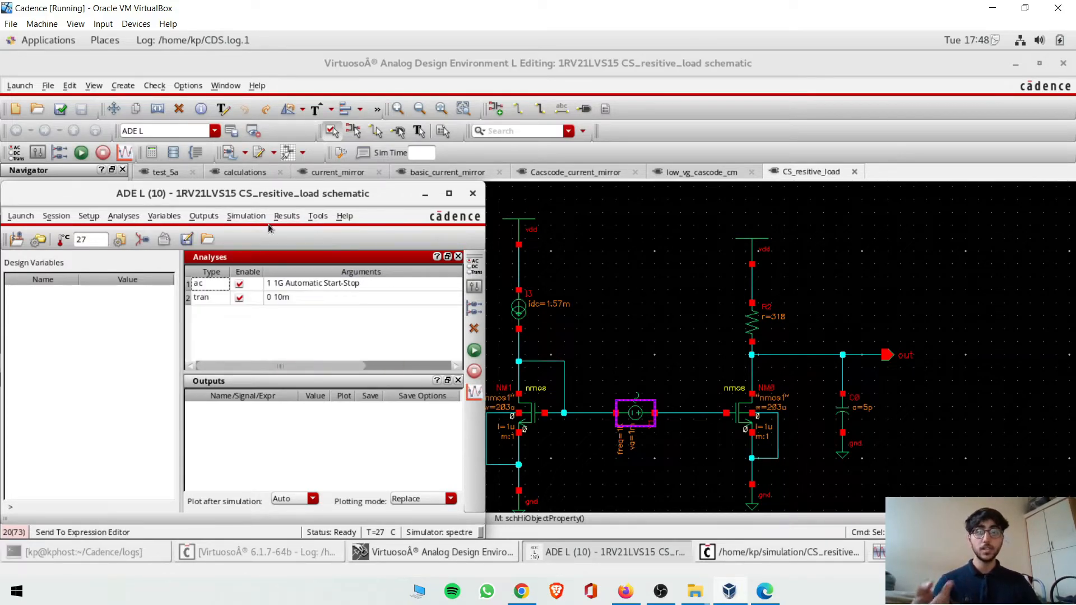
{"action": "left_click", "coordinate": [317, 217]}
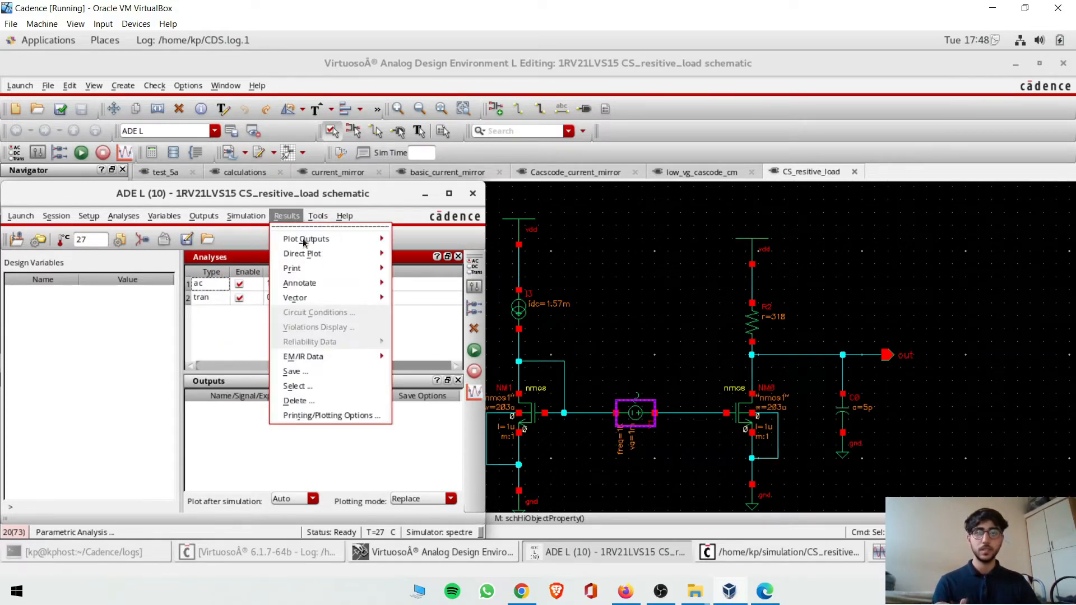
{"action": "left_click", "coordinate": [230, 223]}
{"action": "left_click", "coordinate": [203, 216]}
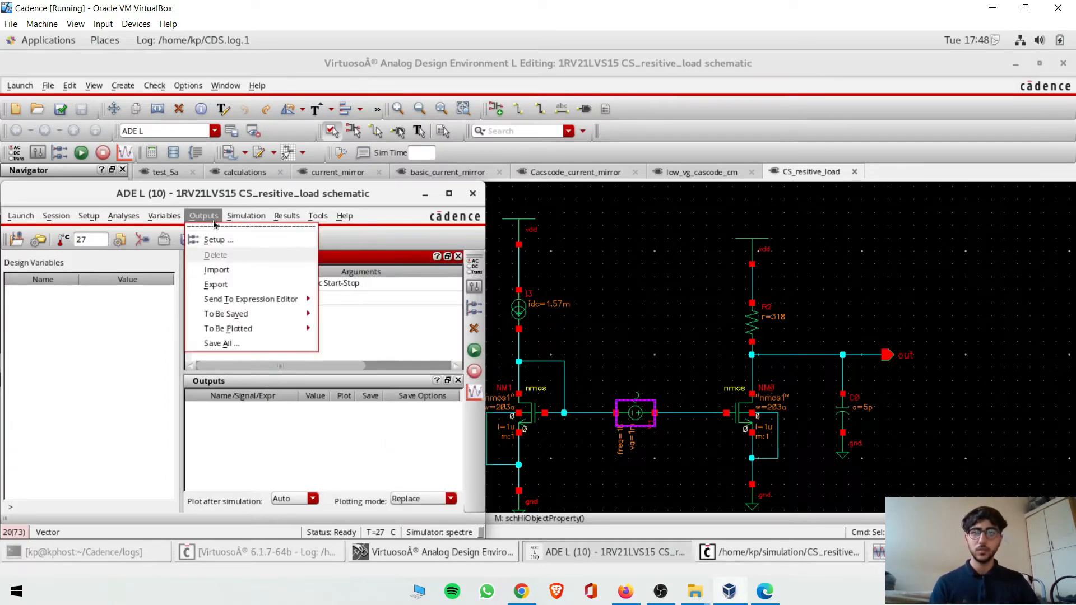
{"action": "mouse_move", "coordinate": [257, 329]}
{"action": "left_click", "coordinate": [346, 338]}
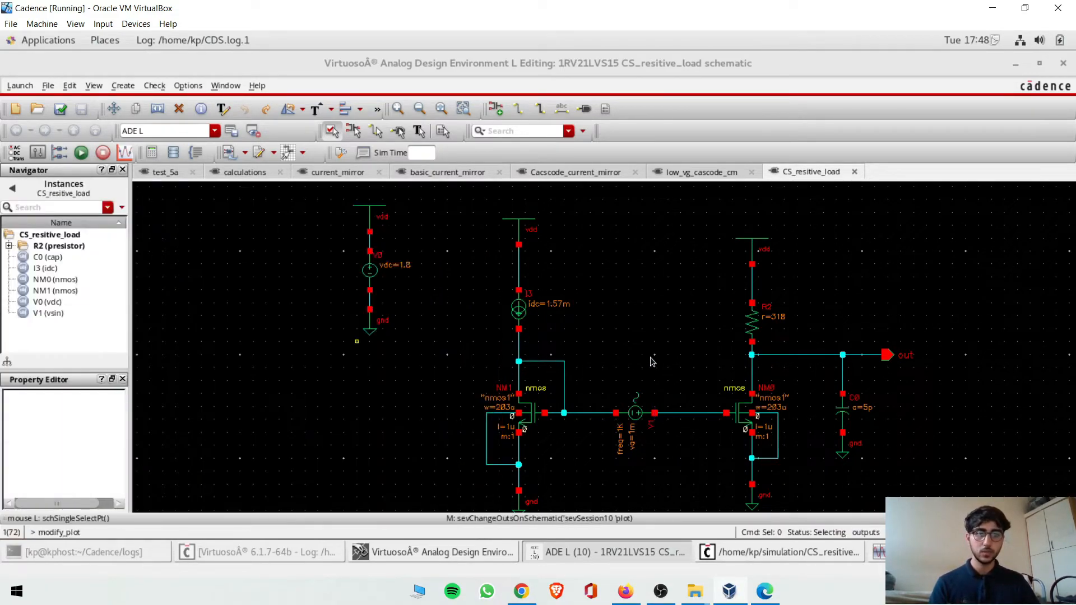
{"action": "left_click", "coordinate": [809, 354]}
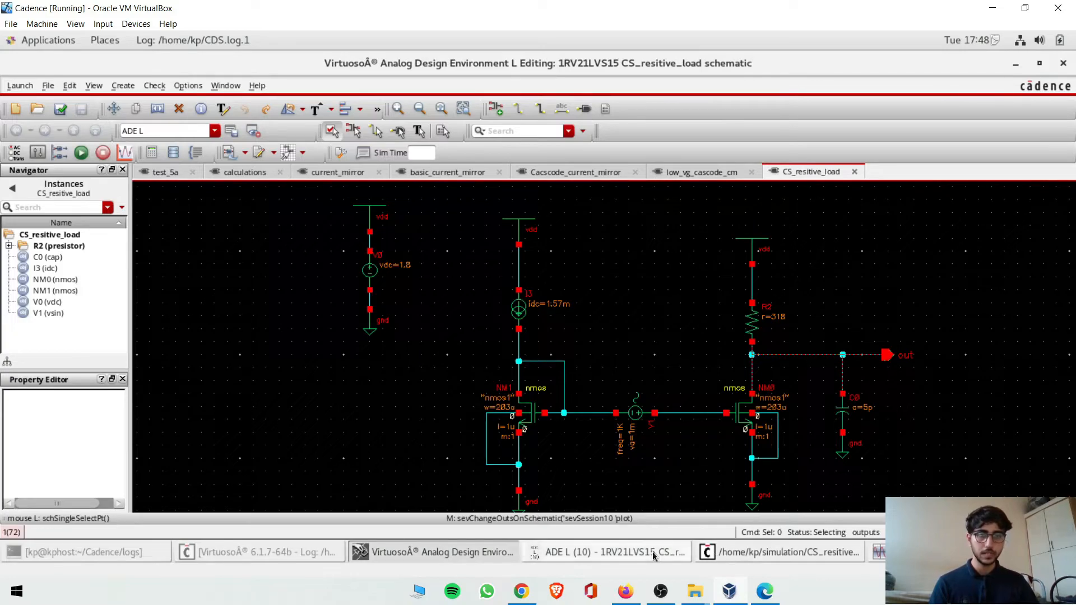
{"action": "left_click", "coordinate": [611, 552]}
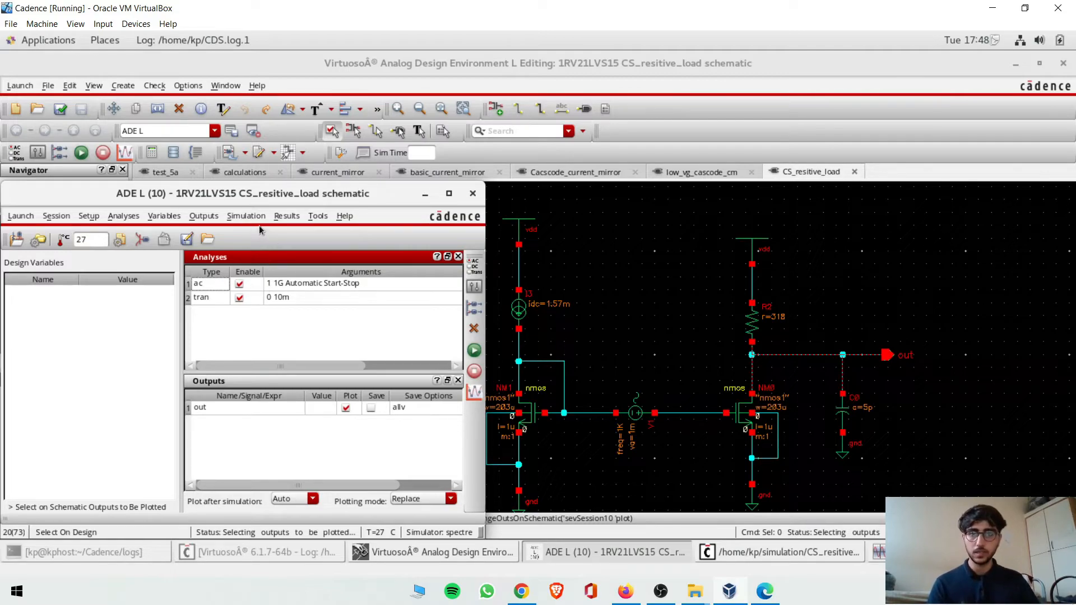
{"action": "left_click", "coordinate": [202, 216]}
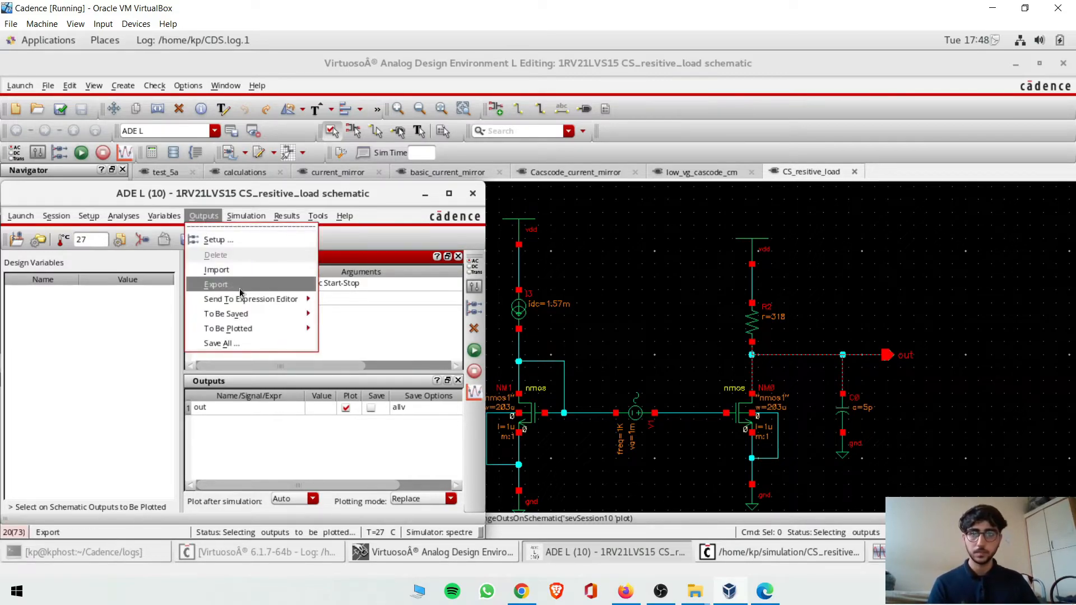
{"action": "left_click", "coordinate": [684, 416]}
{"action": "left_click", "coordinate": [683, 416]}
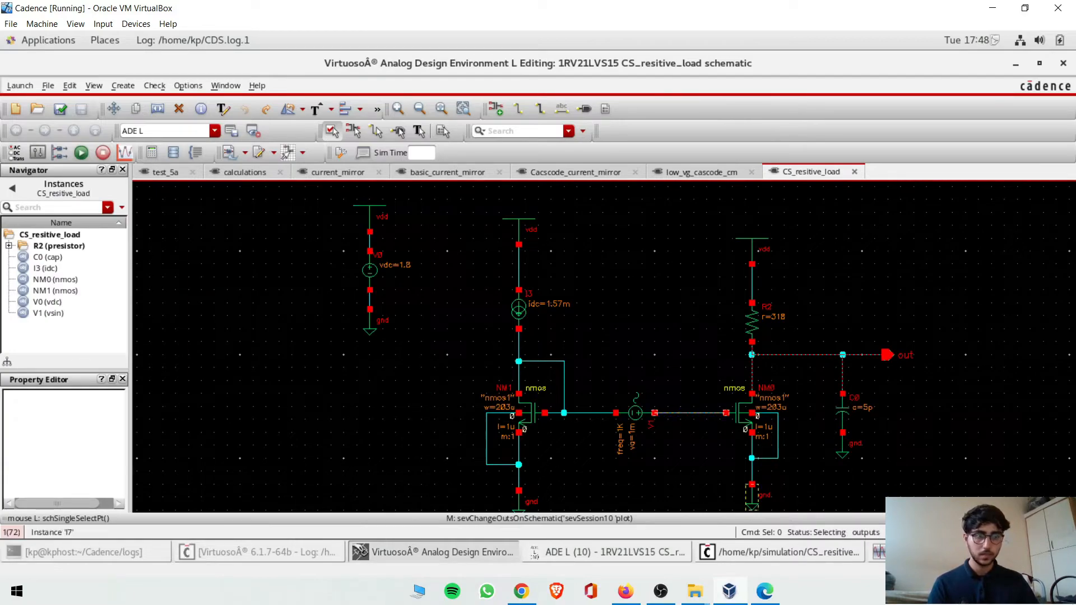
Disable the ac analysis, run the transient simulation alone, and split the net08 and out traces into separate strips.
{"action": "left_click", "coordinate": [784, 552]}
{"action": "left_click", "coordinate": [643, 552]}
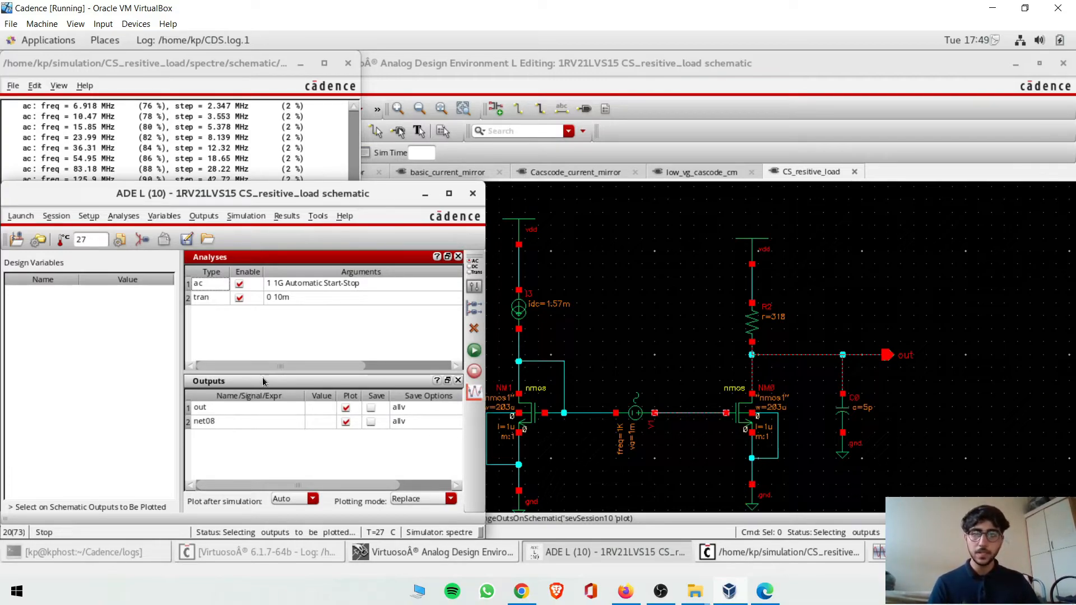
{"action": "left_click", "coordinate": [239, 284]}
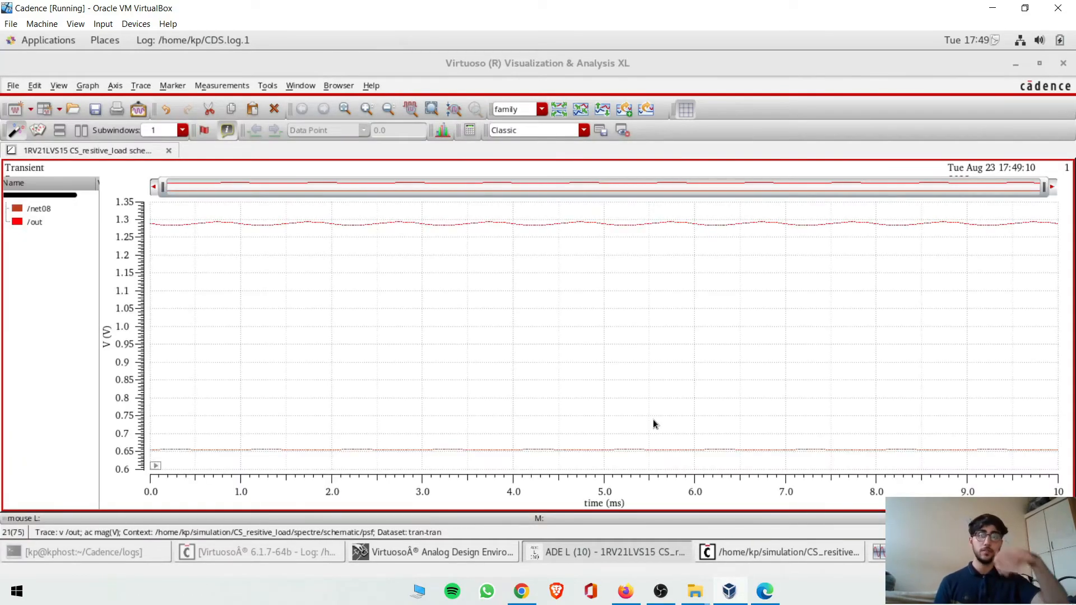
{"action": "left_click", "coordinate": [562, 113]}
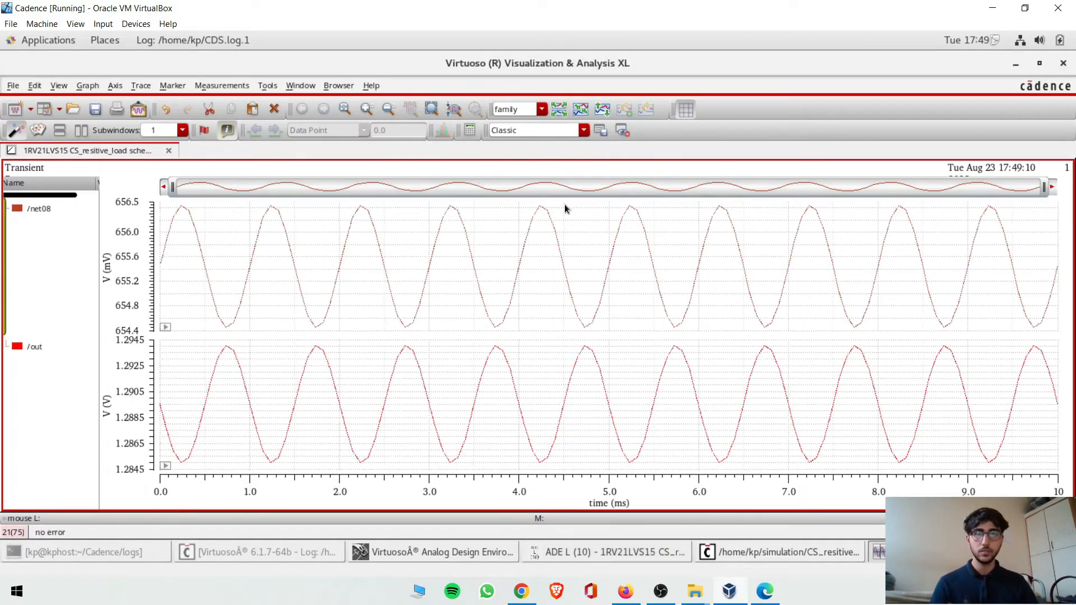
{"action": "mouse_move", "coordinate": [191, 230]}
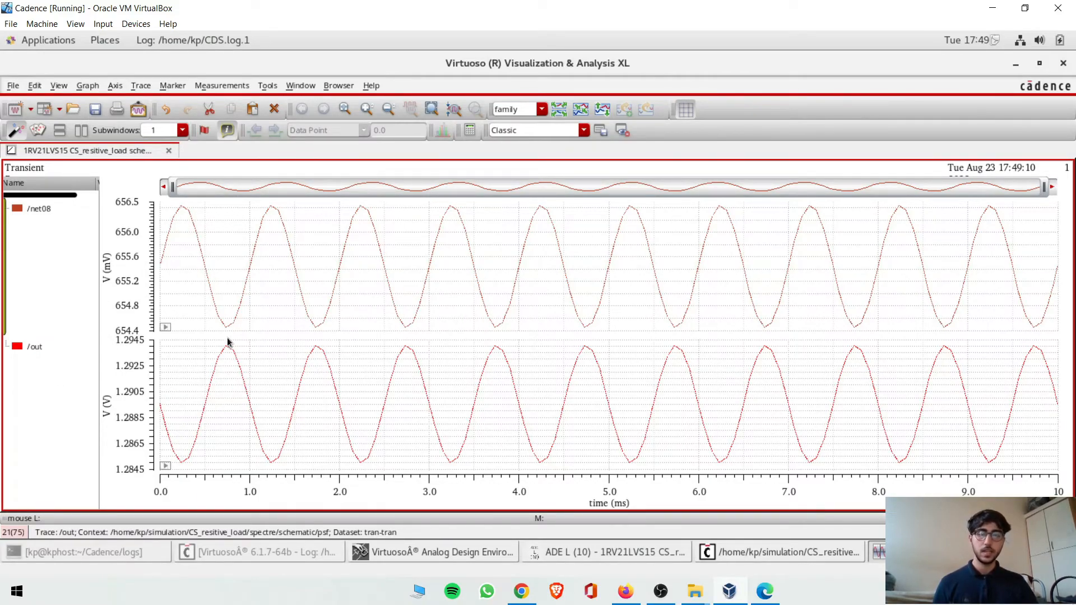
Clear the calculator's buffer, load the net08 transient waveform from the graph and evaluate its peakToPeak value.
{"action": "mouse_move", "coordinate": [255, 246]}
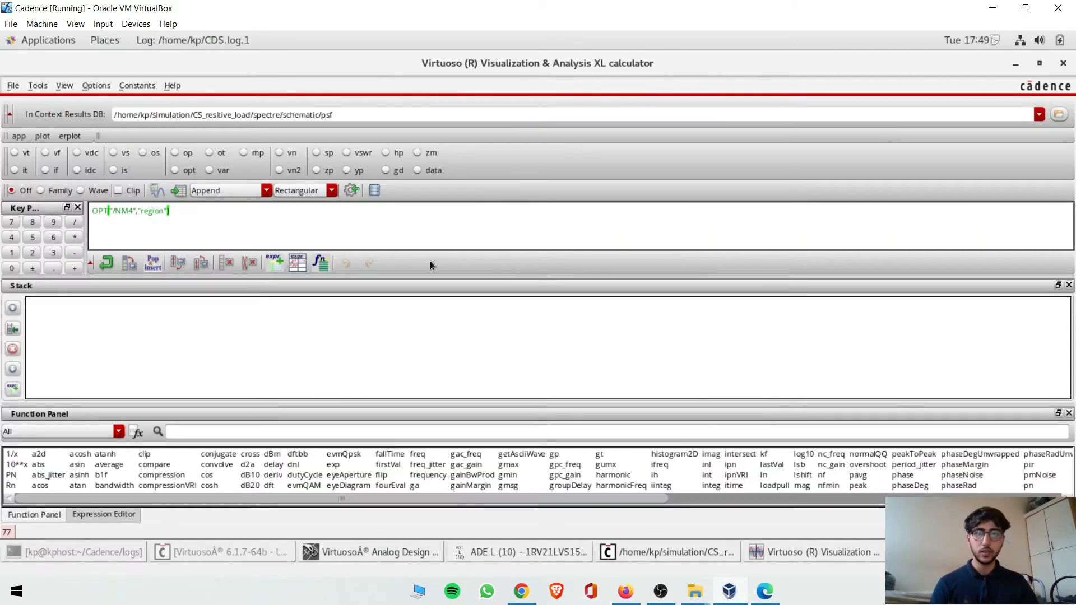
{"action": "left_click", "coordinate": [226, 262]}
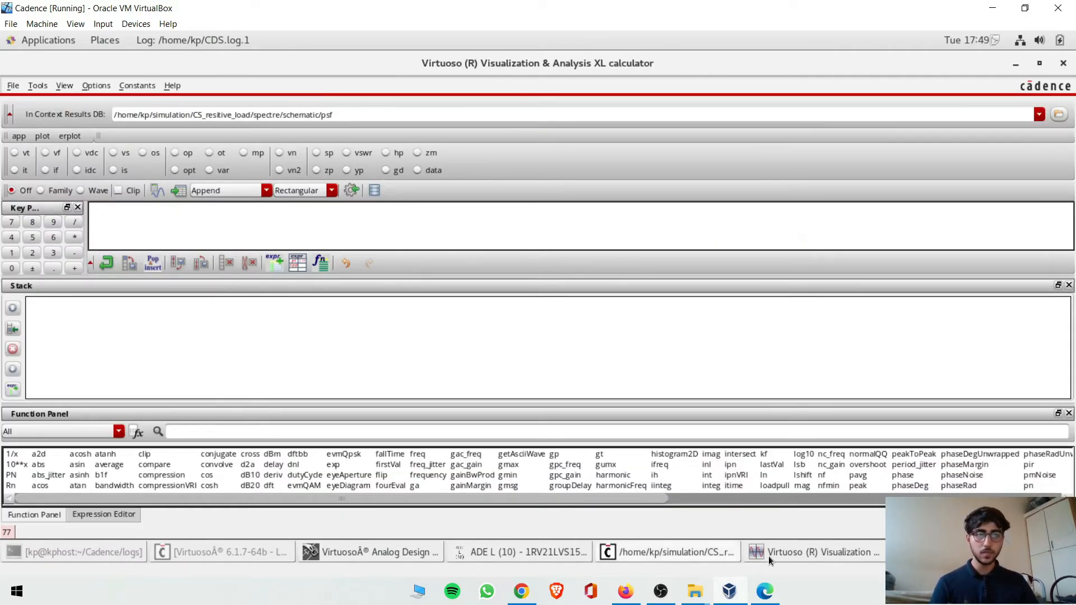
{"action": "left_click", "coordinate": [812, 551]}
{"action": "left_click", "coordinate": [491, 313]}
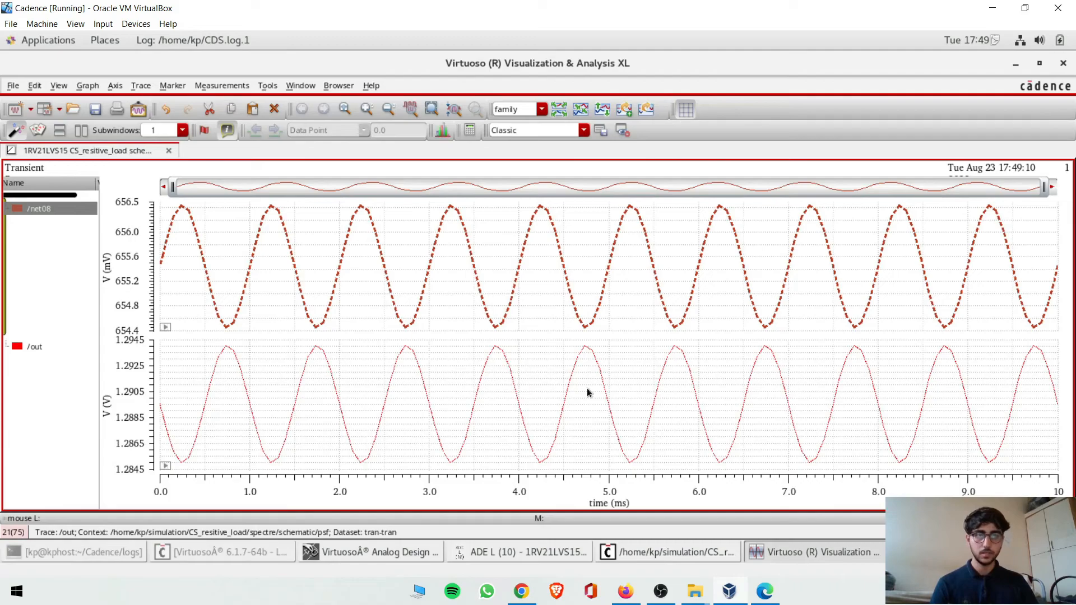
{"action": "left_click", "coordinate": [961, 552]}
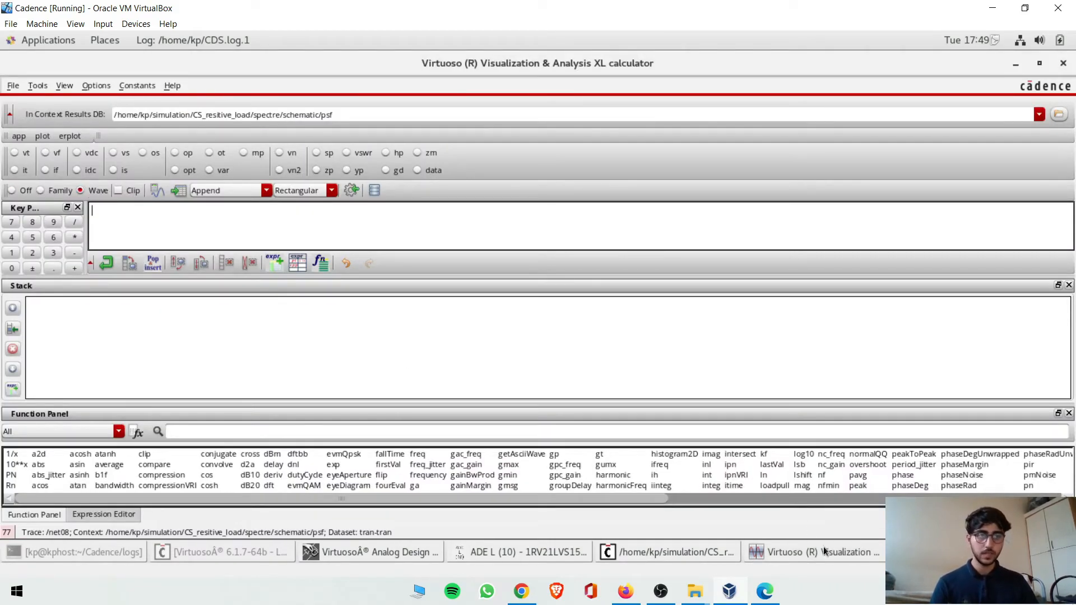
{"action": "left_click", "coordinate": [824, 552]}
{"action": "left_click", "coordinate": [486, 236]}
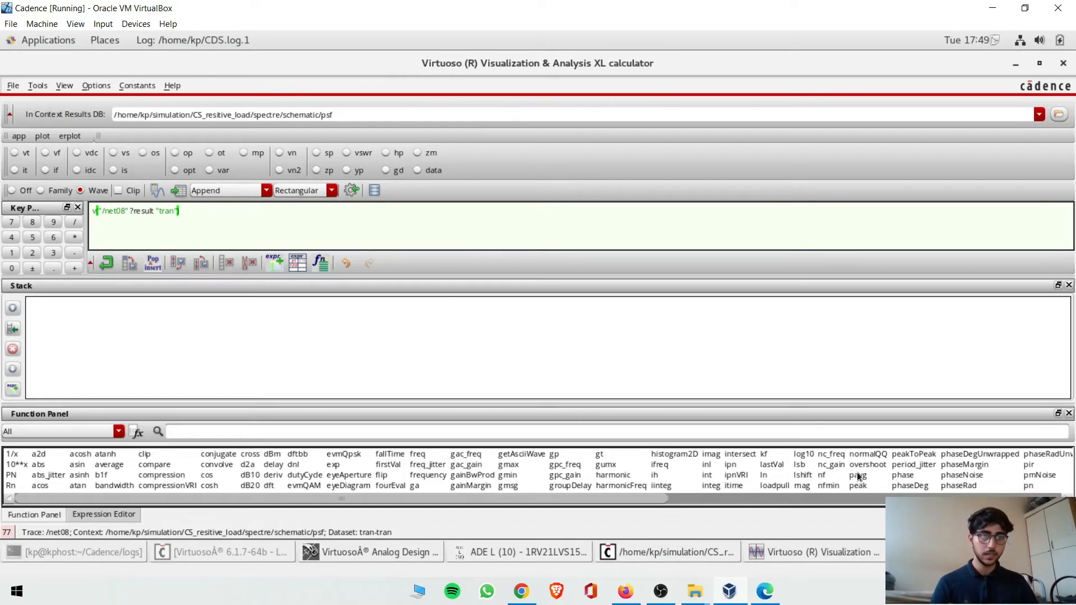
{"action": "left_click", "coordinate": [912, 455]}
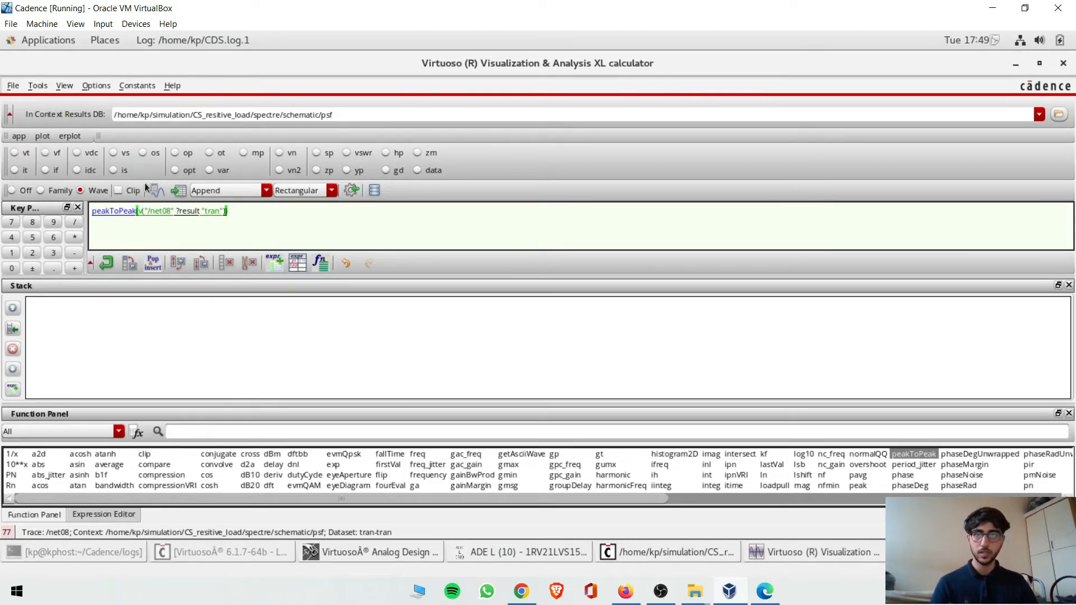
{"action": "left_click", "coordinate": [158, 190]}
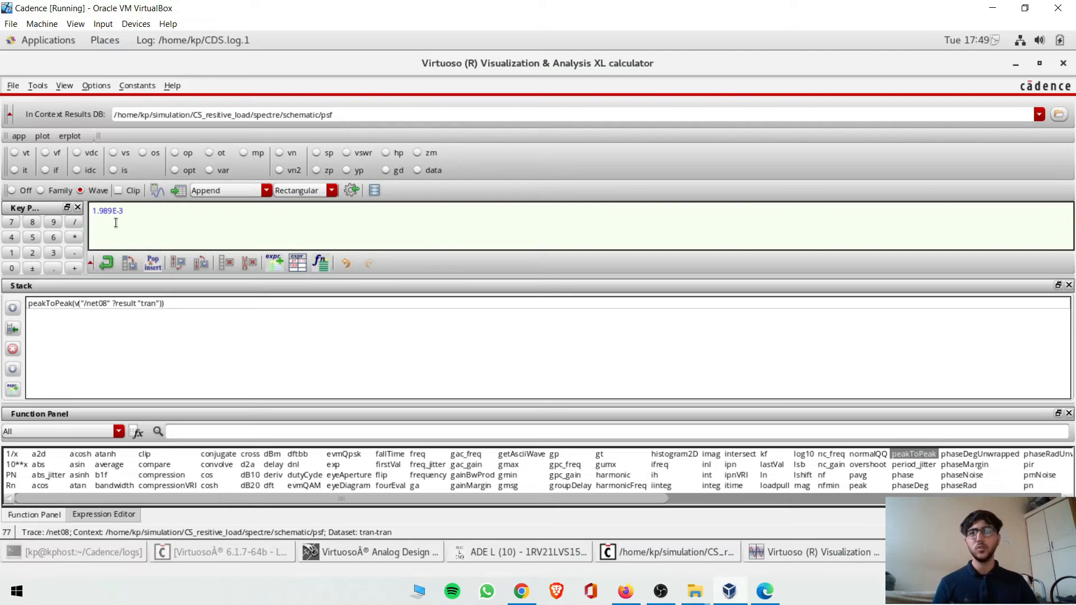
Switch to the Excalidraw board and sketch a sine wave on axes below the gain formula, marking its positive amplitude and writing 1m.
{"action": "left_click", "coordinate": [536, 592]}
{"action": "scroll", "coordinate": [520, 432], "scroll_direction": "down", "scroll_amount": 6}
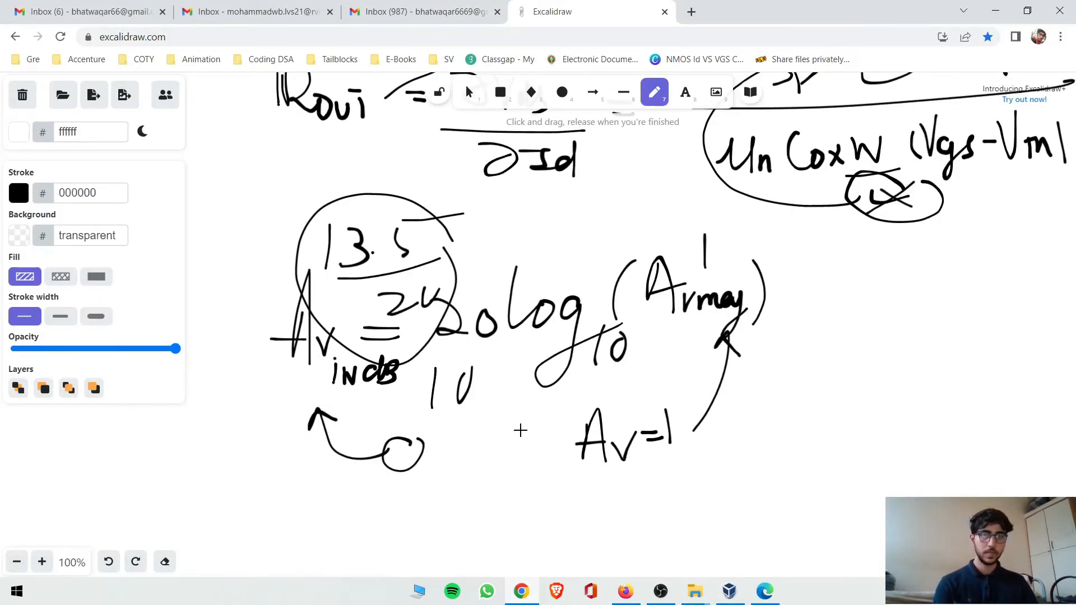
{"action": "left_click", "coordinate": [427, 195]}
{"action": "left_click_drag", "start_coordinate": [430, 203], "coordinate": [431, 228]}
{"action": "mouse_move", "coordinate": [444, 227]}
{"action": "left_mouse_down"}
{"action": "mouse_move", "coordinate": [466, 211]}
{"action": "mouse_move", "coordinate": [471, 223]}
{"action": "left_mouse_up"}
{"action": "left_click_drag", "start_coordinate": [601, 177], "coordinate": [619, 349]}
{"action": "left_click_drag", "start_coordinate": [552, 262], "coordinate": [873, 250]}
{"action": "mouse_move", "coordinate": [613, 261]}
{"action": "left_mouse_down"}
{"action": "mouse_move", "coordinate": [636, 207]}
{"action": "mouse_move", "coordinate": [668, 261]}
{"action": "left_mouse_up"}
{"action": "mouse_move", "coordinate": [643, 210]}
{"action": "left_mouse_down"}
{"action": "mouse_move", "coordinate": [643, 252]}
{"action": "mouse_move", "coordinate": [635, 248]}
{"action": "mouse_move", "coordinate": [662, 232]}
{"action": "mouse_move", "coordinate": [649, 215]}
{"action": "mouse_move", "coordinate": [694, 315]}
{"action": "mouse_move", "coordinate": [737, 213]}
{"action": "mouse_move", "coordinate": [799, 267]}
{"action": "left_mouse_up"}
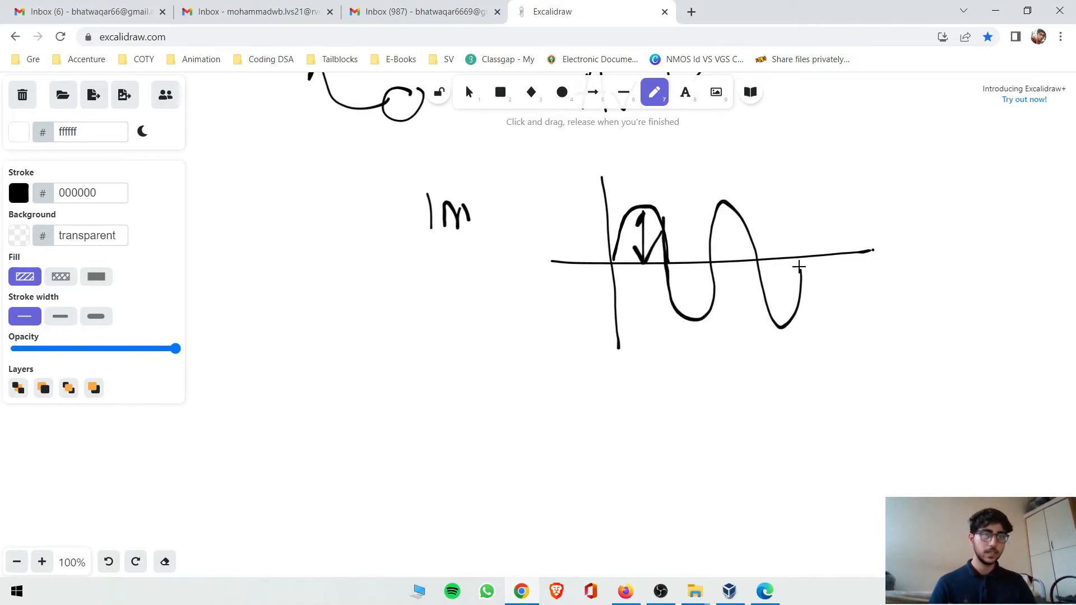
Mark the sine wave's negative amplitude and full peak-to-peak span with double arrows, and write 2m beside the span.
{"action": "mouse_move", "coordinate": [687, 261]}
{"action": "left_mouse_down"}
{"action": "mouse_move", "coordinate": [690, 314]}
{"action": "mouse_move", "coordinate": [697, 275]}
{"action": "left_mouse_up"}
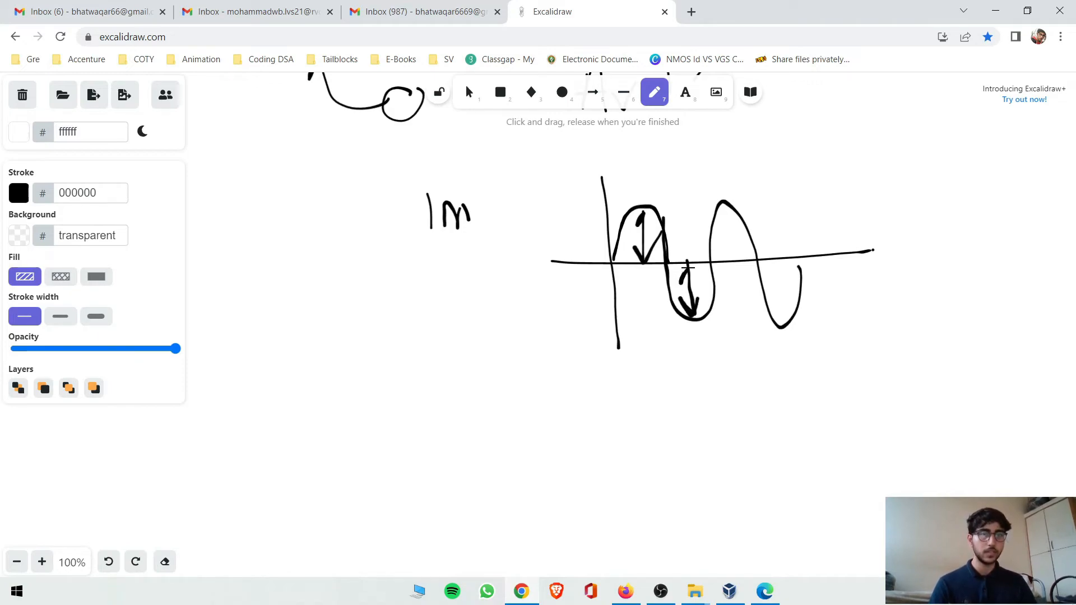
{"action": "mouse_move", "coordinate": [592, 212]}
{"action": "left_mouse_down"}
{"action": "mouse_move", "coordinate": [589, 325]}
{"action": "mouse_move", "coordinate": [598, 293]}
{"action": "mouse_move", "coordinate": [579, 231]}
{"action": "mouse_move", "coordinate": [605, 224]}
{"action": "left_mouse_up"}
{"action": "mouse_move", "coordinate": [483, 258]}
{"action": "left_mouse_down"}
{"action": "mouse_move", "coordinate": [481, 289]}
{"action": "mouse_move", "coordinate": [530, 286]}
{"action": "left_mouse_up"}
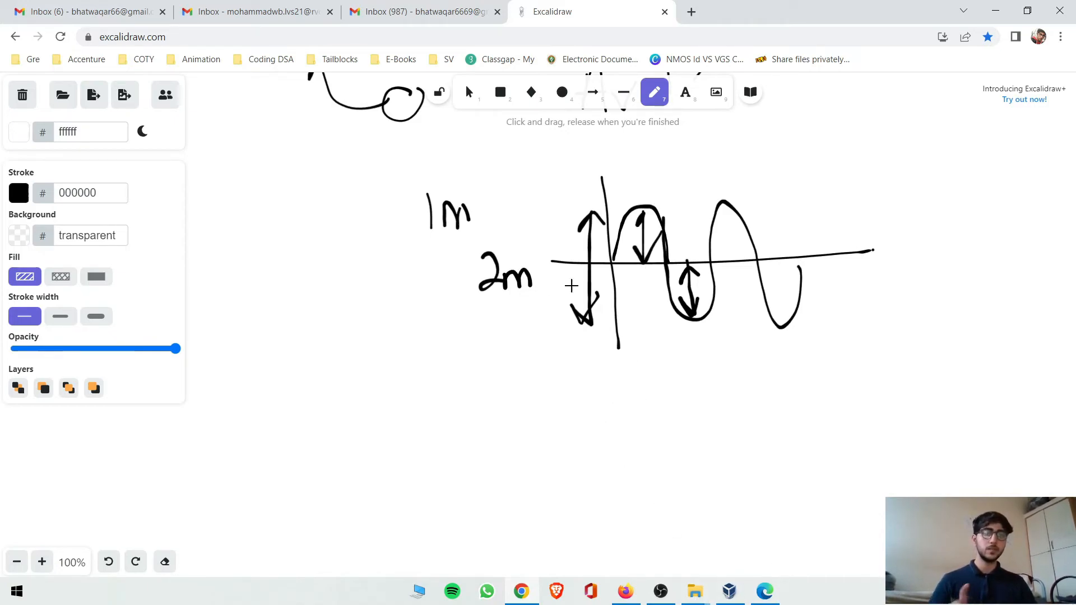
Switch back to Virtuoso, load the out transient waveform into the calculator and evaluate its peakToPeak value.
{"action": "left_click", "coordinate": [729, 591]}
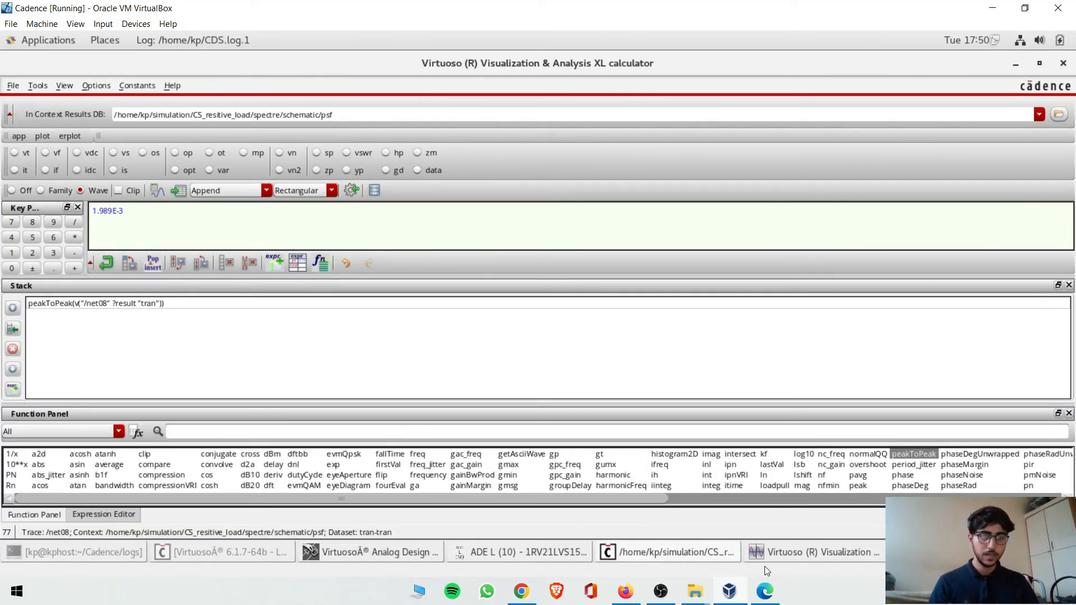
{"action": "left_click", "coordinate": [791, 554]}
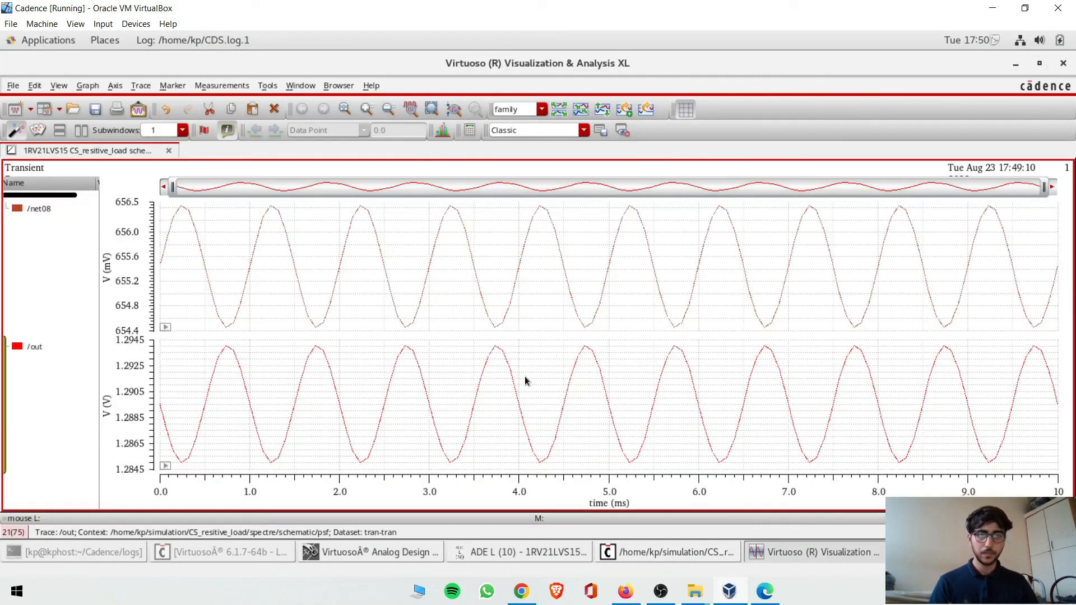
{"action": "left_click", "coordinate": [510, 370]}
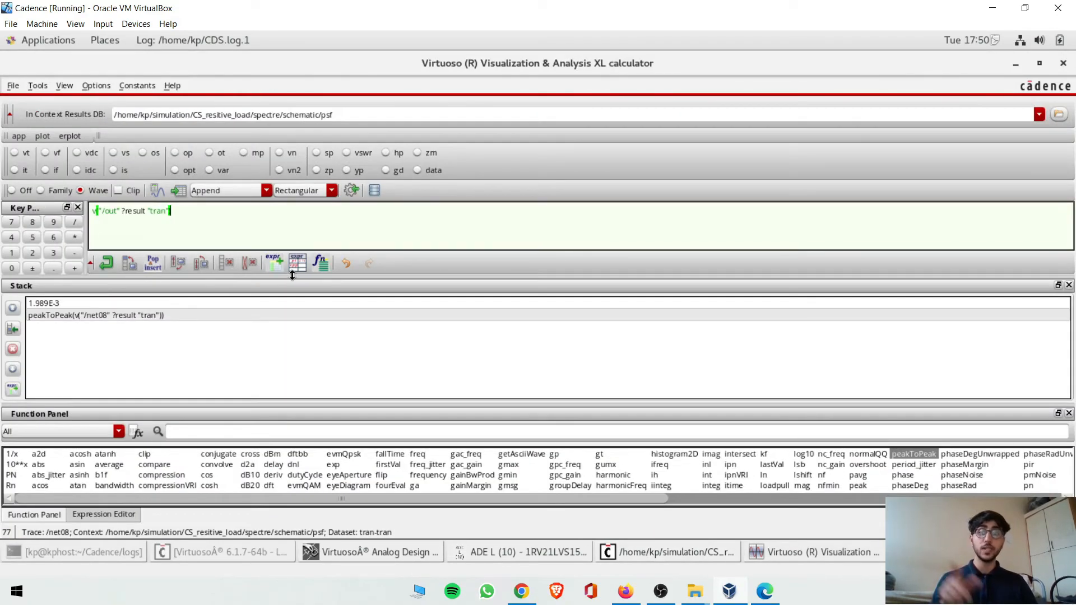
{"action": "left_click", "coordinate": [904, 454]}
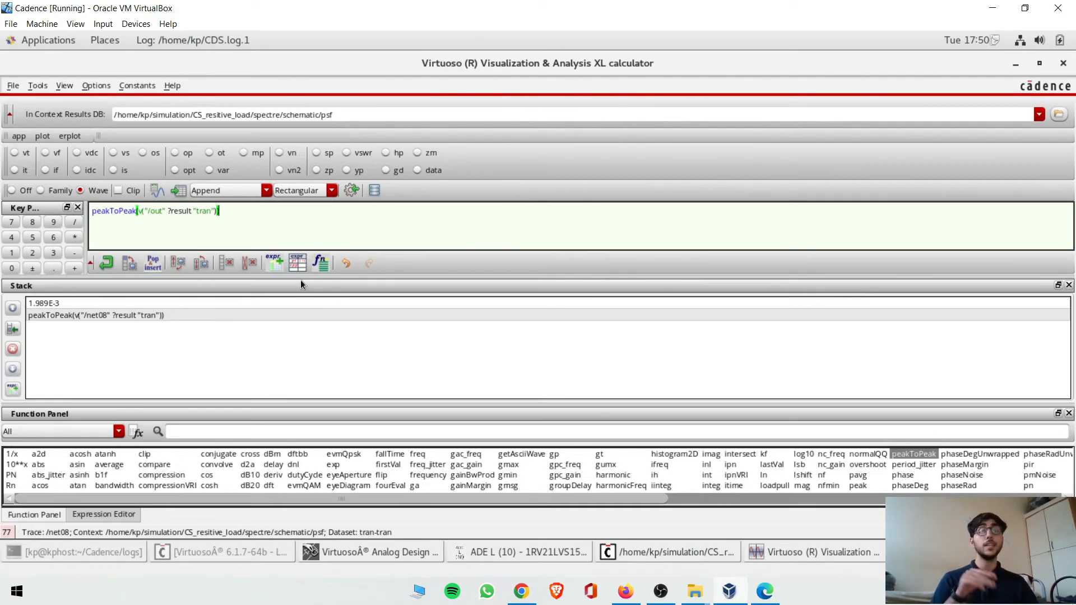
{"action": "left_click", "coordinate": [156, 191]}
{"action": "left_click", "coordinate": [125, 213]}
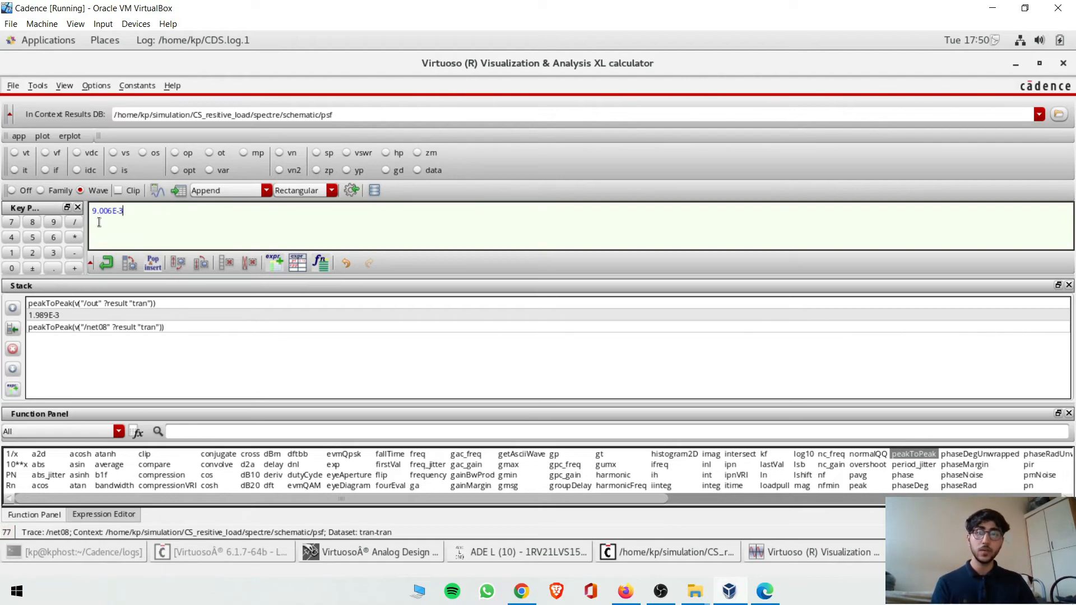
Switch to the Excalidraw board and sketch a larger output sine wave on new axes below the first, with a peak-to-peak arrow.
{"action": "left_click", "coordinate": [521, 591]}
{"action": "left_click_drag", "start_coordinate": [550, 373], "coordinate": [588, 535]}
{"action": "left_click_drag", "start_coordinate": [488, 459], "coordinate": [940, 474]}
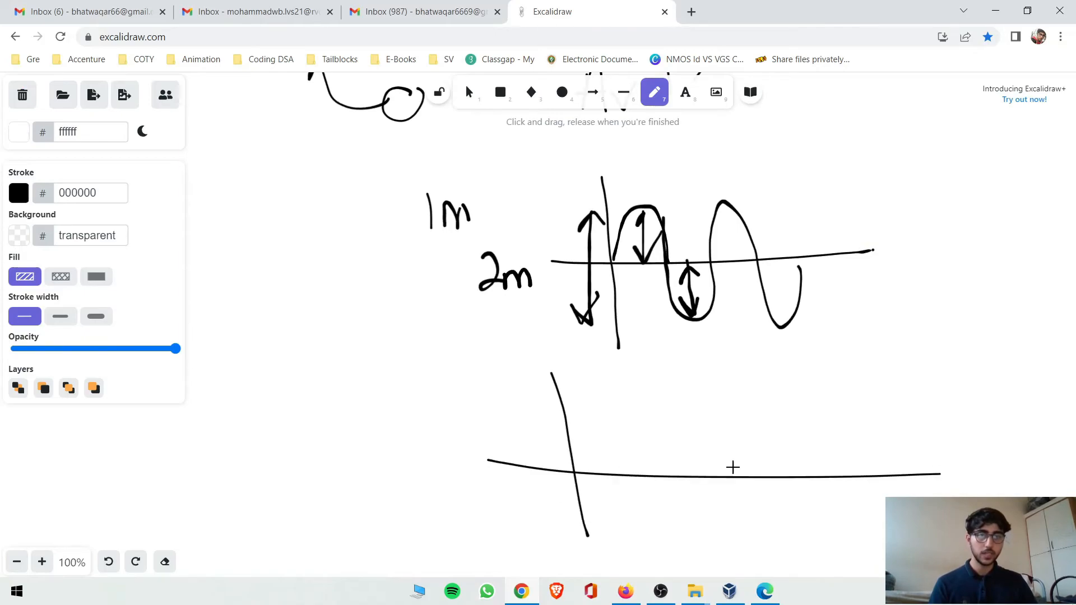
{"action": "mouse_move", "coordinate": [583, 461]}
{"action": "left_mouse_down"}
{"action": "mouse_move", "coordinate": [661, 514]}
{"action": "mouse_move", "coordinate": [732, 372]}
{"action": "mouse_move", "coordinate": [852, 379]}
{"action": "mouse_move", "coordinate": [888, 498]}
{"action": "left_mouse_up"}
{"action": "left_click_drag", "start_coordinate": [525, 388], "coordinate": [541, 542]}
{"action": "mouse_move", "coordinate": [507, 504]}
{"action": "left_mouse_down"}
{"action": "mouse_move", "coordinate": [540, 543]}
{"action": "mouse_move", "coordinate": [561, 503]}
{"action": "left_mouse_up"}
{"action": "left_click_drag", "start_coordinate": [510, 417], "coordinate": [551, 412]}
Label the output wave's span Vout 9.006m and draw an arrow from the 2m input value down to it.
{"action": "mouse_move", "coordinate": [270, 436]}
{"action": "left_mouse_down"}
{"action": "mouse_move", "coordinate": [253, 474]}
{"action": "mouse_move", "coordinate": [289, 493]}
{"action": "left_mouse_up"}
{"action": "left_click", "coordinate": [301, 480]}
{"action": "left_click_drag", "start_coordinate": [335, 446], "coordinate": [364, 437]}
{"action": "mouse_move", "coordinate": [455, 384]}
{"action": "left_mouse_down"}
{"action": "mouse_move", "coordinate": [443, 435]}
{"action": "mouse_move", "coordinate": [414, 432]}
{"action": "left_mouse_up"}
{"action": "mouse_move", "coordinate": [461, 443]}
{"action": "left_mouse_down"}
{"action": "mouse_move", "coordinate": [465, 413]}
{"action": "mouse_move", "coordinate": [486, 443]}
{"action": "left_mouse_up"}
{"action": "mouse_move", "coordinate": [131, 451]}
{"action": "left_mouse_down"}
{"action": "mouse_move", "coordinate": [146, 487]}
{"action": "mouse_move", "coordinate": [163, 444]}
{"action": "left_mouse_up"}
{"action": "mouse_move", "coordinate": [166, 466]}
{"action": "left_mouse_down"}
{"action": "mouse_move", "coordinate": [195, 465]}
{"action": "mouse_move", "coordinate": [197, 479]}
{"action": "left_mouse_up"}
{"action": "left_click_drag", "start_coordinate": [187, 452], "coordinate": [203, 449]}
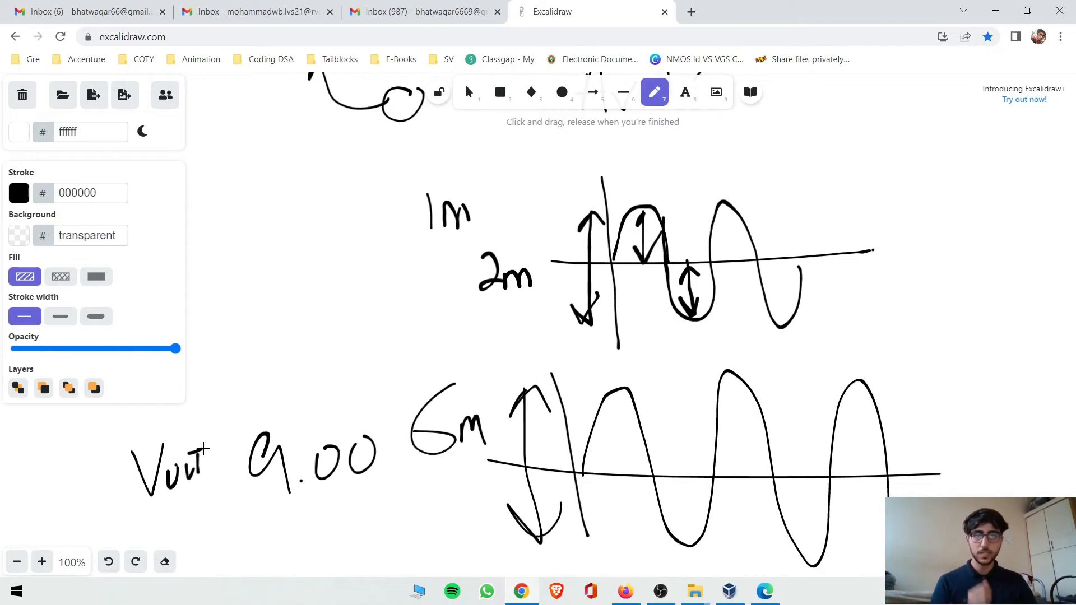
{"action": "mouse_move", "coordinate": [491, 304]}
{"action": "left_mouse_down"}
{"action": "mouse_move", "coordinate": [459, 343]}
{"action": "mouse_move", "coordinate": [322, 415]}
{"action": "mouse_move", "coordinate": [350, 398]}
{"action": "left_mouse_up"}
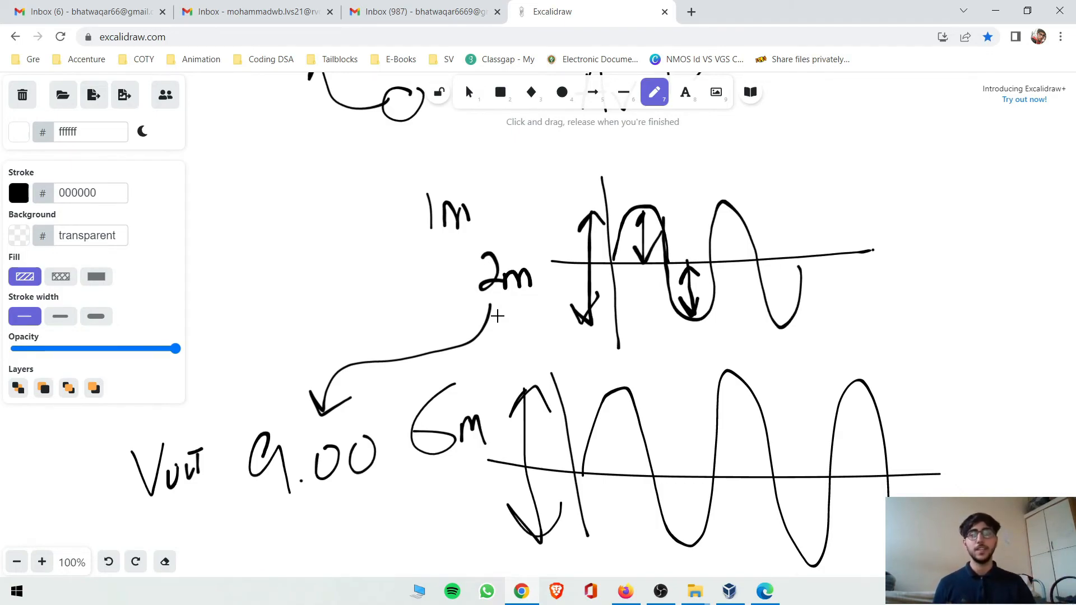
Write the gain calculation Av = 9/2 = 4.5 above the Vout note and circle the result.
{"action": "mouse_move", "coordinate": [217, 241]}
{"action": "left_mouse_down"}
{"action": "mouse_move", "coordinate": [241, 240]}
{"action": "mouse_move", "coordinate": [253, 216]}
{"action": "left_mouse_up"}
{"action": "left_click_drag", "start_coordinate": [257, 217], "coordinate": [292, 205]}
{"action": "left_click_drag", "start_coordinate": [291, 211], "coordinate": [293, 213]}
{"action": "mouse_move", "coordinate": [342, 170]}
{"action": "left_mouse_down"}
{"action": "mouse_move", "coordinate": [355, 206]}
{"action": "mouse_move", "coordinate": [389, 214]}
{"action": "left_mouse_up"}
{"action": "left_click_drag", "start_coordinate": [339, 237], "coordinate": [375, 272]}
{"action": "left_click_drag", "start_coordinate": [392, 180], "coordinate": [417, 178]}
{"action": "left_click_drag", "start_coordinate": [399, 191], "coordinate": [458, 173]}
{"action": "mouse_move", "coordinate": [453, 160]}
{"action": "left_mouse_down"}
{"action": "mouse_move", "coordinate": [461, 178]}
{"action": "mouse_move", "coordinate": [482, 179]}
{"action": "mouse_move", "coordinate": [498, 153]}
{"action": "mouse_move", "coordinate": [440, 199]}
{"action": "mouse_move", "coordinate": [482, 144]}
{"action": "left_mouse_up"}
{"action": "left_click", "coordinate": [475, 167]}
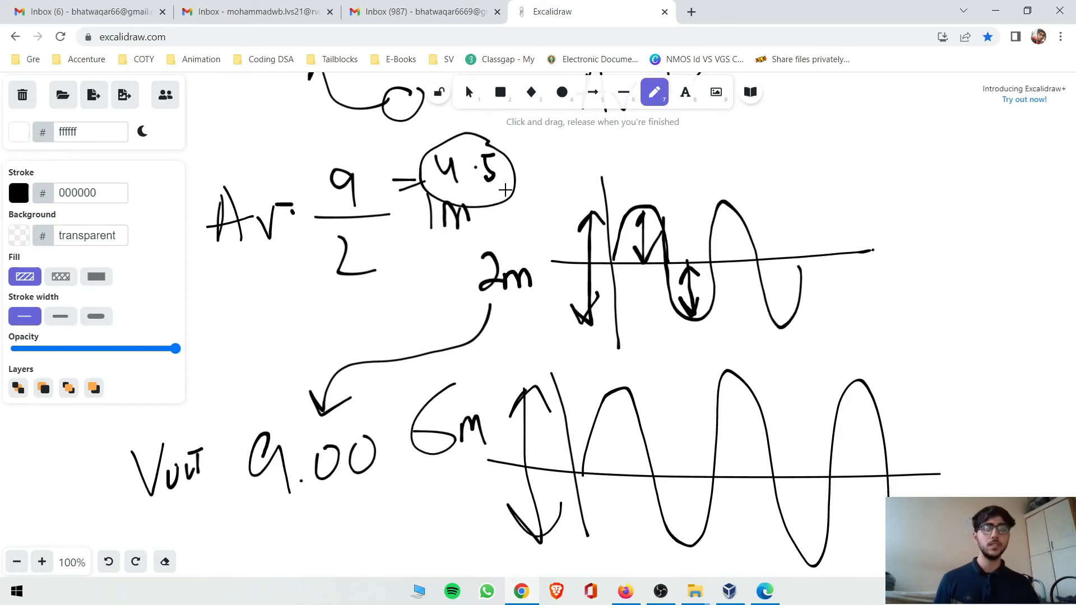
Switch back to Virtuoso, close the calculator and bring up the CS_resitive_load schematic.
{"action": "left_click", "coordinate": [729, 591]}
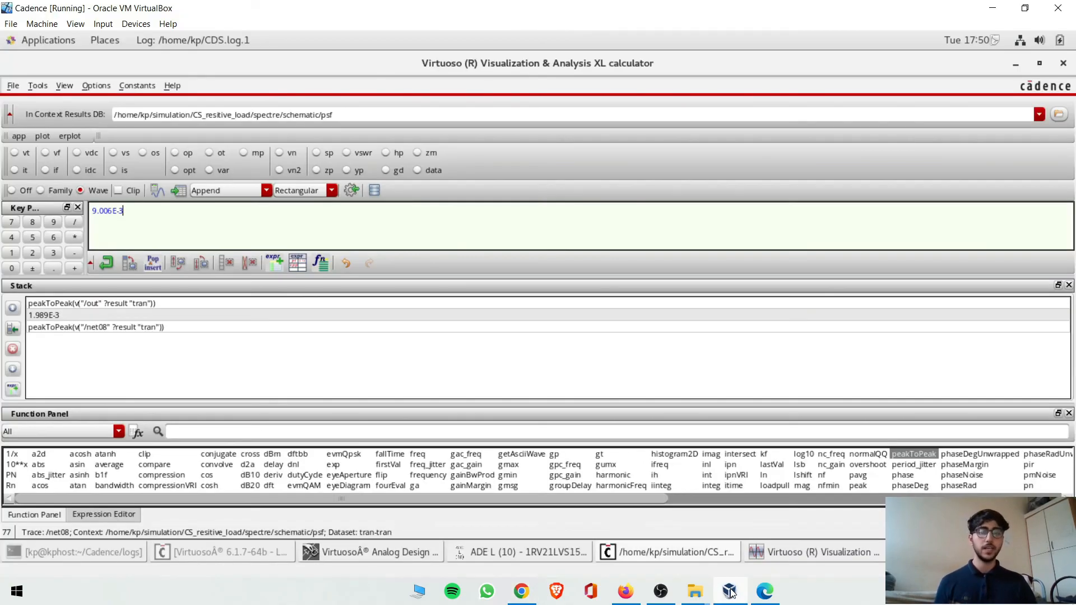
{"action": "left_click", "coordinate": [1063, 62]}
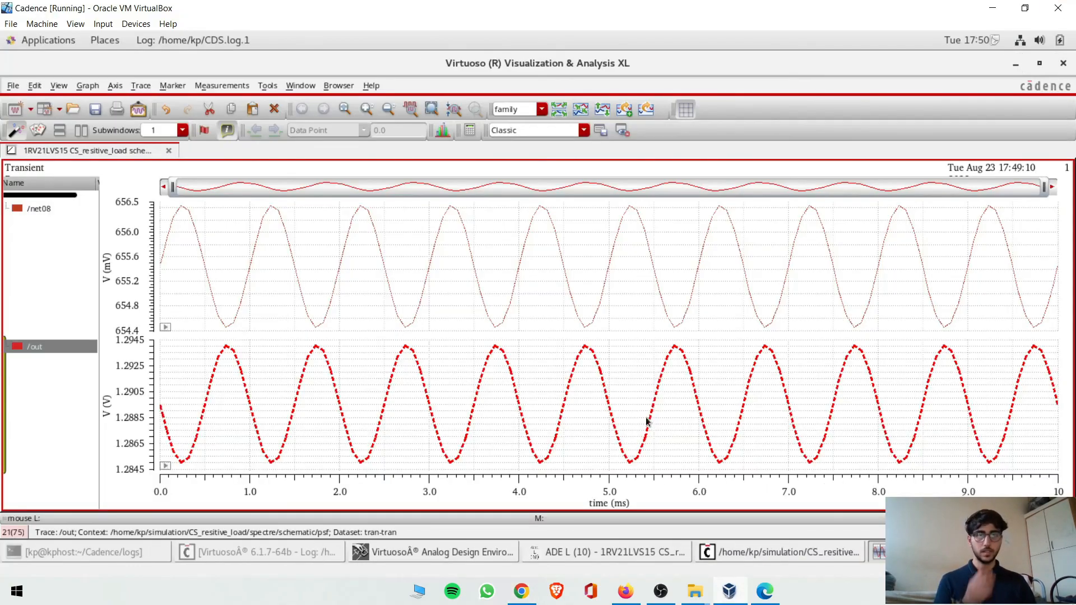
{"action": "left_click", "coordinate": [476, 552]}
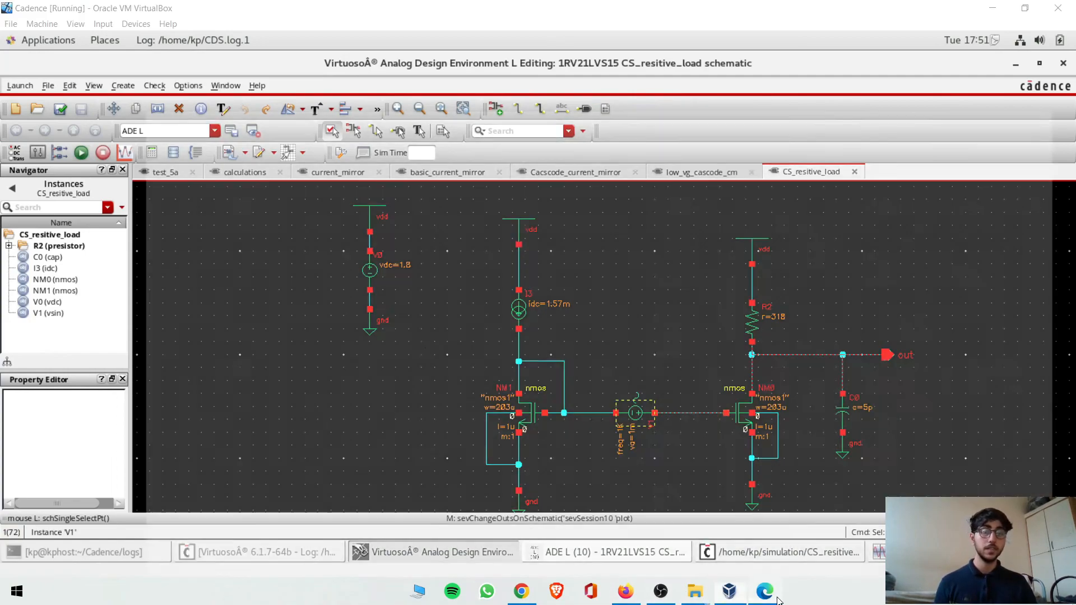
Switch to the aicd lab obs.pdf notes in Edge and review the resistive-load CS amplifier's specifications, design calculations, and ac and transient results.
{"action": "left_click", "coordinate": [765, 591]}
{"action": "scroll", "coordinate": [618, 287], "scroll_direction": "up", "scroll_amount": 15}
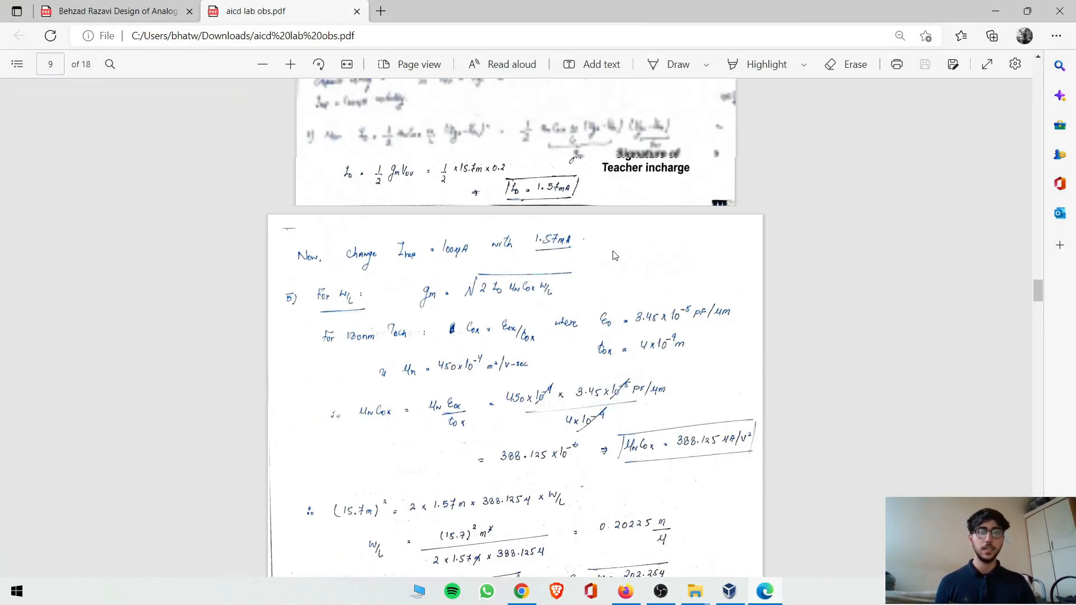
{"action": "scroll", "coordinate": [618, 287], "scroll_direction": "up", "scroll_amount": 1}
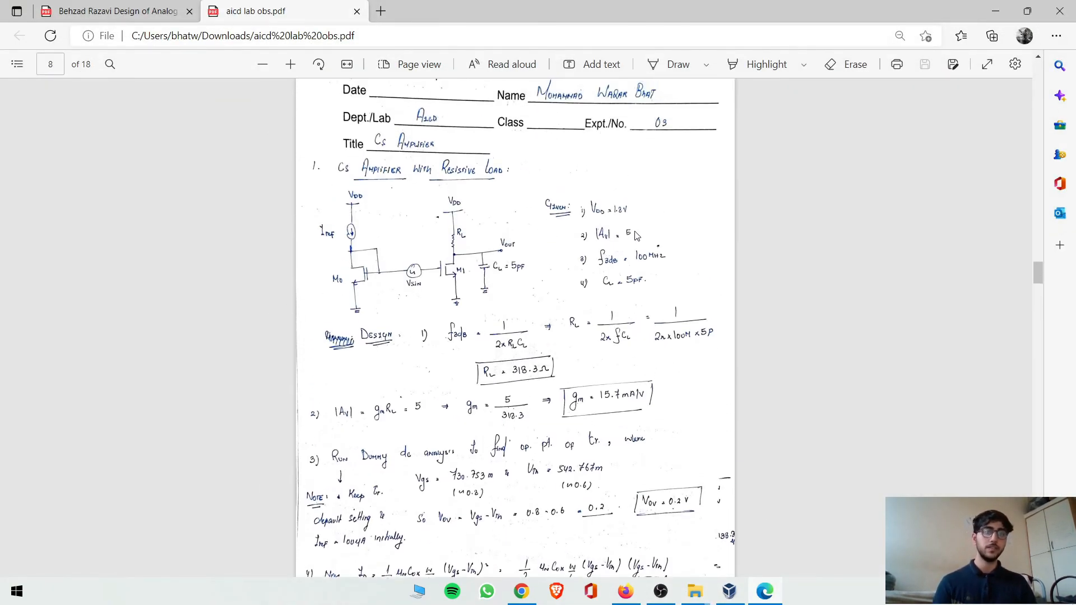
{"action": "scroll", "coordinate": [636, 235], "scroll_direction": "down", "scroll_amount": 10}
{"action": "scroll", "coordinate": [620, 310], "scroll_direction": "up", "scroll_amount": 2, "text": "ctrl"}
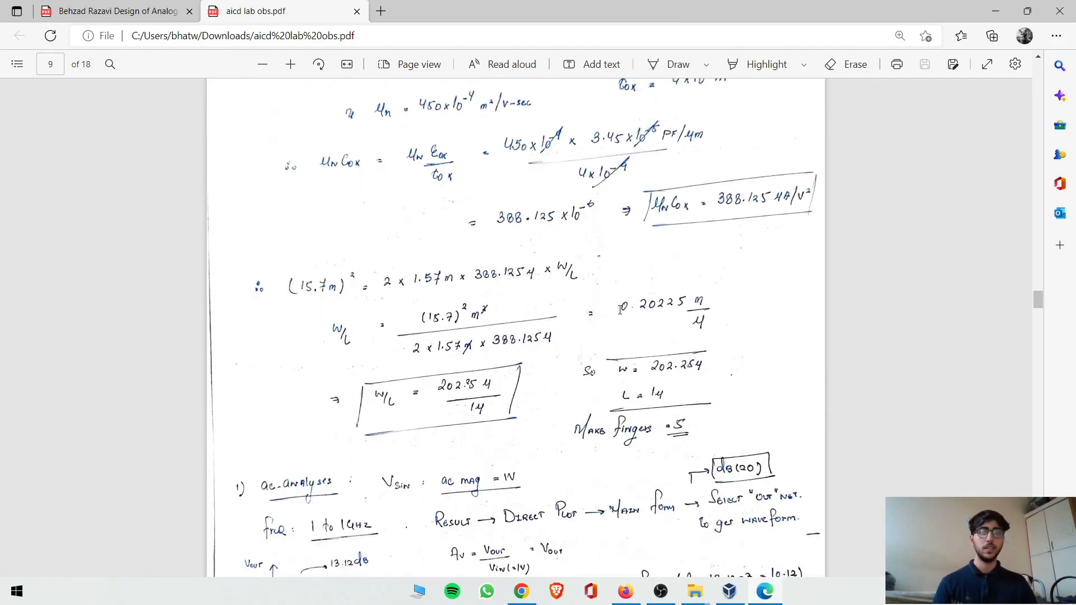
{"action": "scroll", "coordinate": [620, 310], "scroll_direction": "down", "scroll_amount": 5}
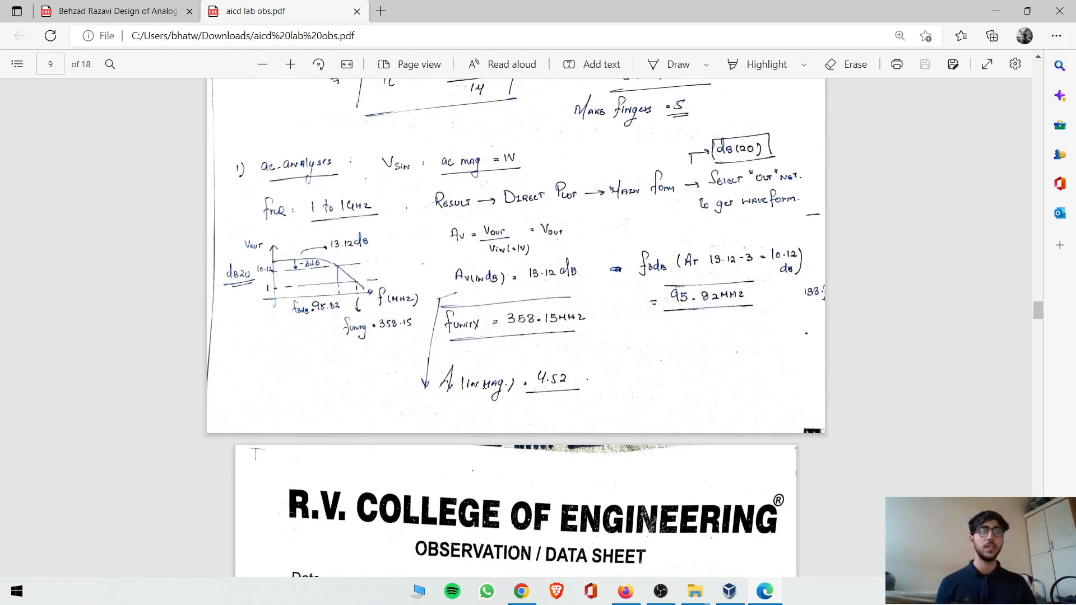
{"action": "scroll", "coordinate": [537, 312], "scroll_direction": "down", "scroll_amount": 8}
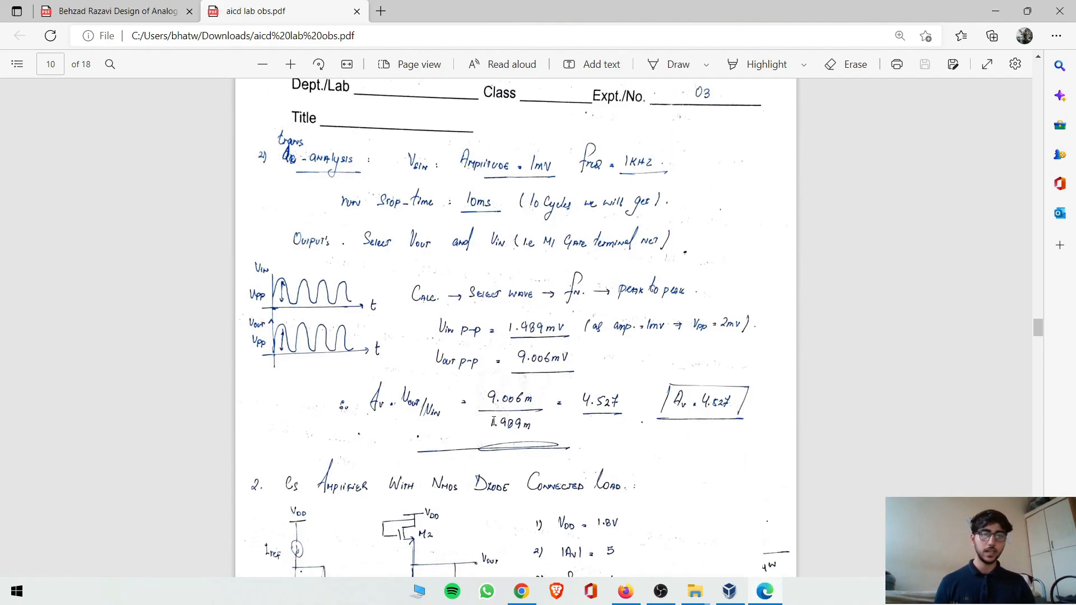
{"action": "scroll", "coordinate": [611, 415], "scroll_direction": "down", "scroll_amount": 2}
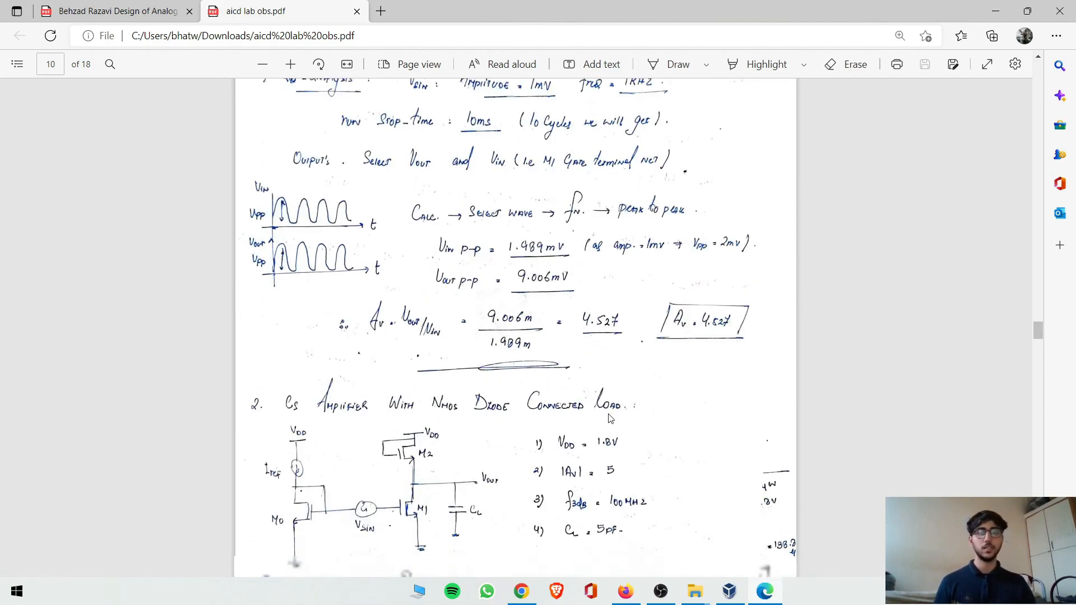
{"action": "scroll", "coordinate": [606, 348], "scroll_direction": "up", "scroll_amount": 2}
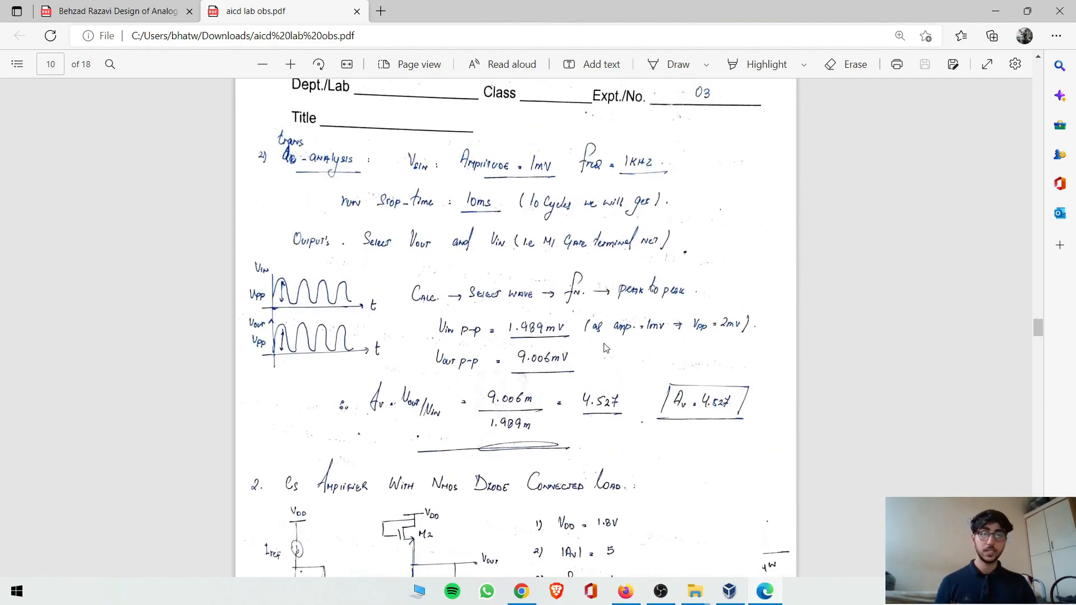
{"action": "scroll", "coordinate": [605, 348], "scroll_direction": "up", "scroll_amount": 12}
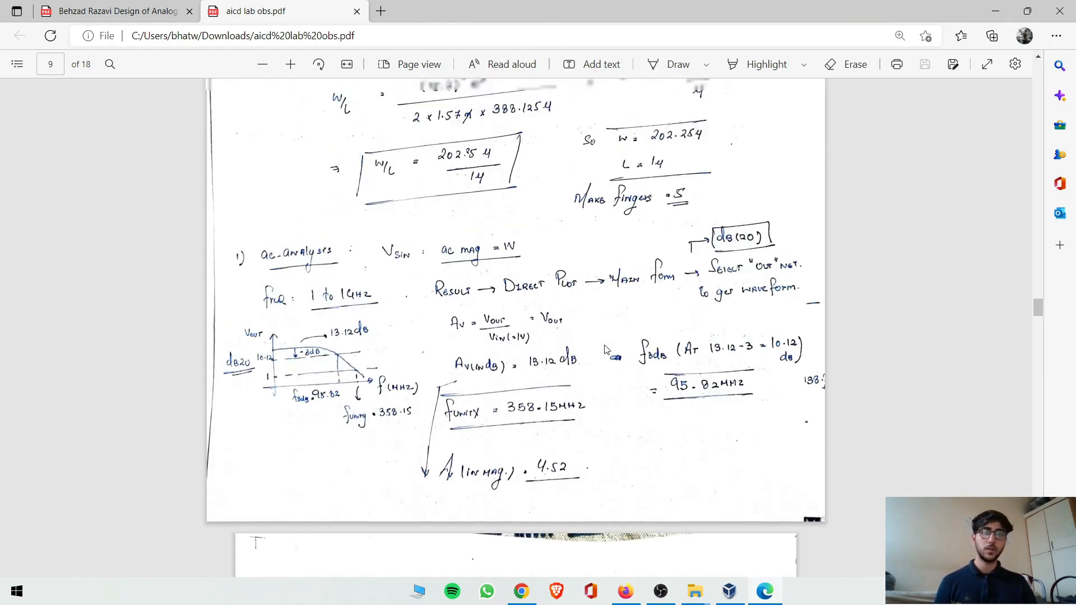